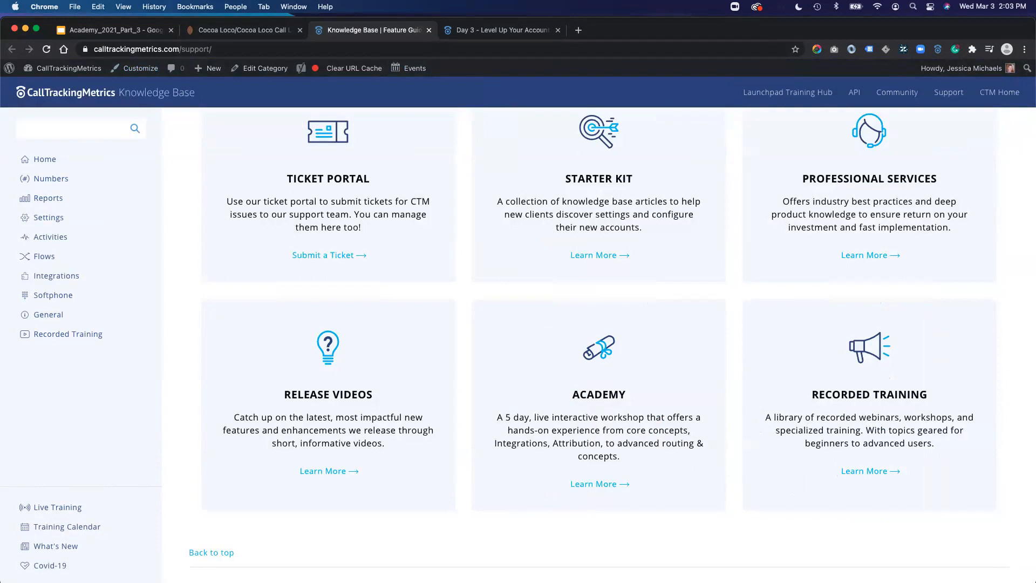
# Open the Academy's recorded training page and select its web address as well as that of the Day 3 – Level Up Your Account page
pyautogui.click(599, 485)
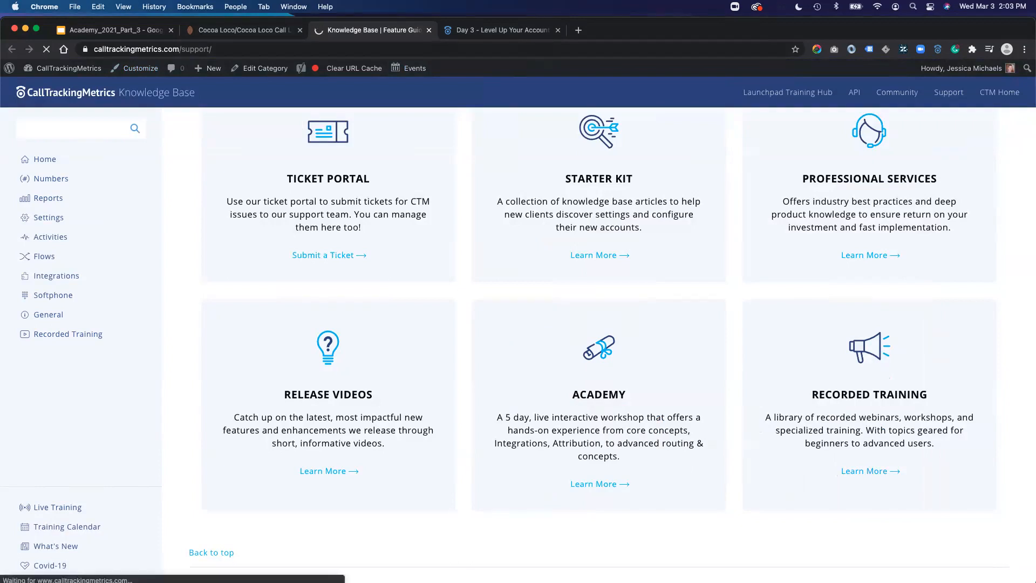
pyautogui.click(502, 30)
pyautogui.click(281, 49)
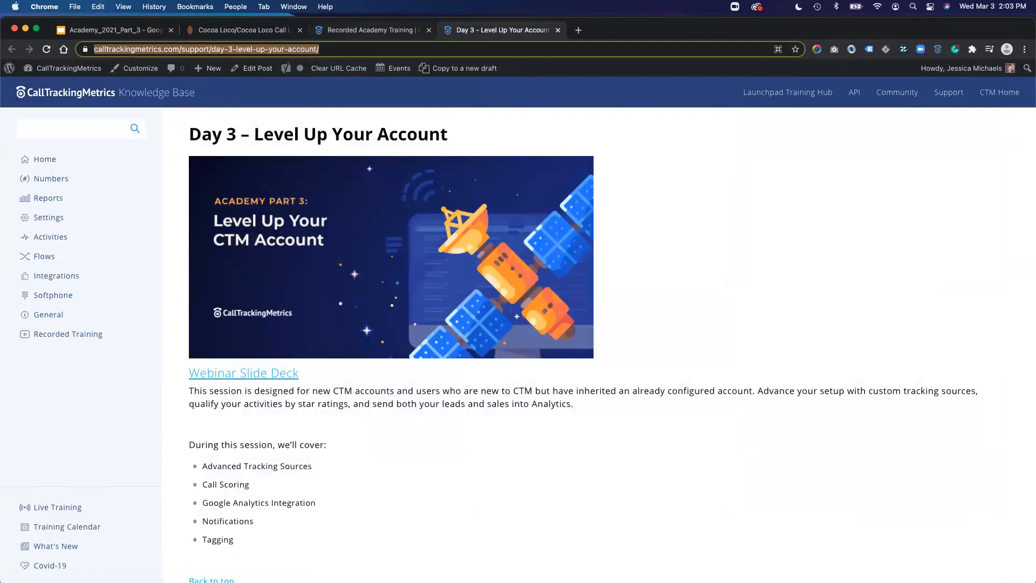
pyautogui.click(372, 30)
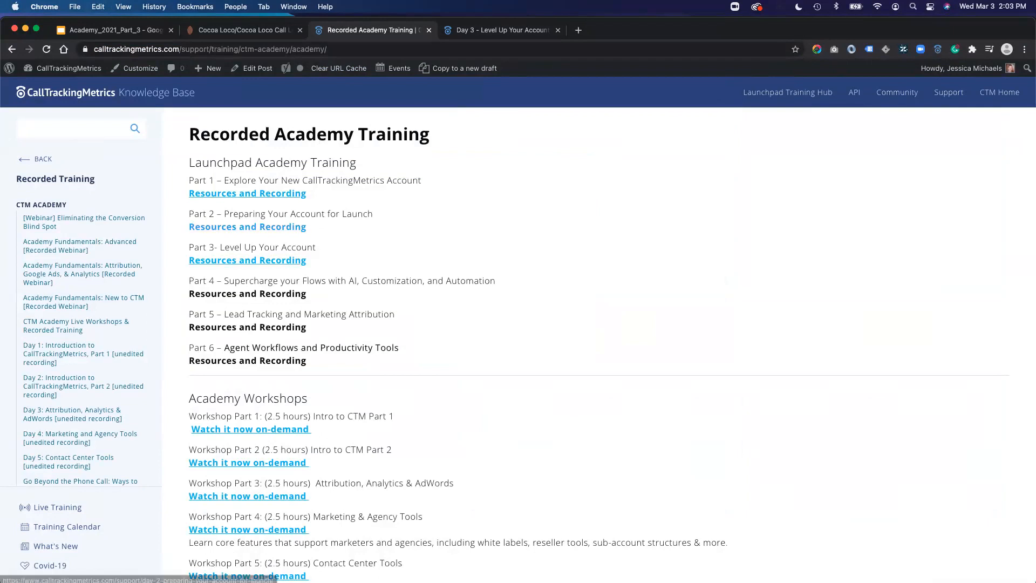
pyautogui.click(335, 49)
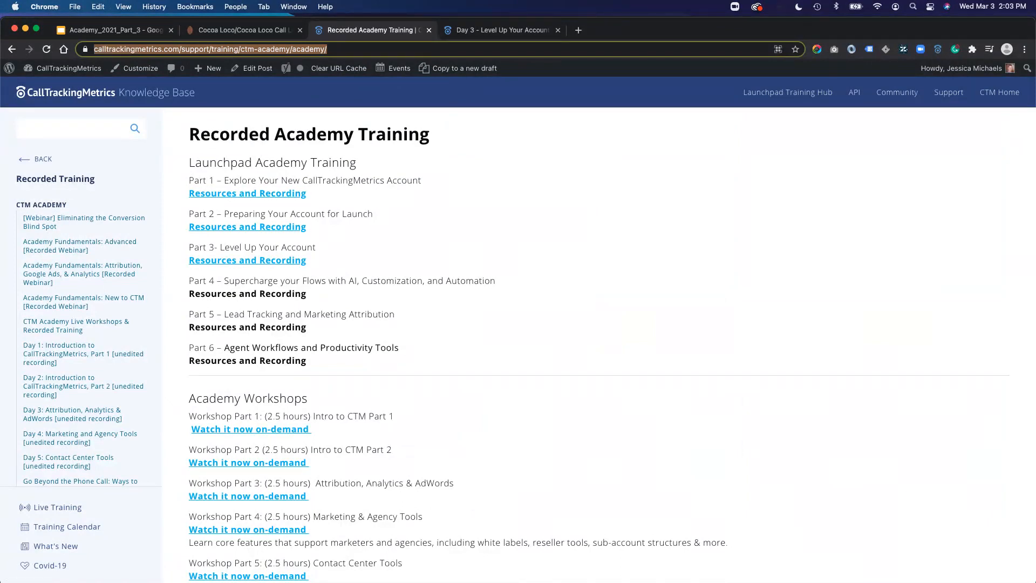
# Switch to the Academy_2021_Part_3 presentation and advance to the Filters slide under Advanced Activity Log Features
pyautogui.click(244, 30)
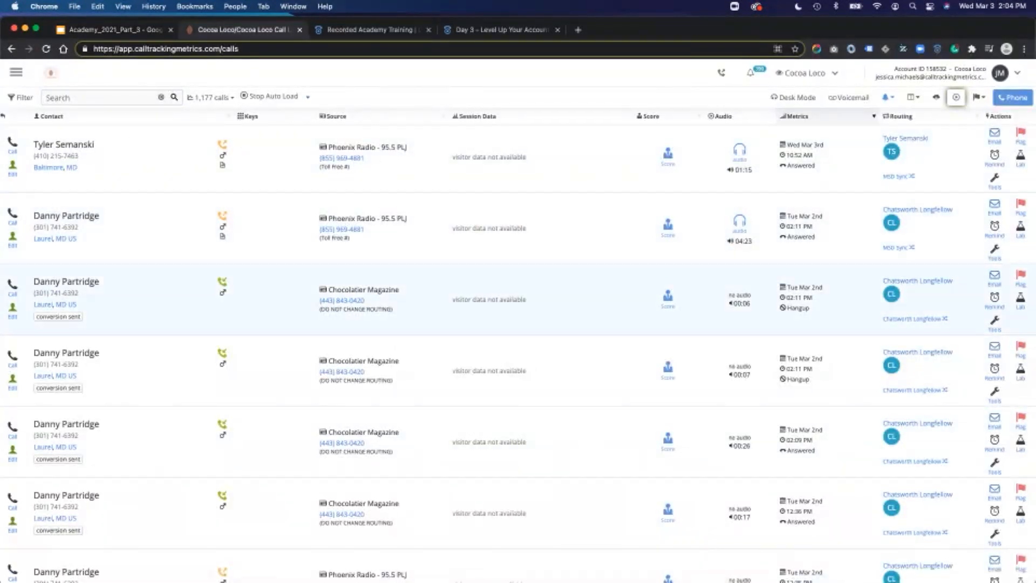
pyautogui.click(114, 30)
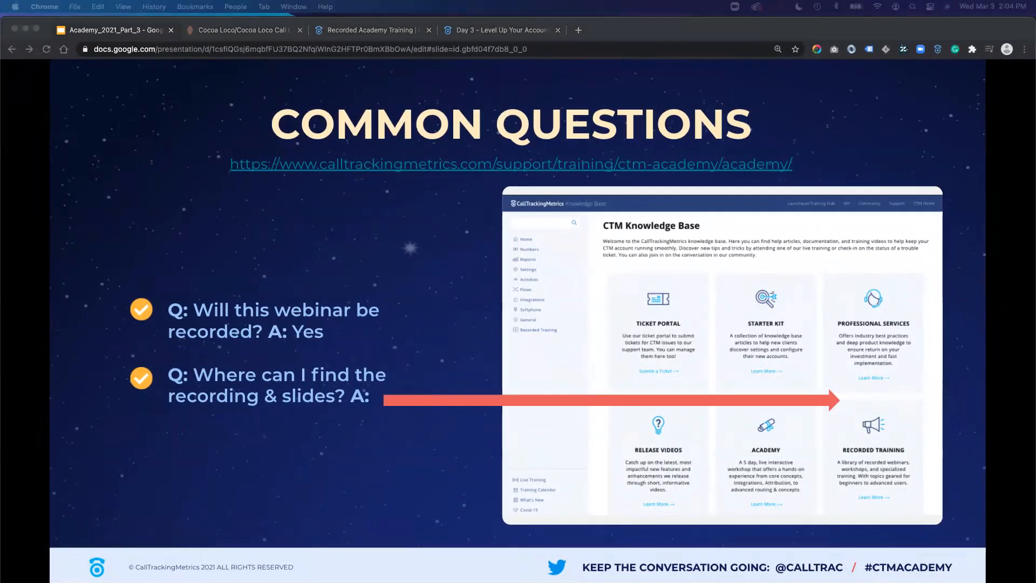
pyautogui.press('Right')
pyautogui.press('Right')
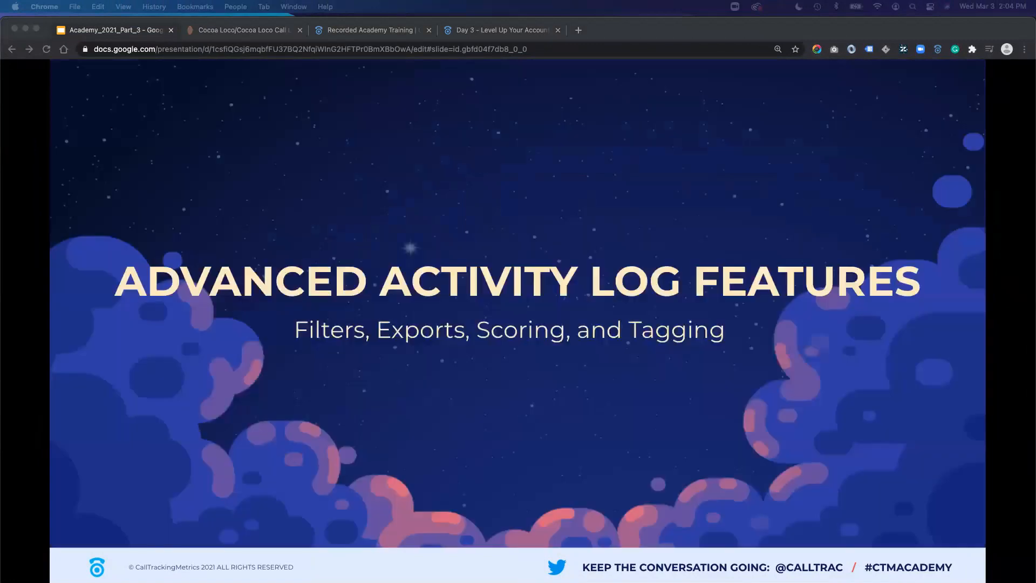
pyautogui.press('Right')
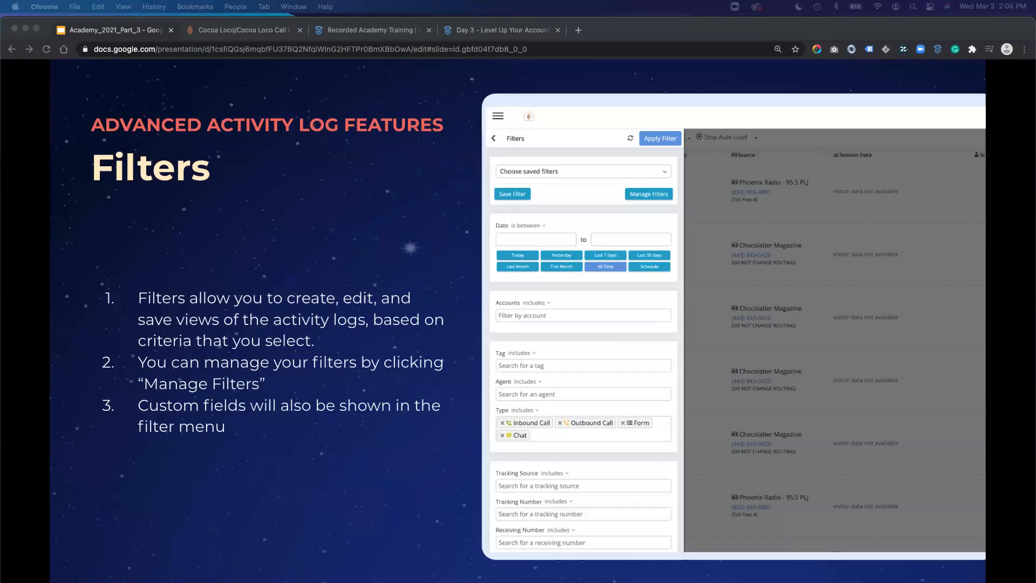
# Switch to the Cocoa Loco call log, open its filter settings and limit the date range to Today
pyautogui.click(243, 30)
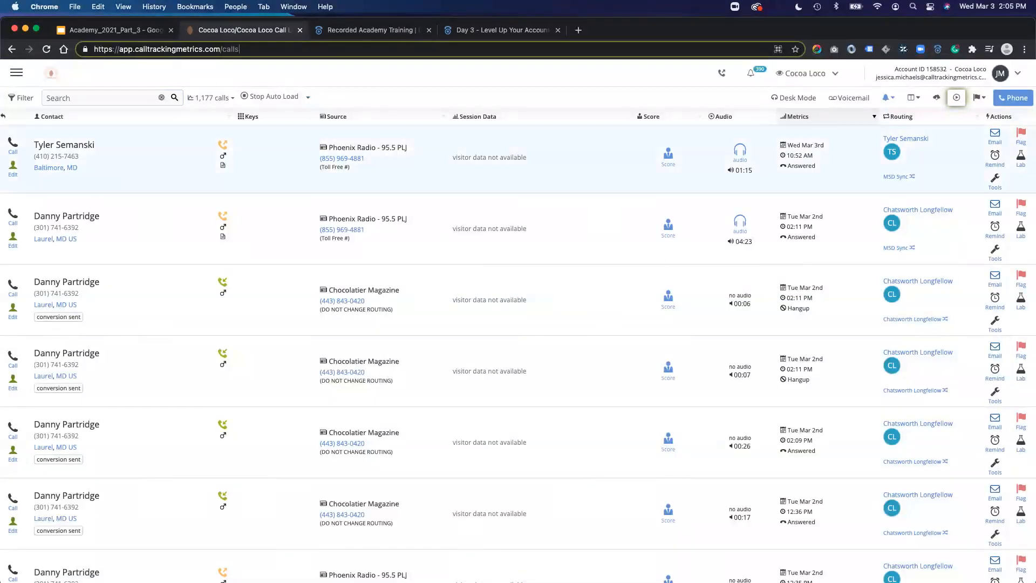
pyautogui.click(21, 98)
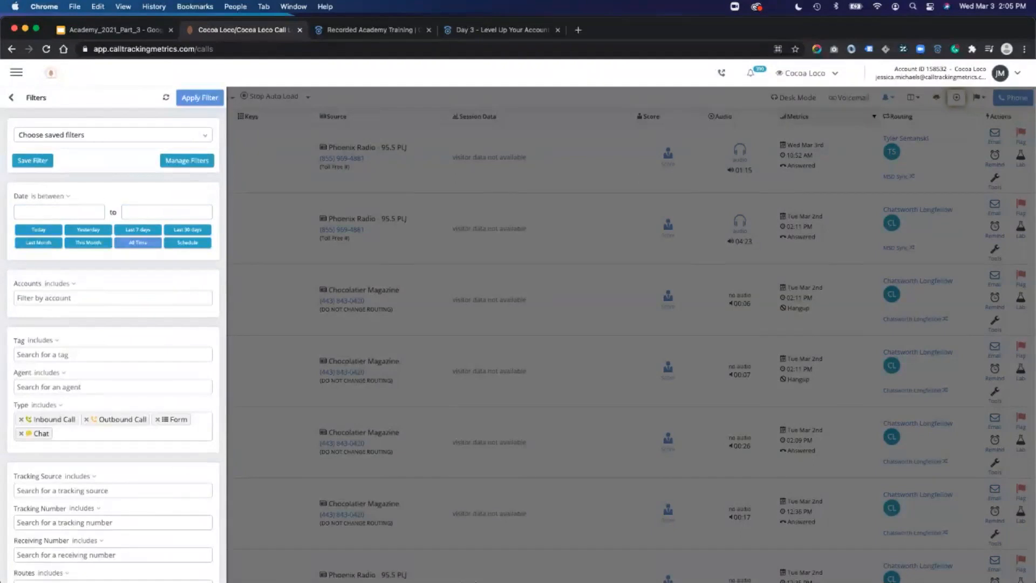
pyautogui.click(38, 230)
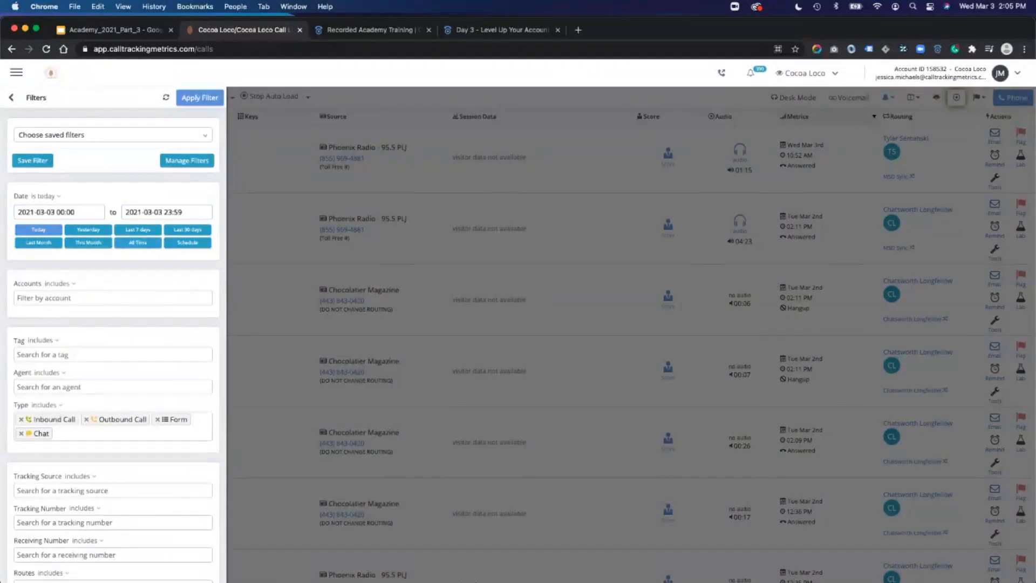
# View the available agents in the Agent filter and close the choices without picking one
pyautogui.scroll(-8, 113, 334)
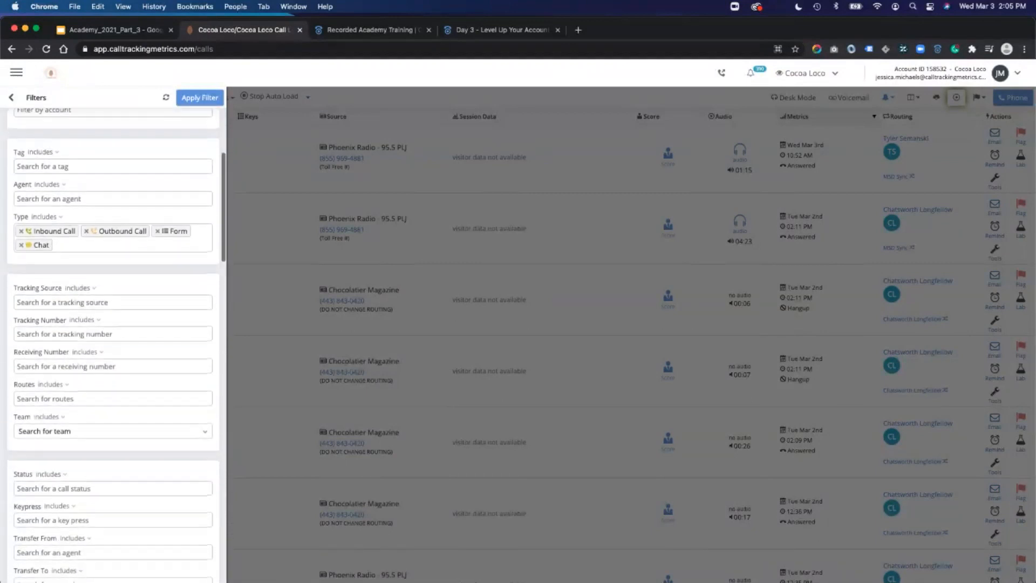
pyautogui.scroll(-1, 113, 340)
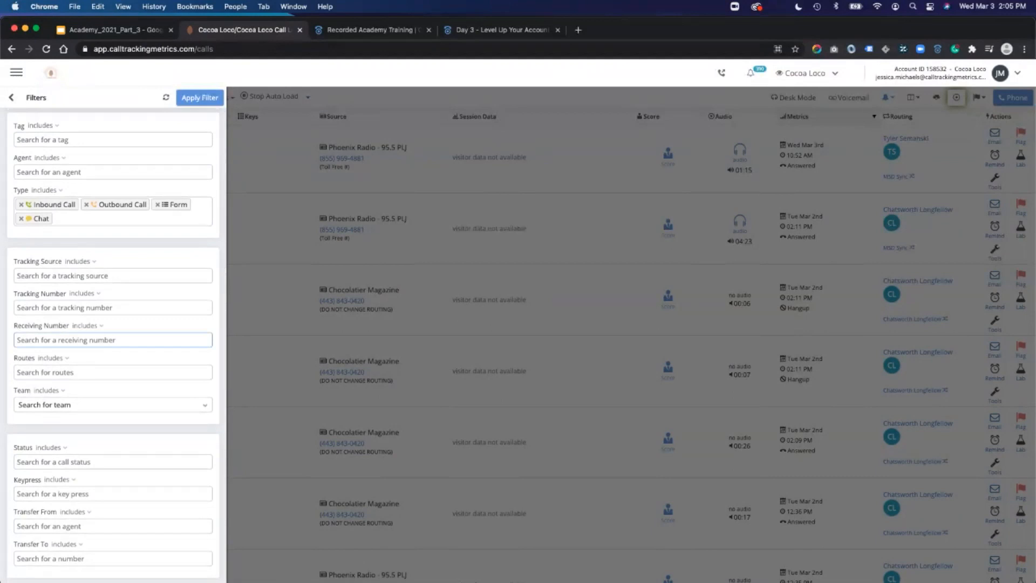
pyautogui.click(113, 172)
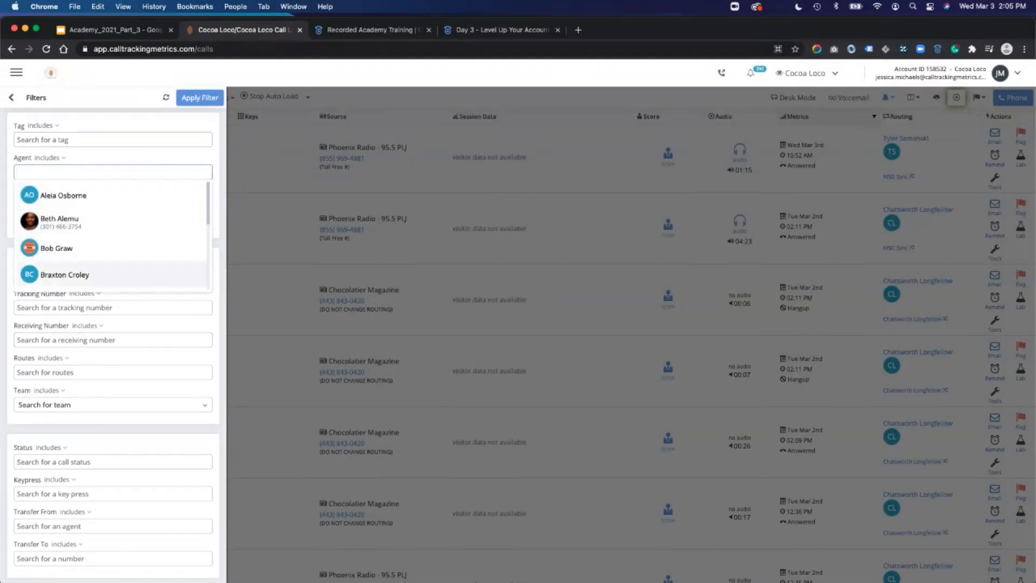
pyautogui.click(124, 158)
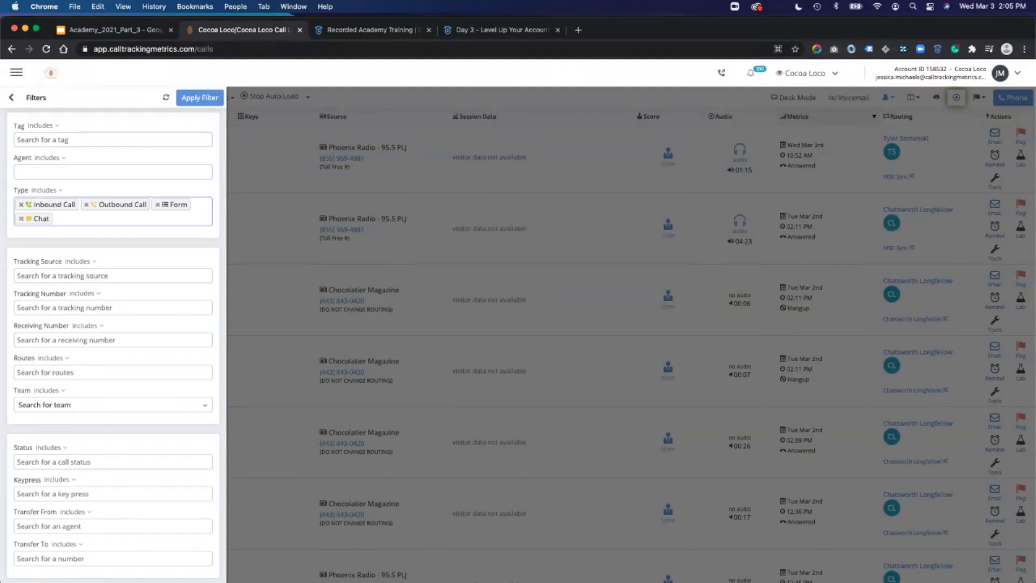
# Filter by the Ad Extension tracking source with the includes condition, removing the additionally picked Chocolatier Magazine source
pyautogui.click(113, 276)
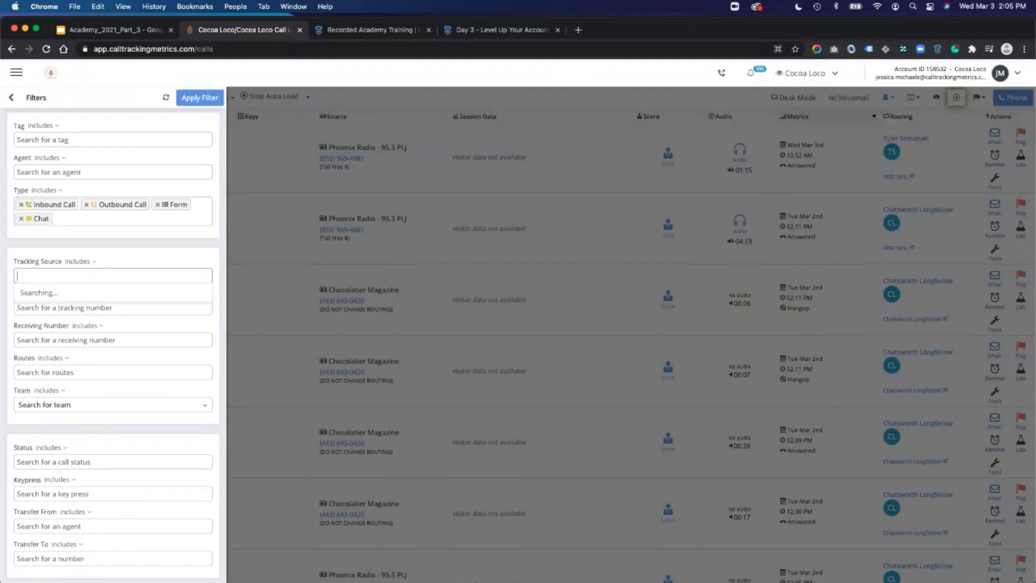
pyautogui.click(81, 294)
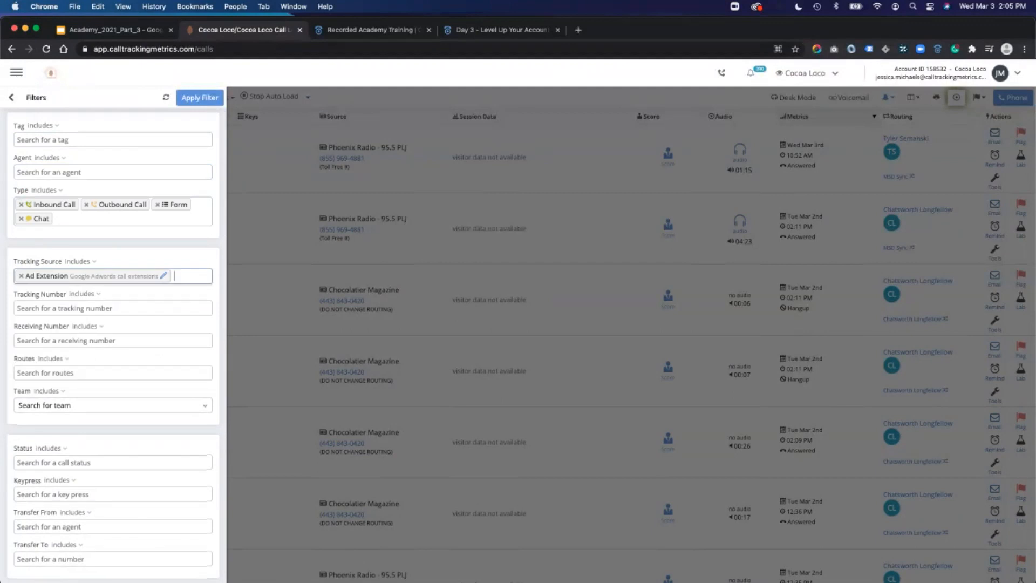
pyautogui.click(186, 276)
pyautogui.click(88, 310)
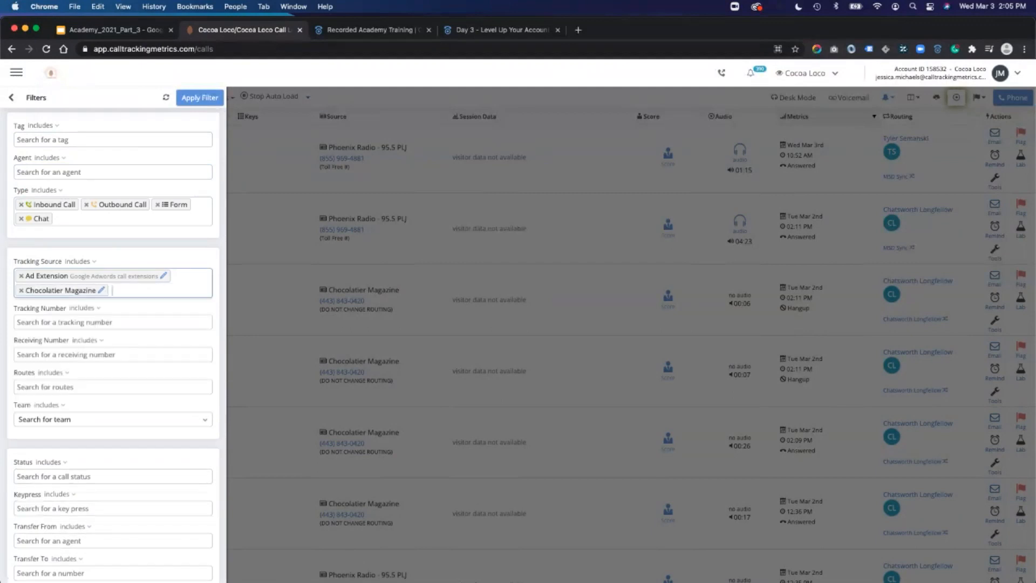
pyautogui.press('BackSpace')
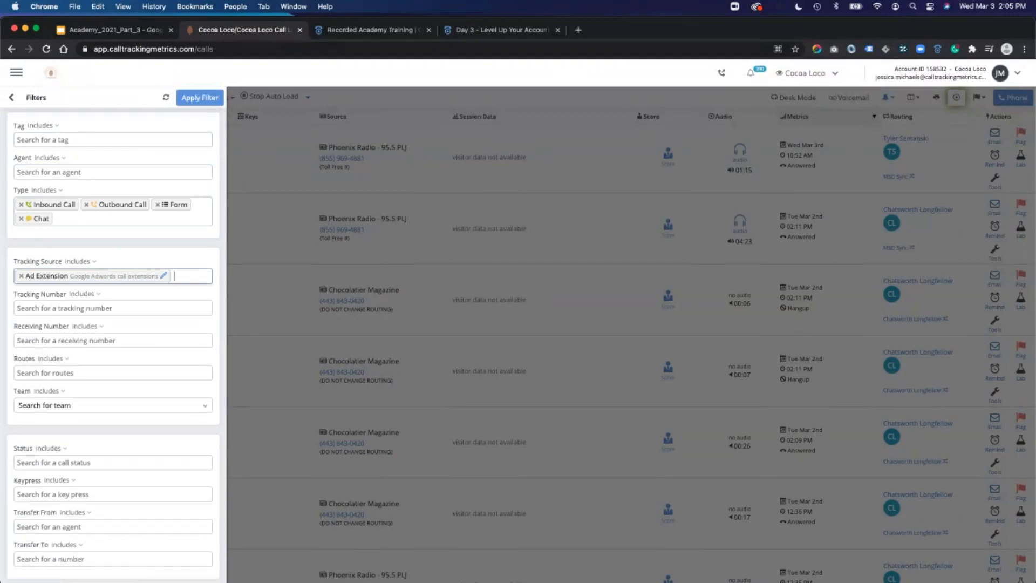
pyautogui.click(80, 261)
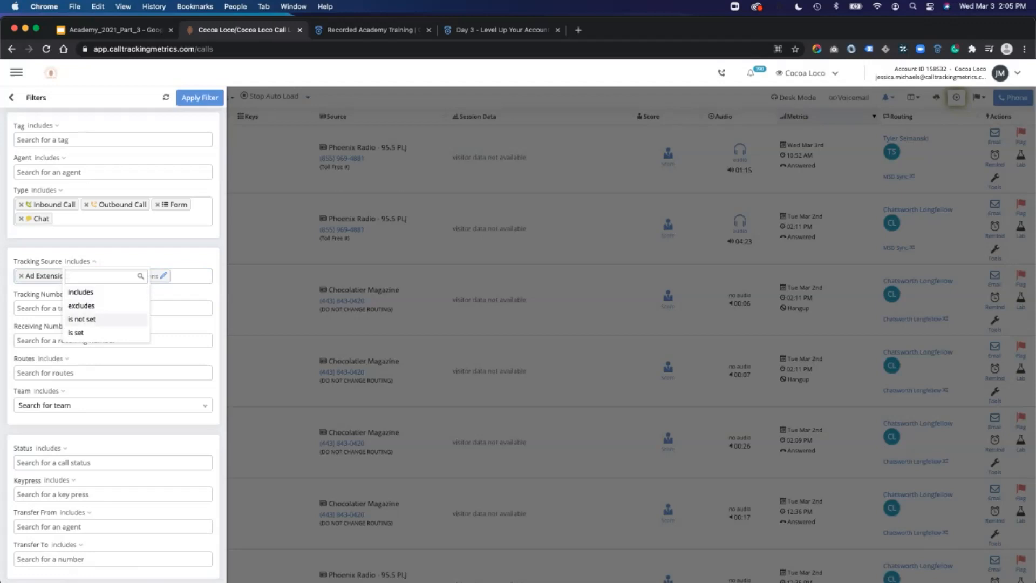
pyautogui.press('Return')
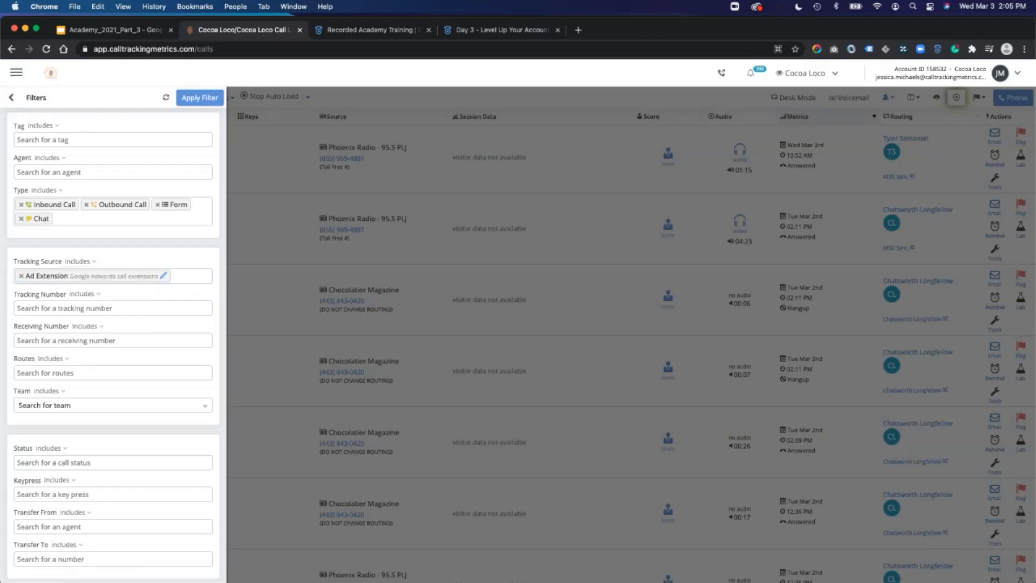
# Review the call status options in the Status filter without selecting any
pyautogui.scroll(-5, 114, 323)
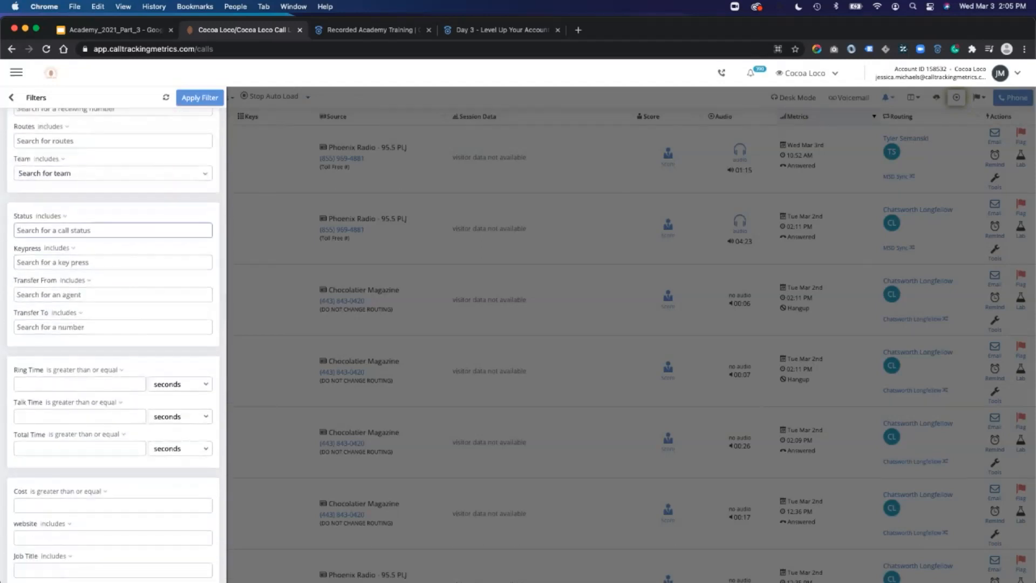
pyautogui.click(17, 230)
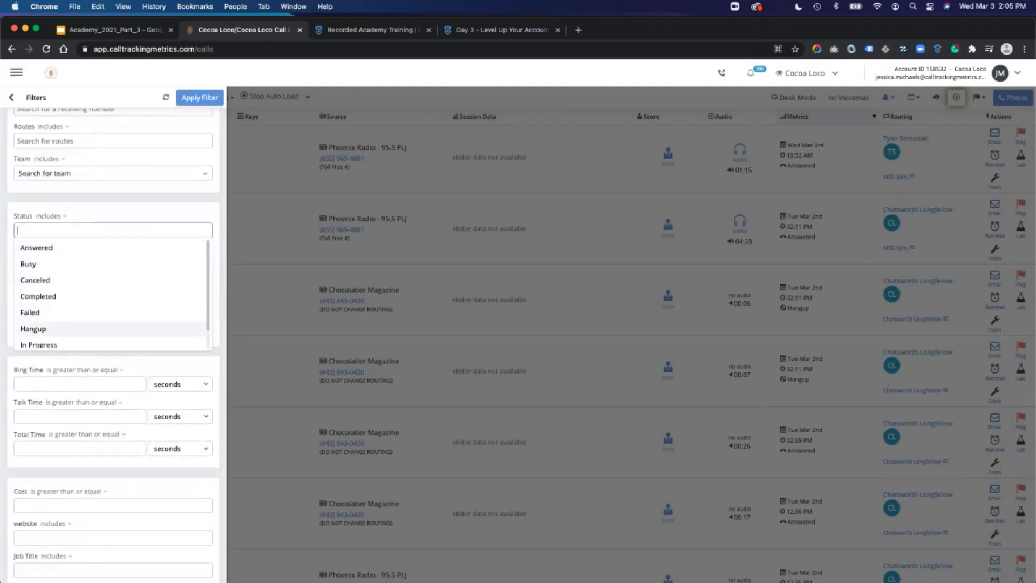
pyautogui.scroll(-1, 81, 258)
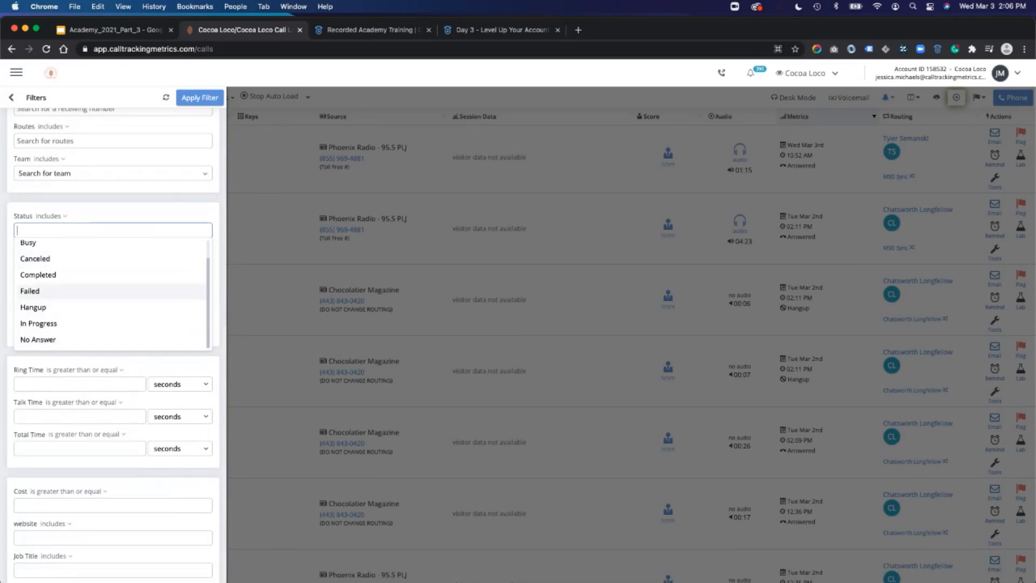
pyautogui.press('Up')
pyautogui.press('Up')
pyautogui.press('Up')
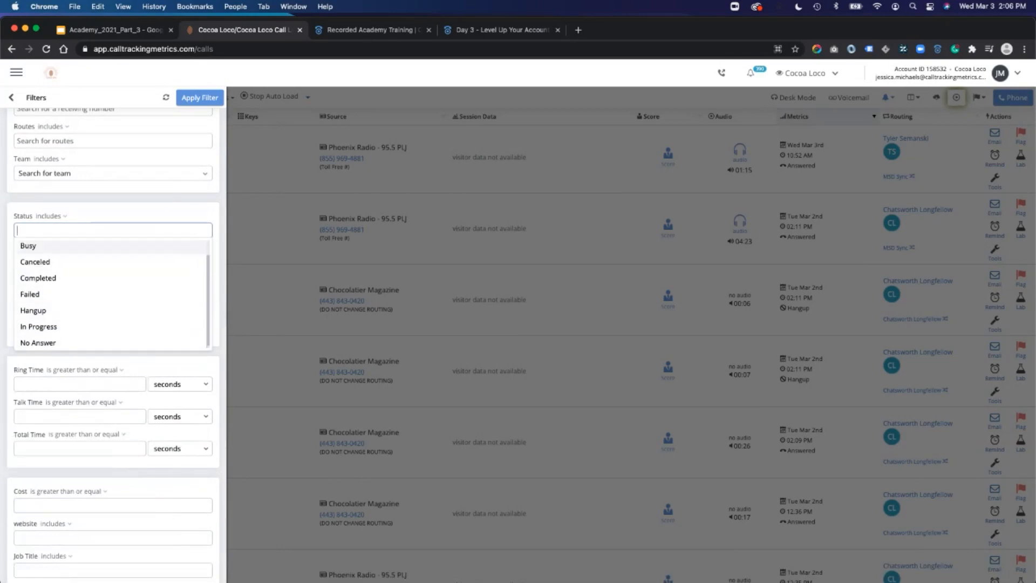
pyautogui.press('Escape')
# Look through the remaining filter criteria, from call times and custom fields to reporting tag, lead rating and visitor data
pyautogui.scroll(-3, 113, 335)
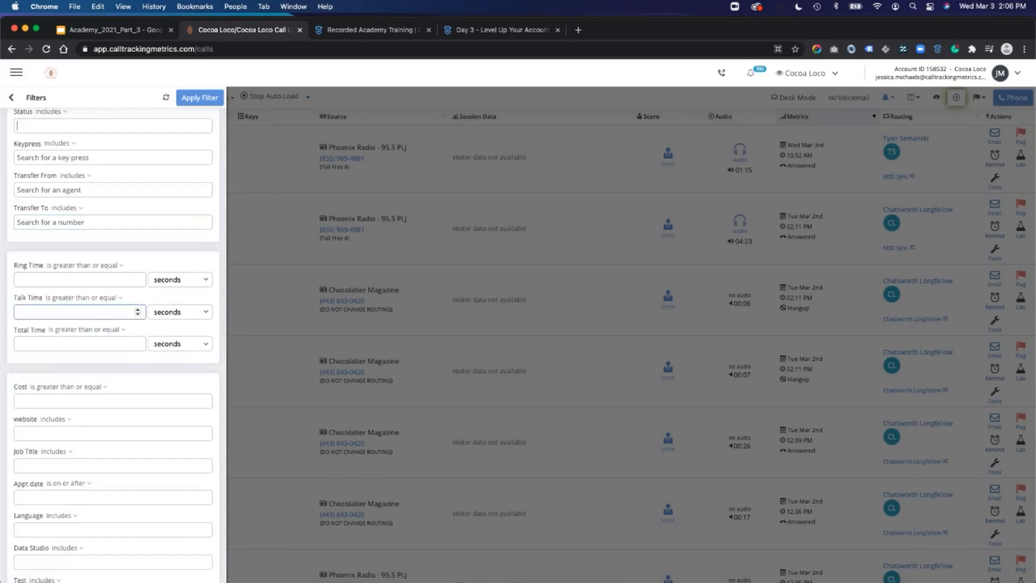
pyautogui.scroll(-1, 81, 270)
pyautogui.scroll(-5, 81, 270)
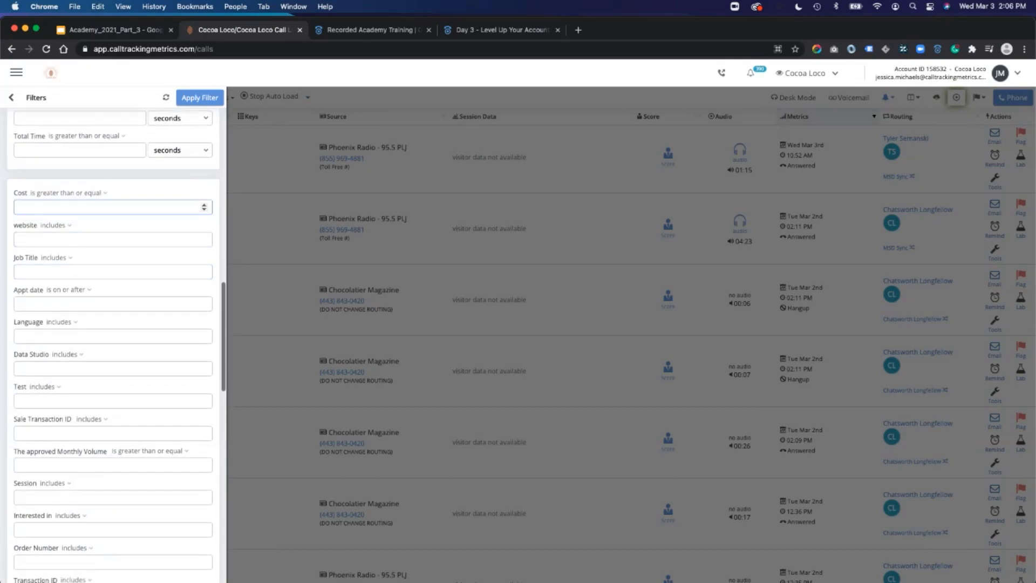
pyautogui.scroll(2, 114, 335)
pyautogui.scroll(-10, 113, 335)
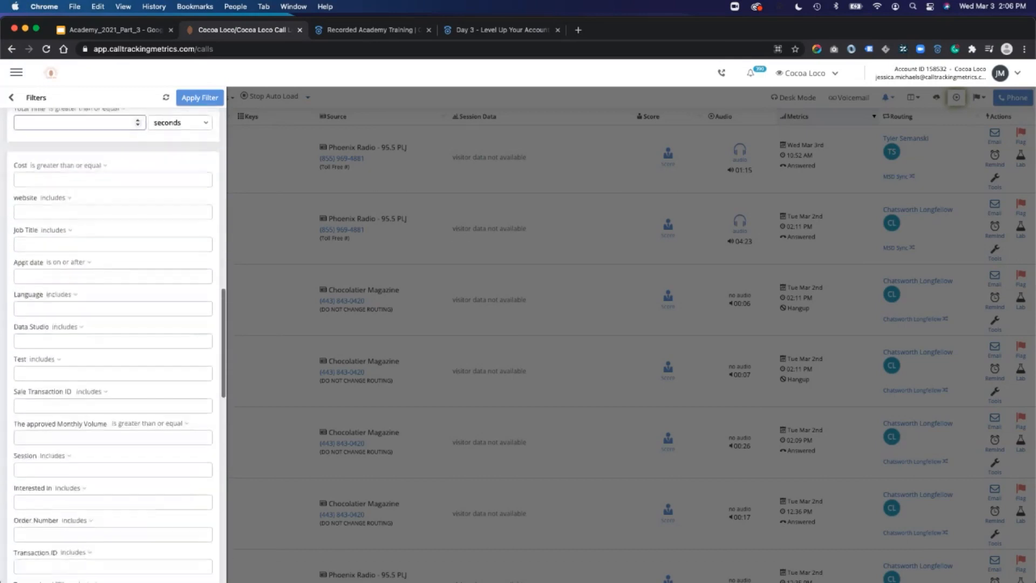
pyautogui.scroll(-9, 113, 335)
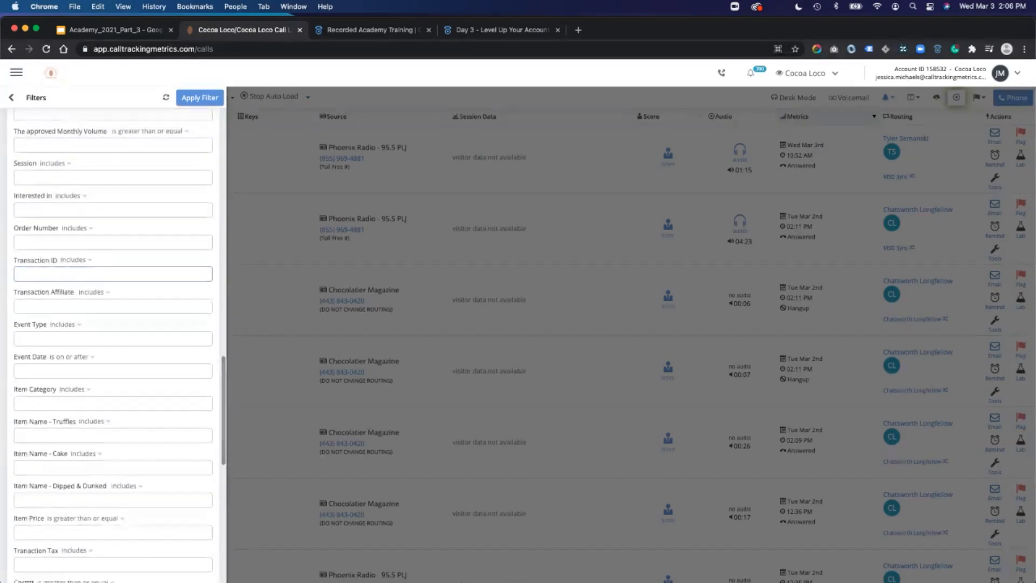
pyautogui.scroll(-6, 113, 335)
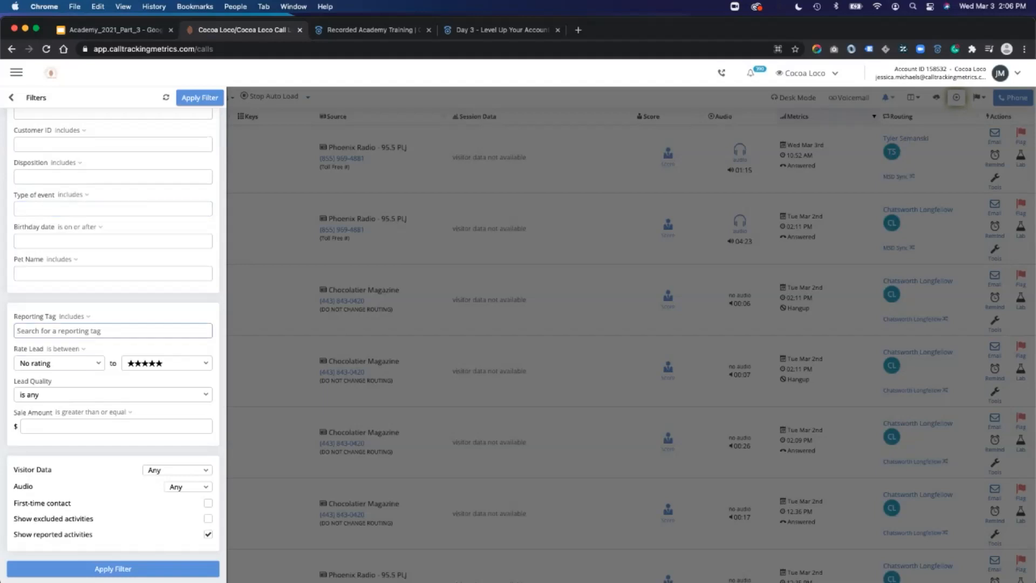
# Load the saved filter Google Paid Traffic and apply it to the call log
pyautogui.scroll(15, 114, 324)
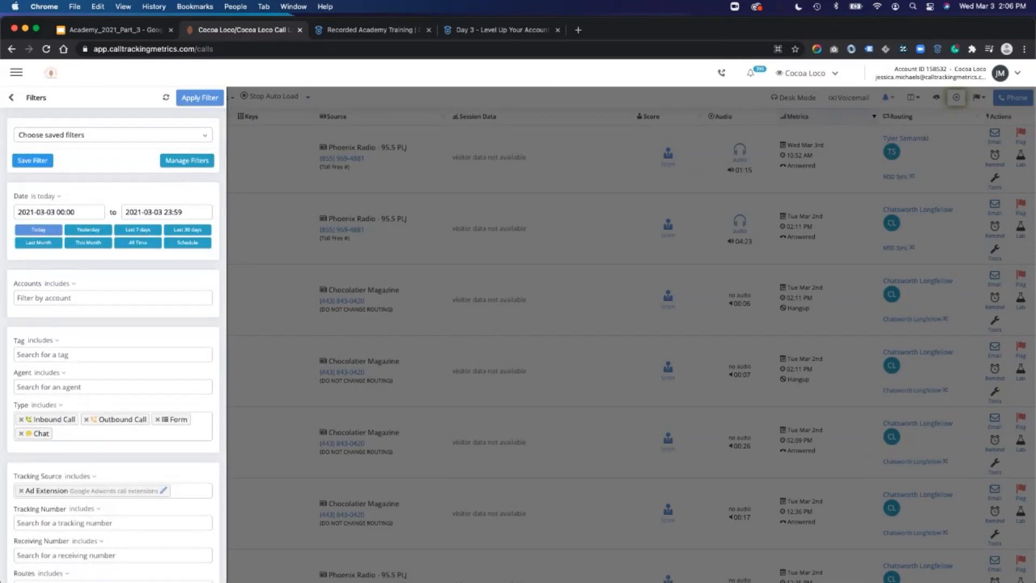
pyautogui.click(113, 135)
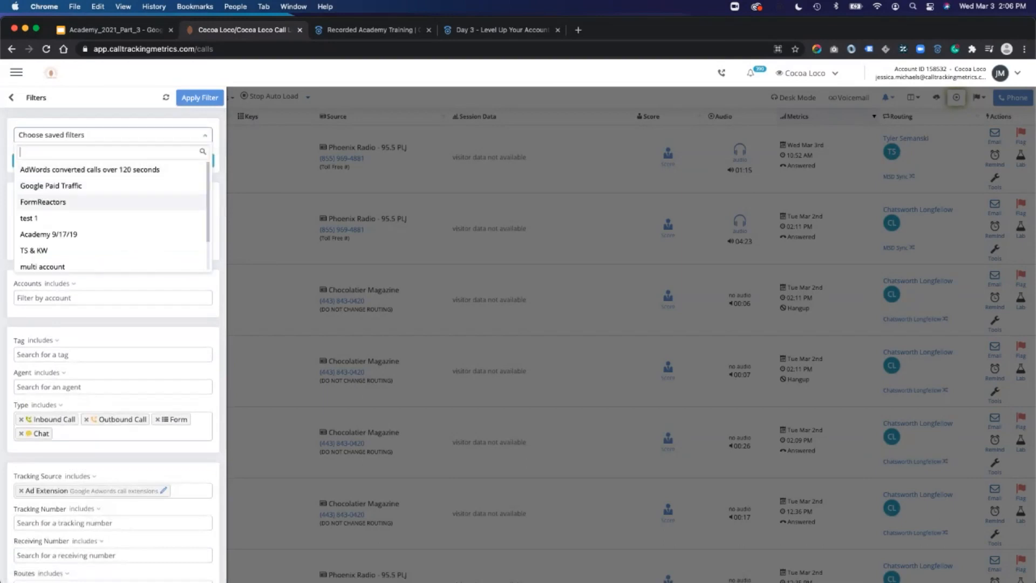
pyautogui.scroll(-3, 111, 216)
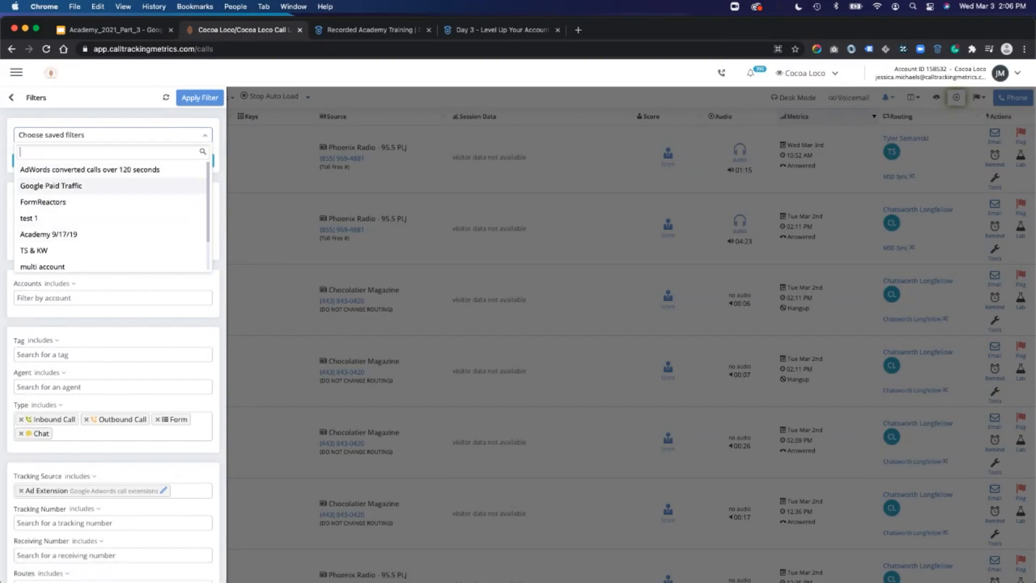
pyautogui.click(51, 187)
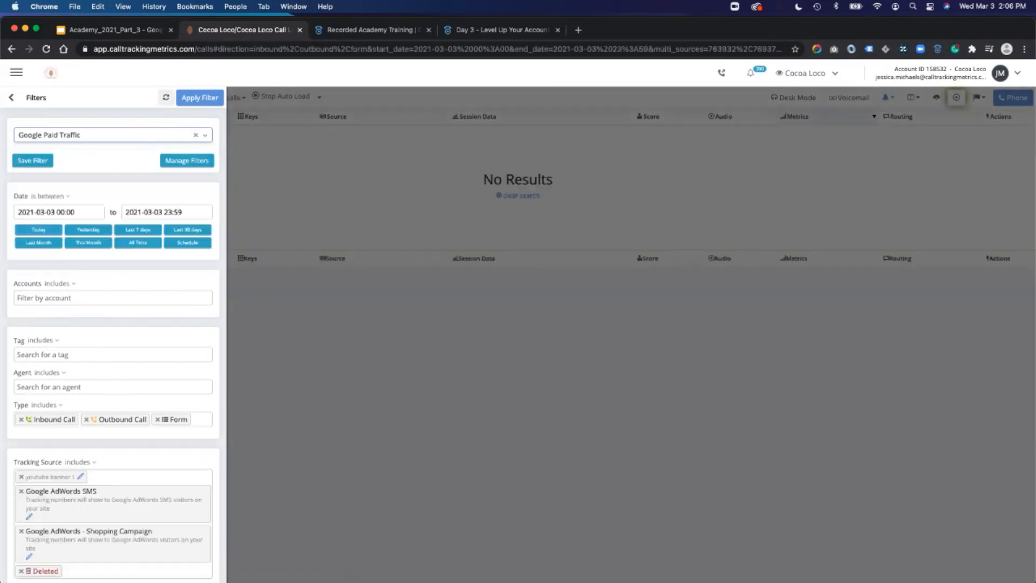
pyautogui.click(200, 98)
# Reset all filter criteria and restrict the activity type to Inbound Call by removing Outbound Call, Form and Chat
pyautogui.rightClick(37, 93)
pyautogui.click(24, 98)
pyautogui.click(21, 98)
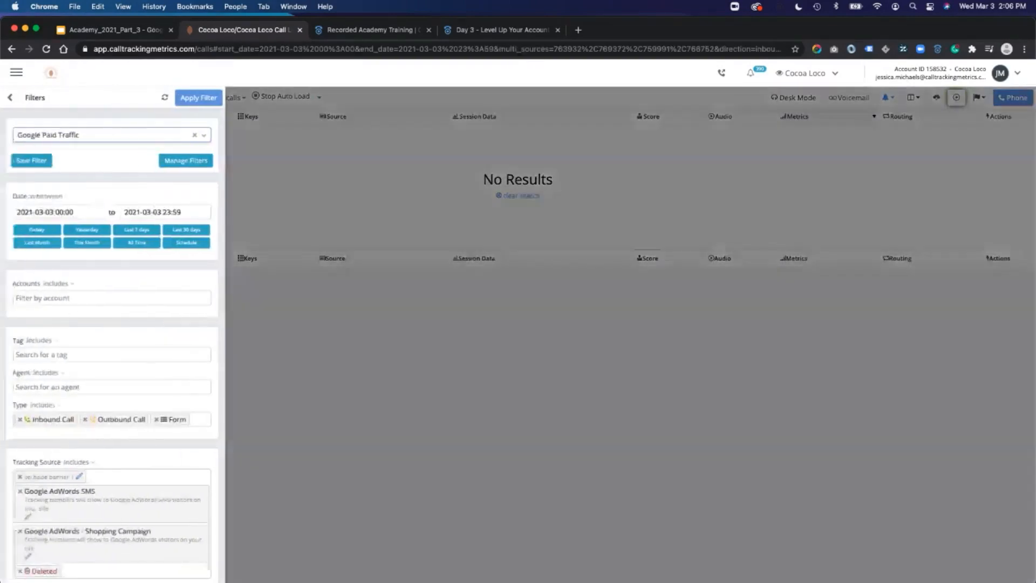
pyautogui.click(166, 98)
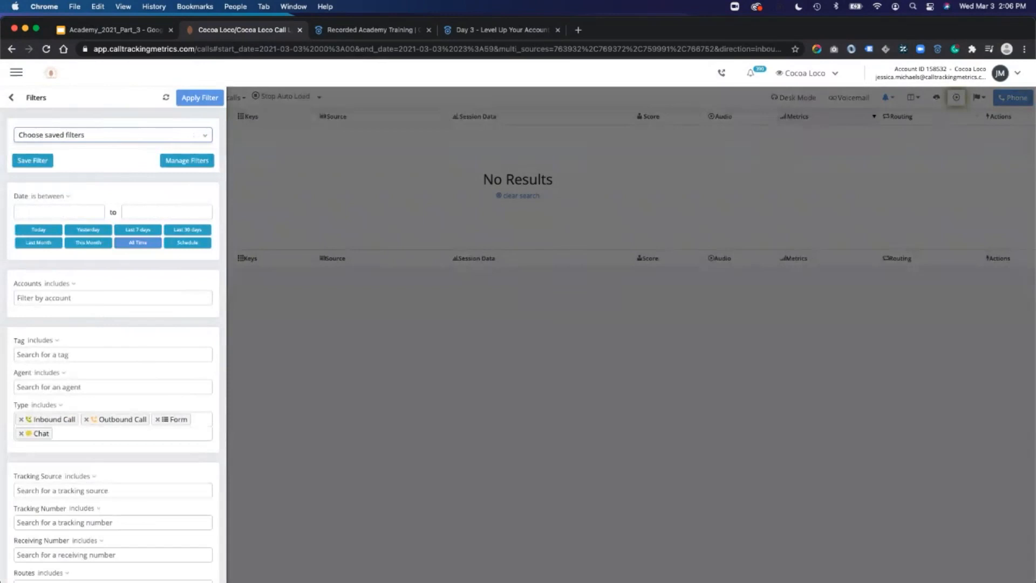
pyautogui.scroll(-5, 114, 346)
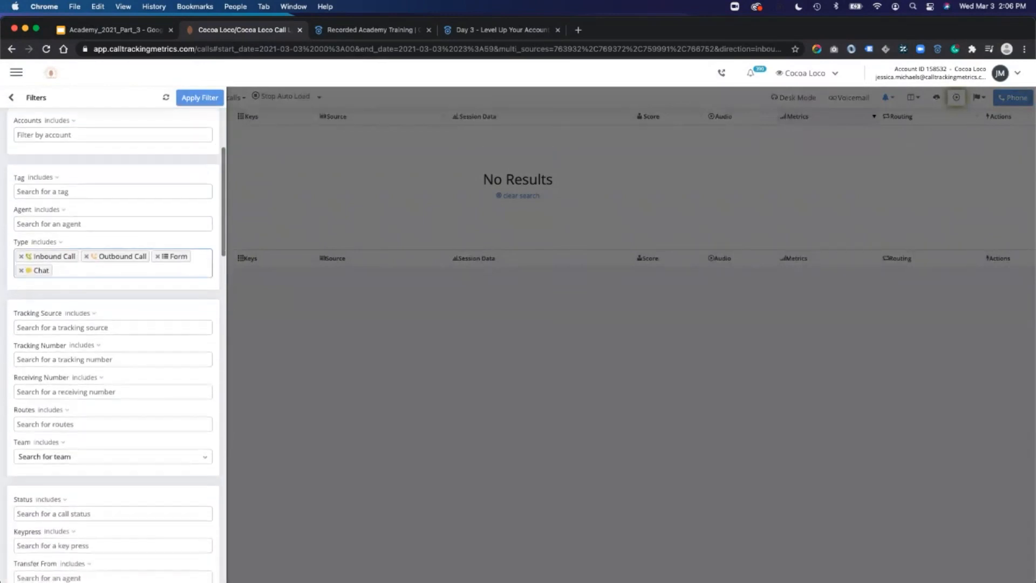
pyautogui.click(86, 256)
pyautogui.click(86, 257)
pyautogui.click(85, 256)
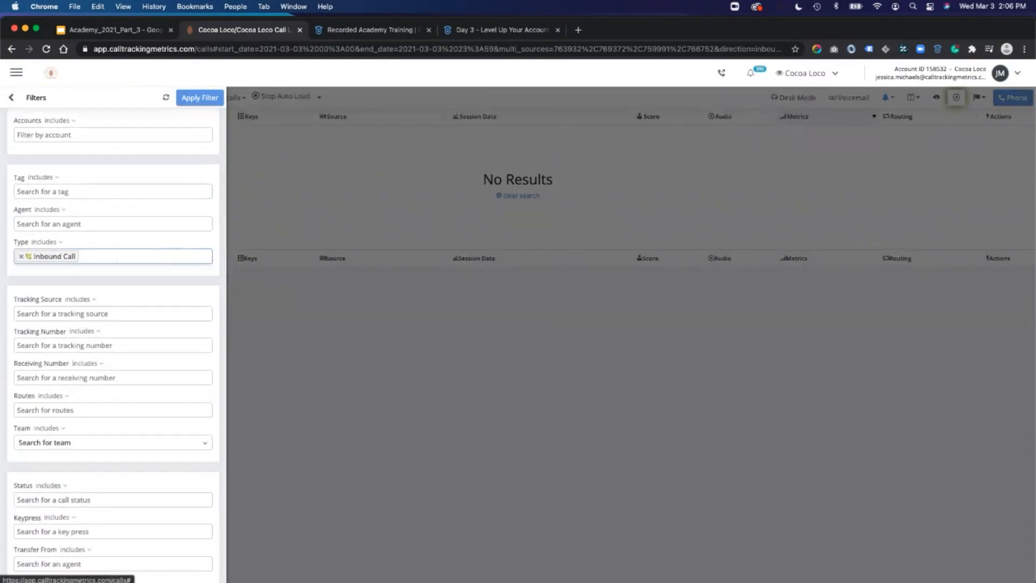
# Add the account owner as the agent to include and apply the filter to the call log
pyautogui.click(89, 224)
pyautogui.scroll(-5, 111, 280)
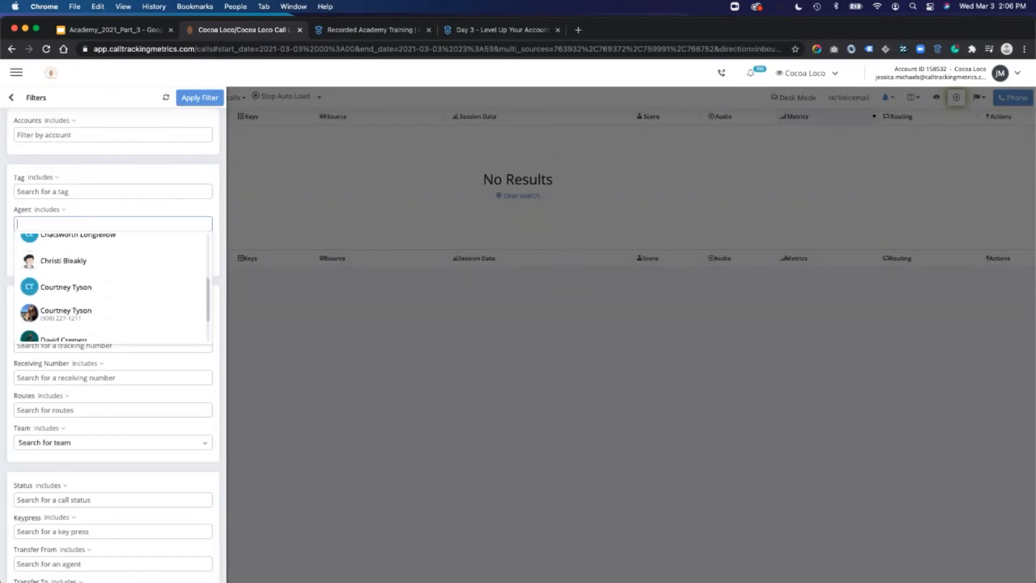
pyautogui.write('jess')
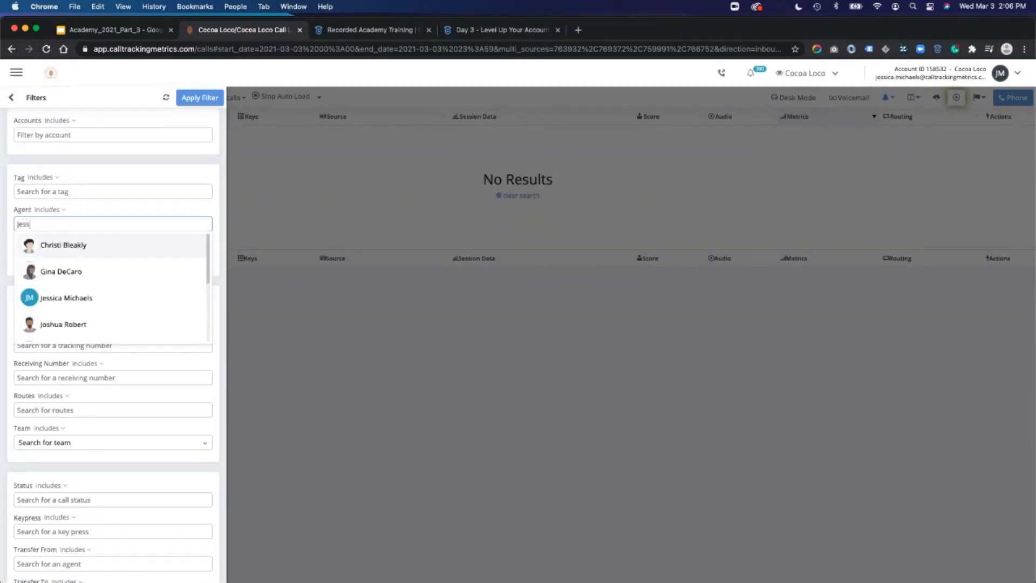
pyautogui.click(65, 298)
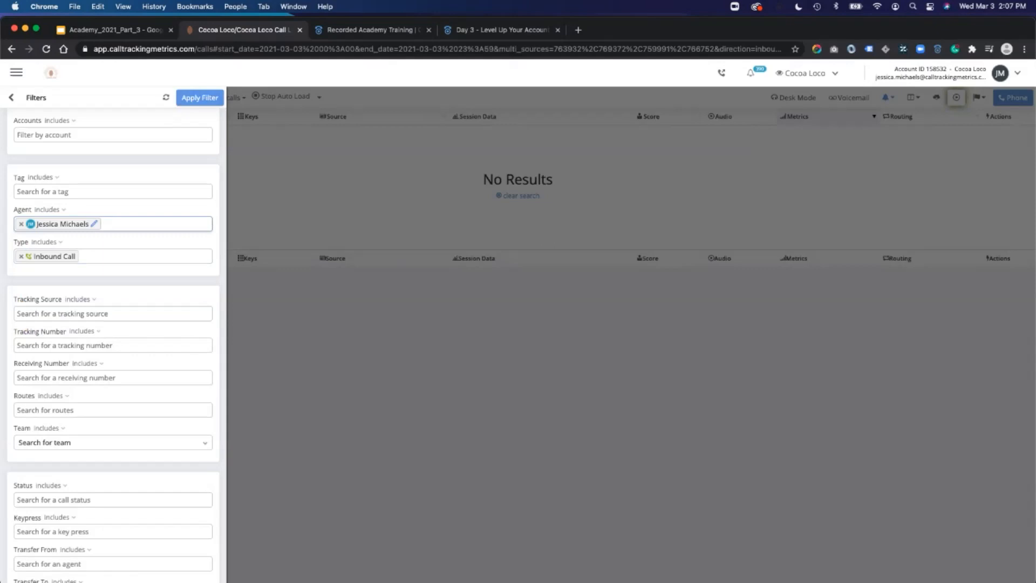
pyautogui.click(200, 98)
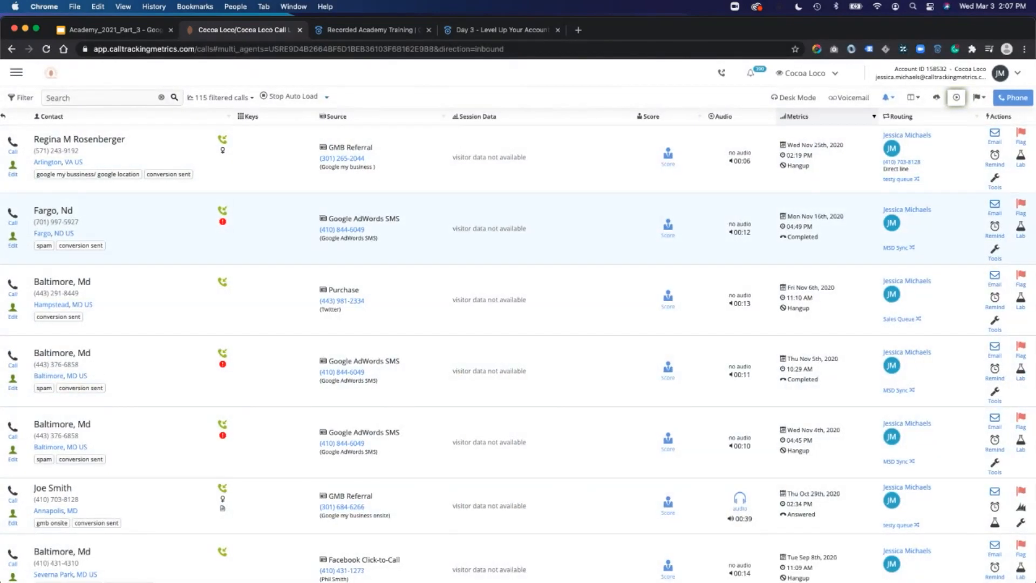
# Save the current criteria as a filter named with the agent's first name followed by "inbound calls", leaving the description empty
pyautogui.click(20, 98)
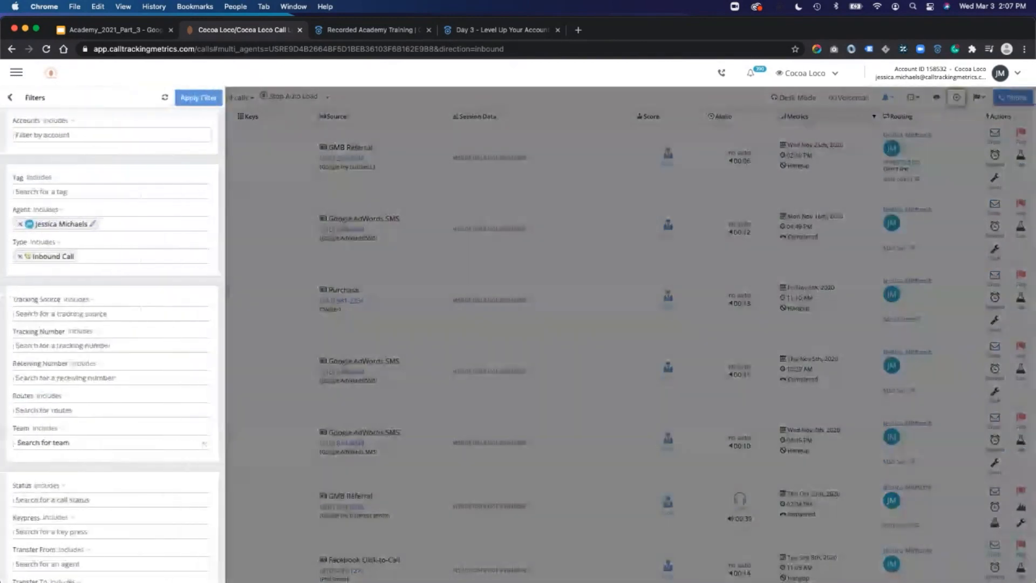
pyautogui.scroll(-10, 113, 324)
pyautogui.scroll(-10, 113, 335)
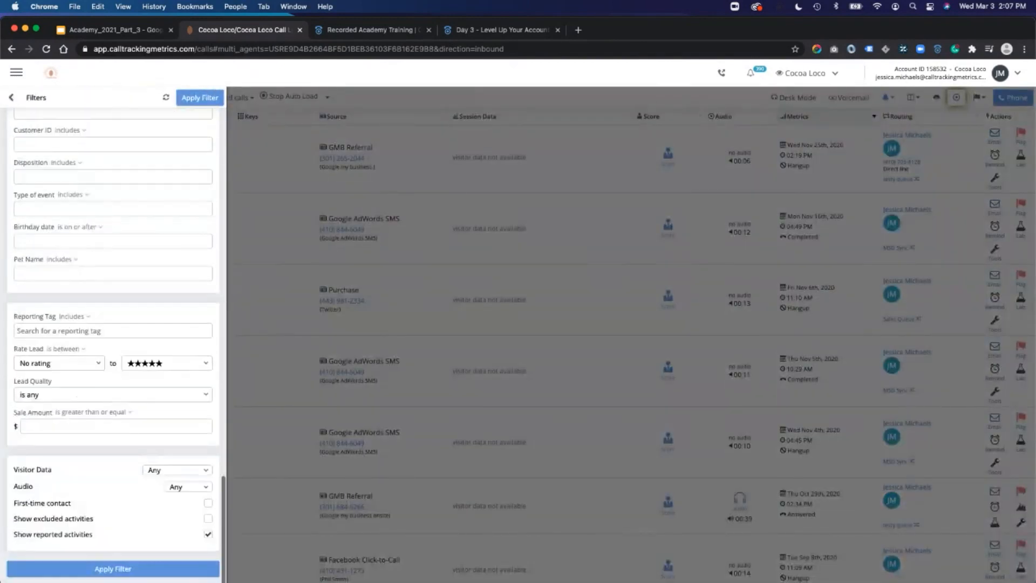
pyautogui.scroll(20, 114, 335)
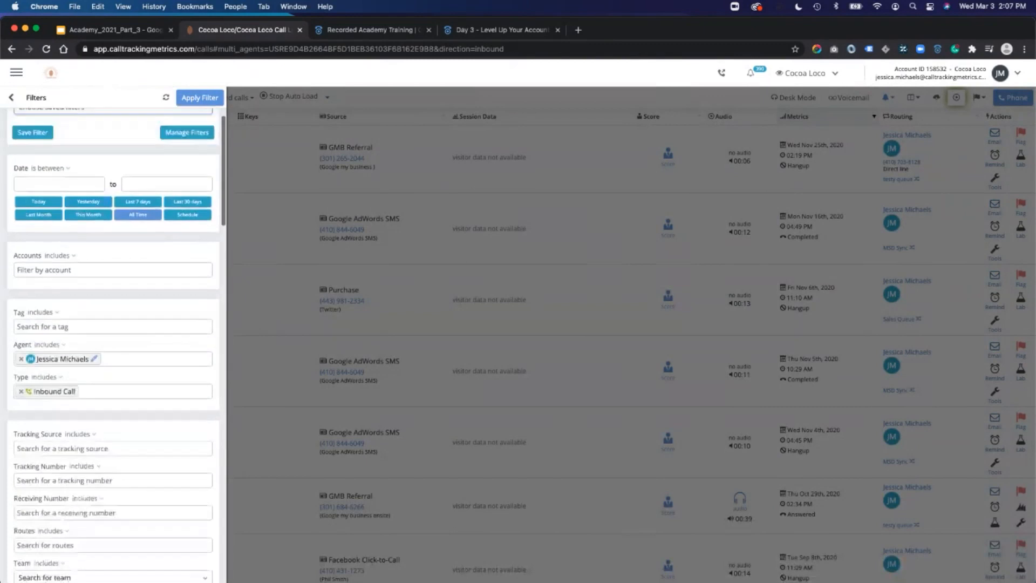
pyautogui.click(32, 160)
pyautogui.click(108, 126)
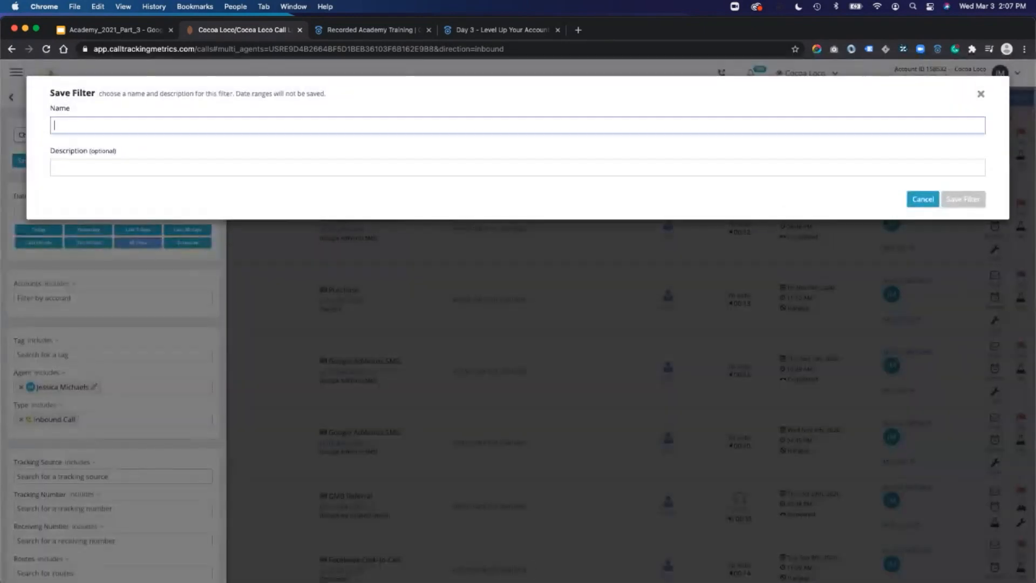
pyautogui.write('Jessica')
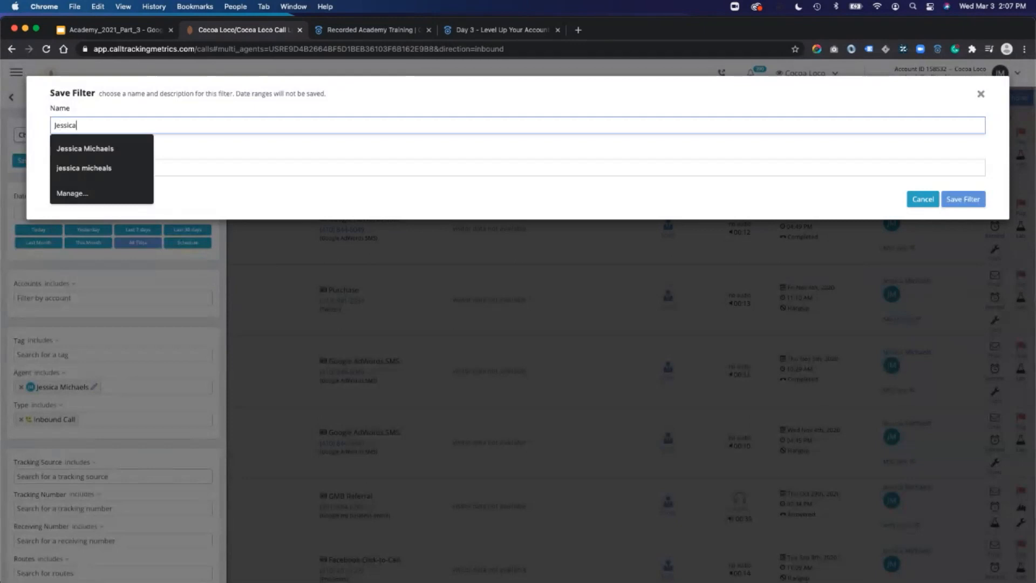
pyautogui.write(' inbound ca')
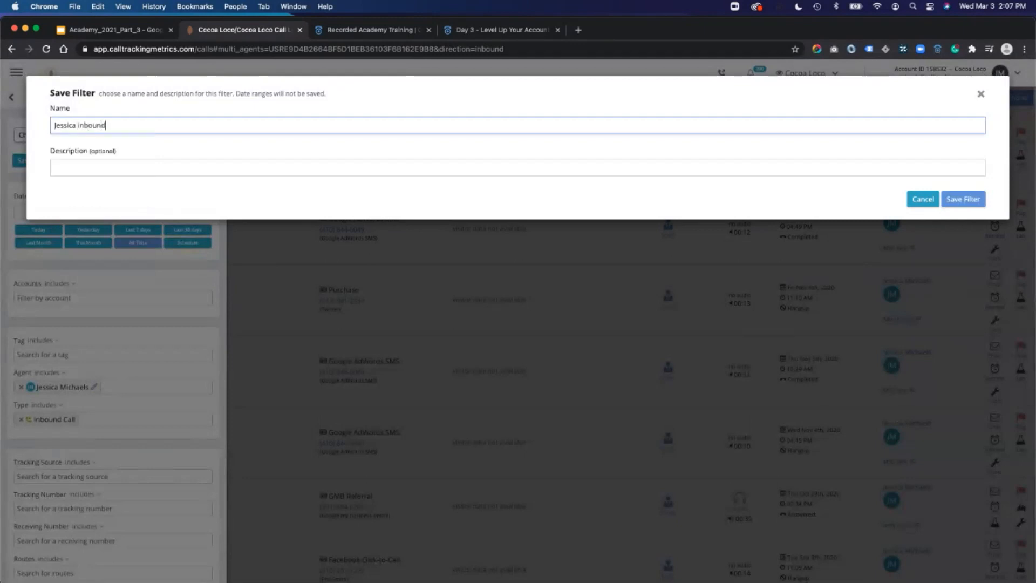
pyautogui.write('lls')
pyautogui.press('Return')
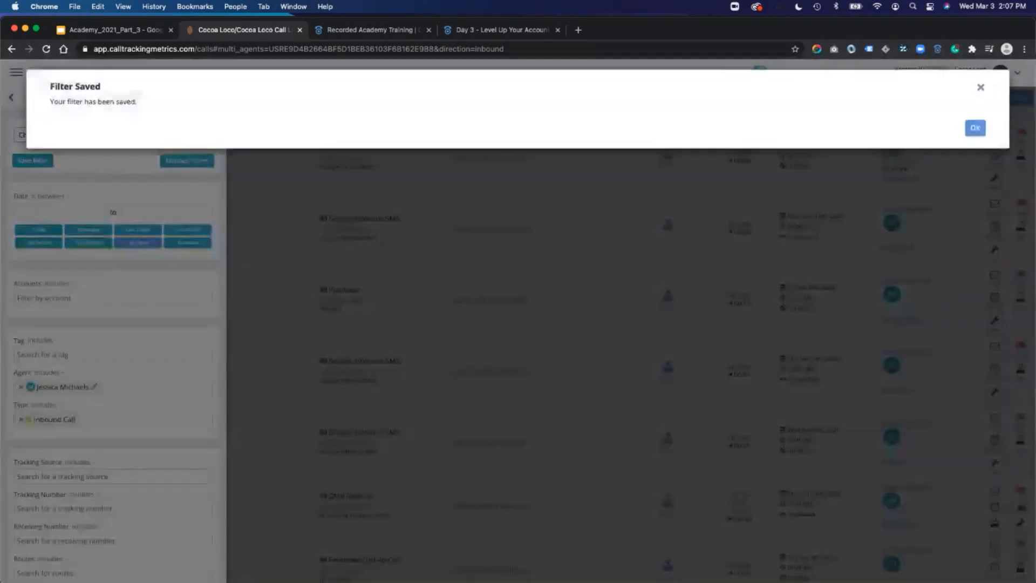
pyautogui.press('Return')
# Check the list of saved filters and close the filter settings without choosing one
pyautogui.click(113, 135)
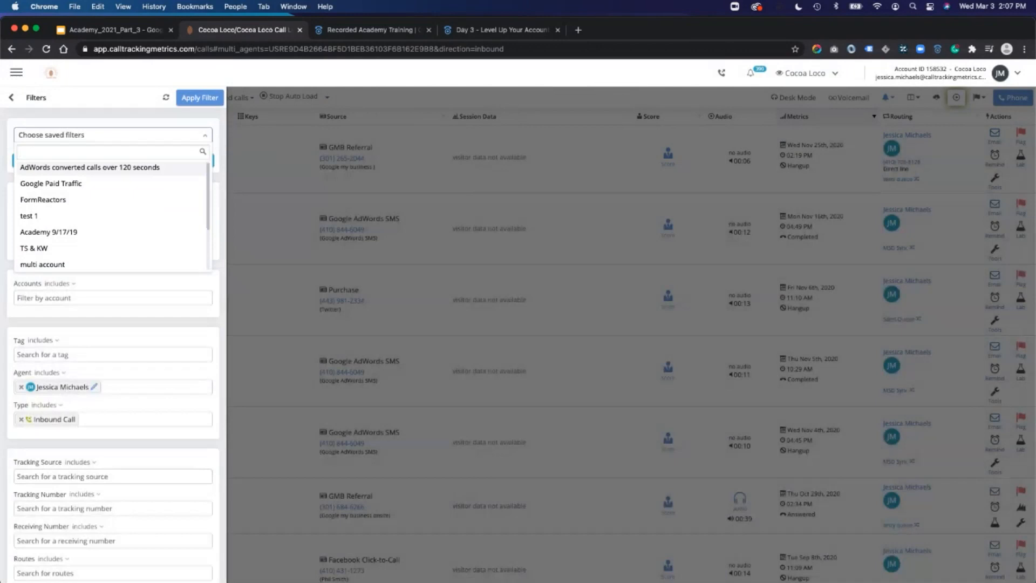
pyautogui.click(11, 98)
pyautogui.click(11, 98)
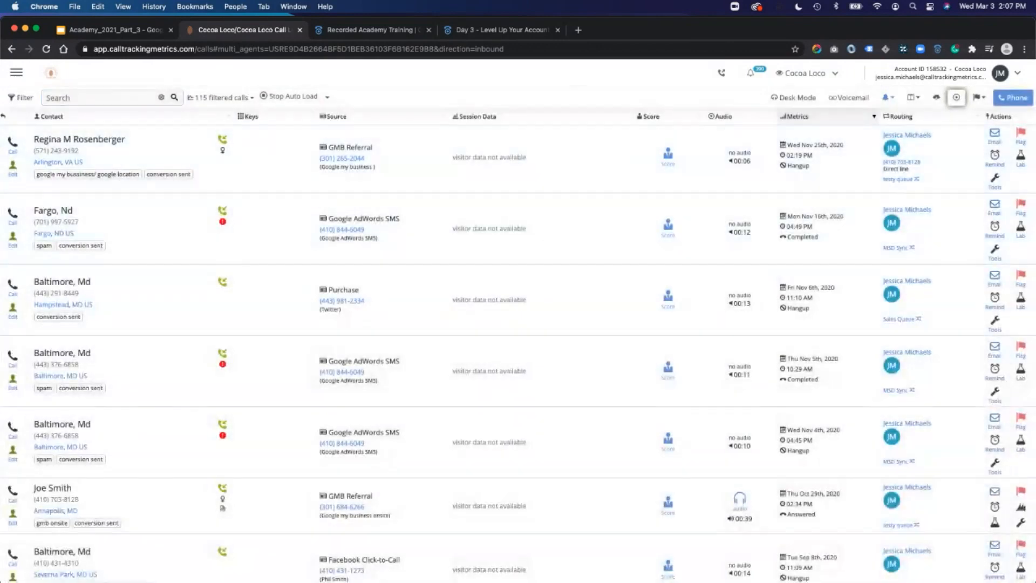
# Open the Activity Reports and look through the filter criteria available there
pyautogui.click(16, 72)
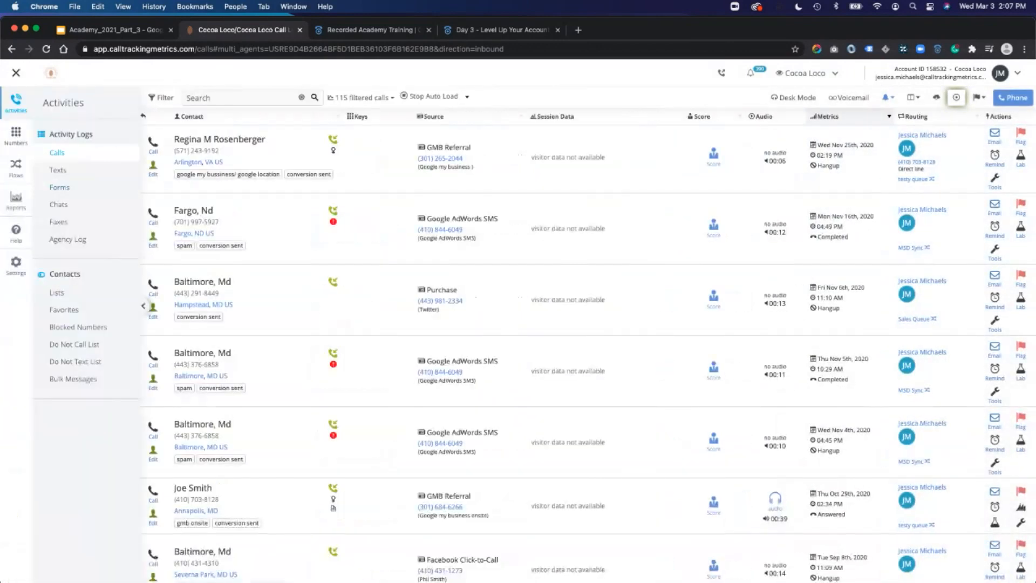
pyautogui.click(16, 199)
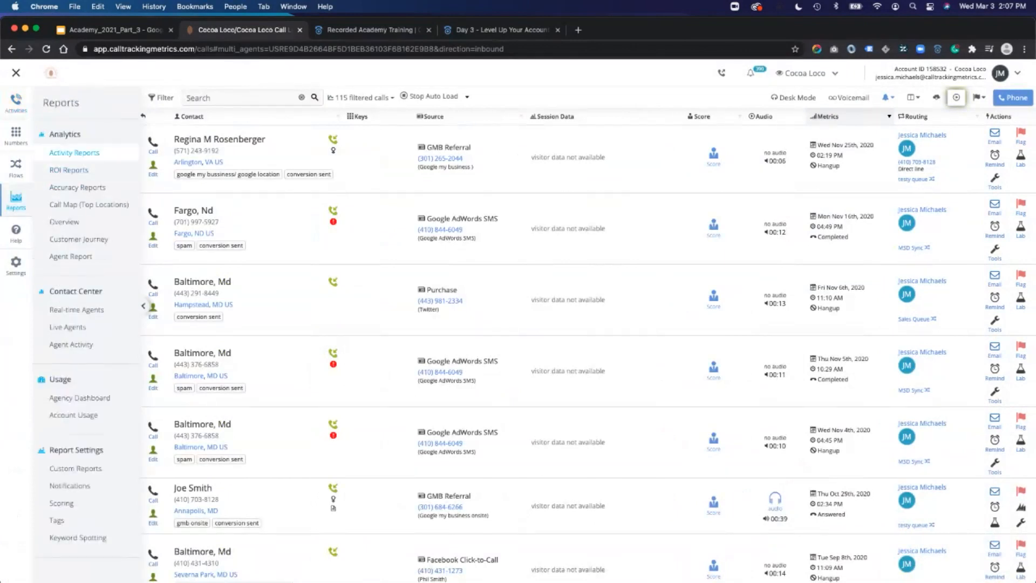
pyautogui.click(74, 153)
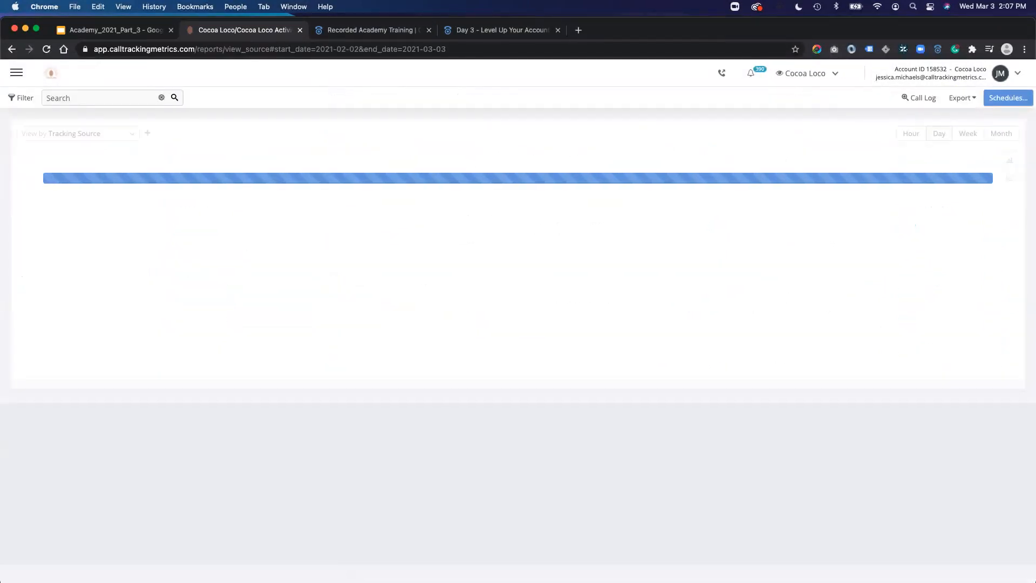
pyautogui.click(21, 98)
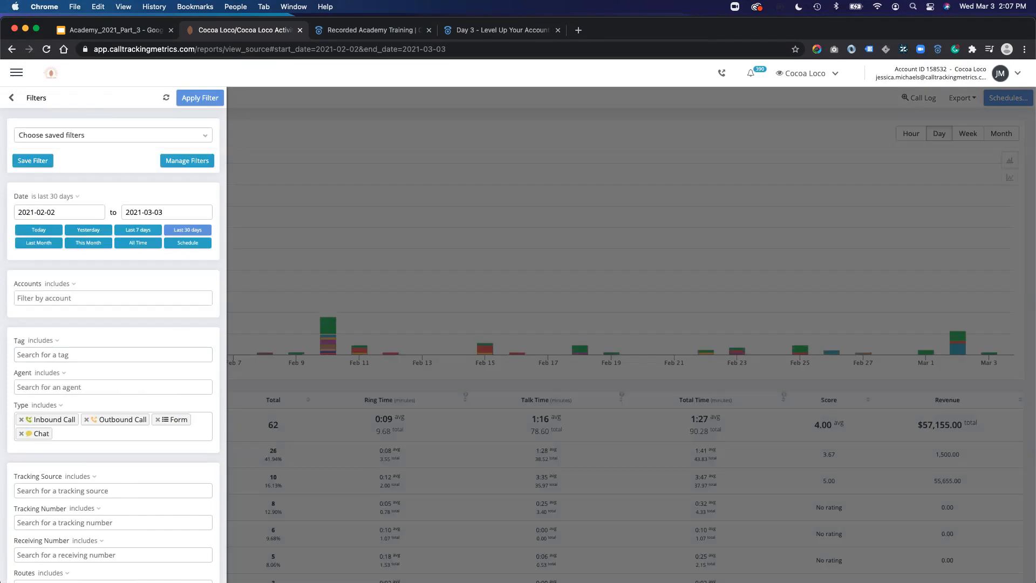
pyautogui.scroll(-5, 113, 378)
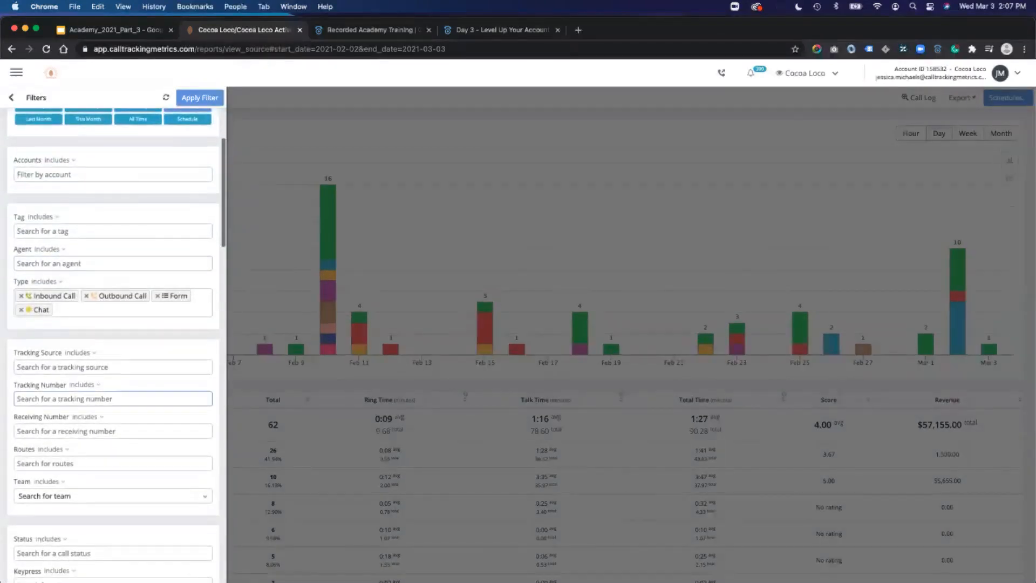
pyautogui.click(11, 98)
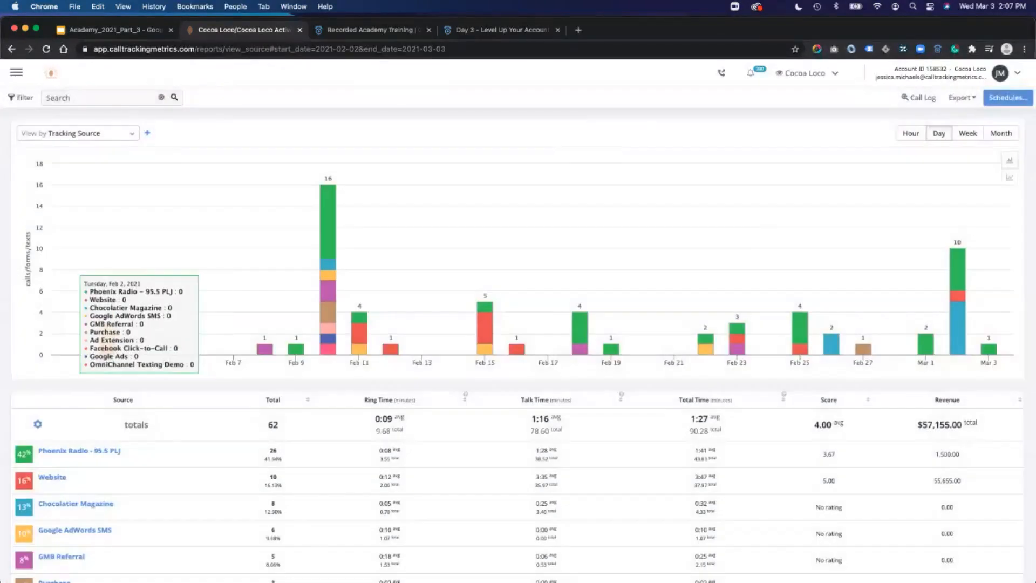
# Load the agent's saved inbound calls filter in the activity report, set the date range to All Time and apply it
pyautogui.click(21, 98)
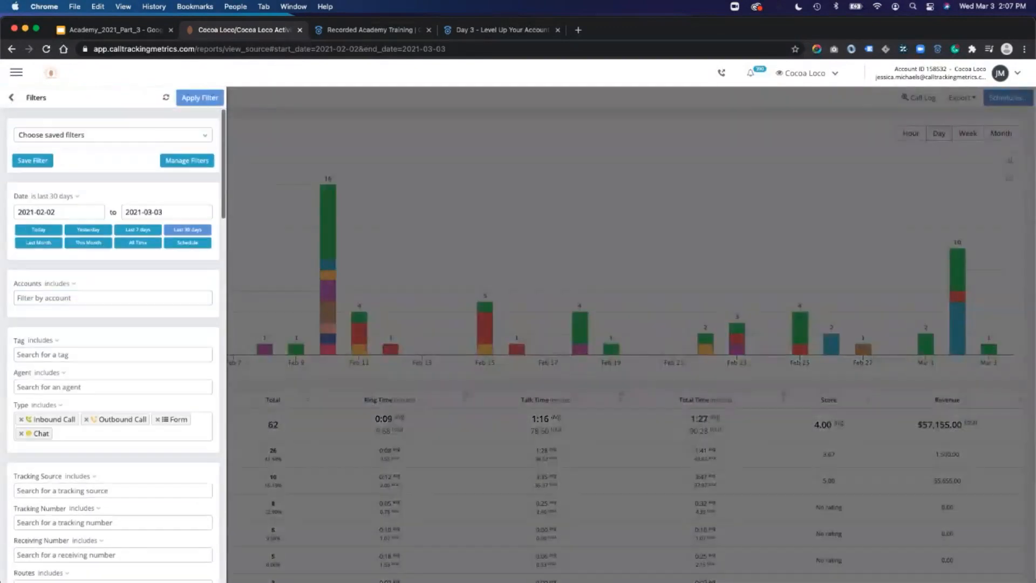
pyautogui.click(113, 135)
pyautogui.scroll(-2, 108, 204)
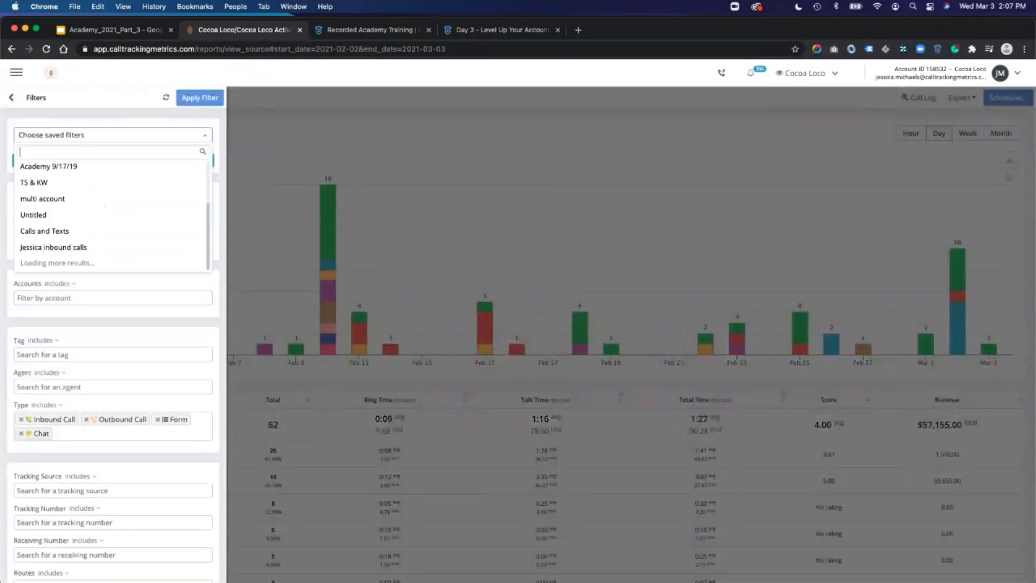
pyautogui.click(54, 261)
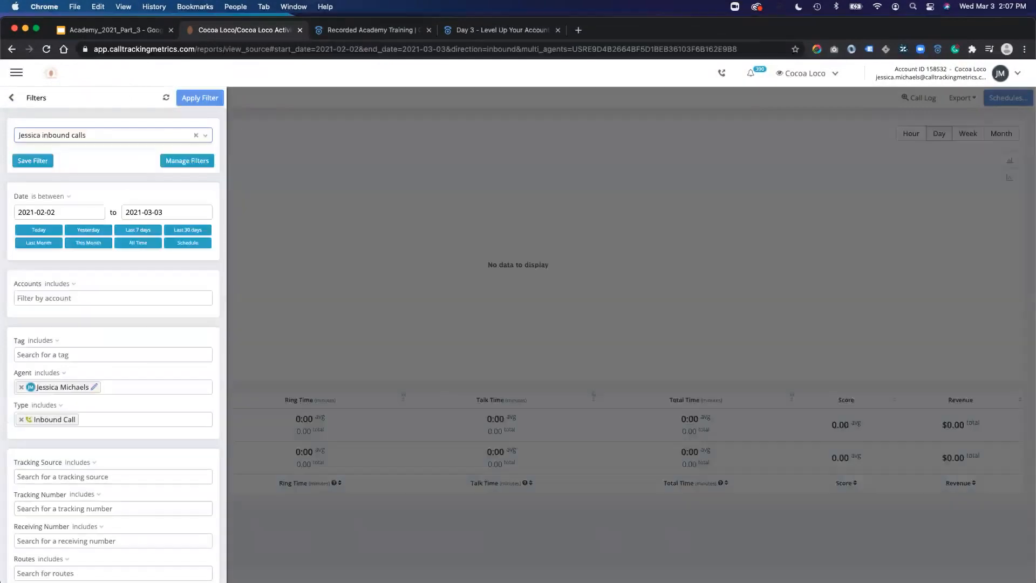
pyautogui.click(199, 98)
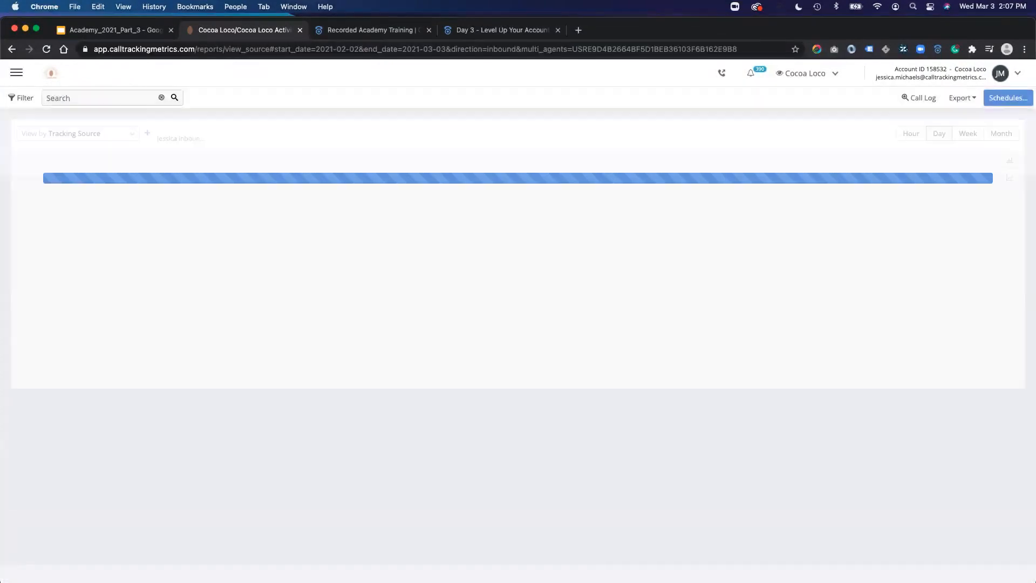
pyautogui.click(21, 98)
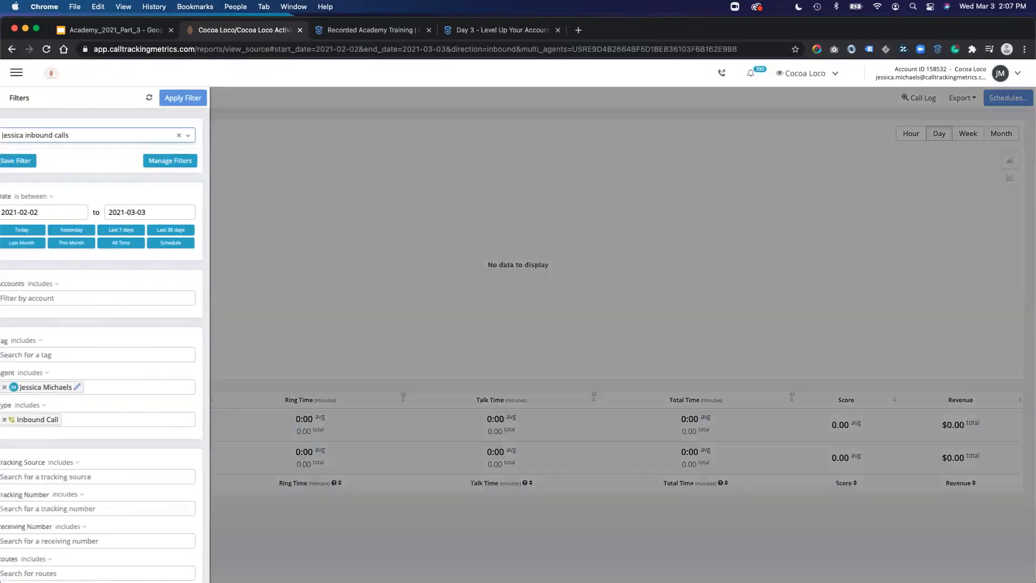
pyautogui.click(200, 98)
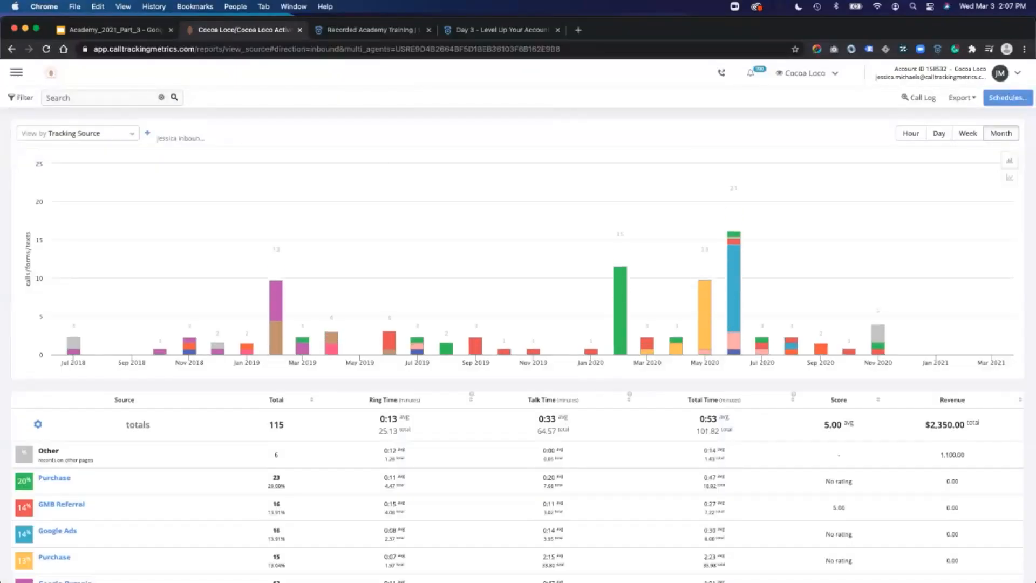
# Open the filtered calls behind the Google Ads source in the report and switch back to the Google Slides presentation
pyautogui.scroll(-3, 511, 276)
pyautogui.scroll(-2, 512, 378)
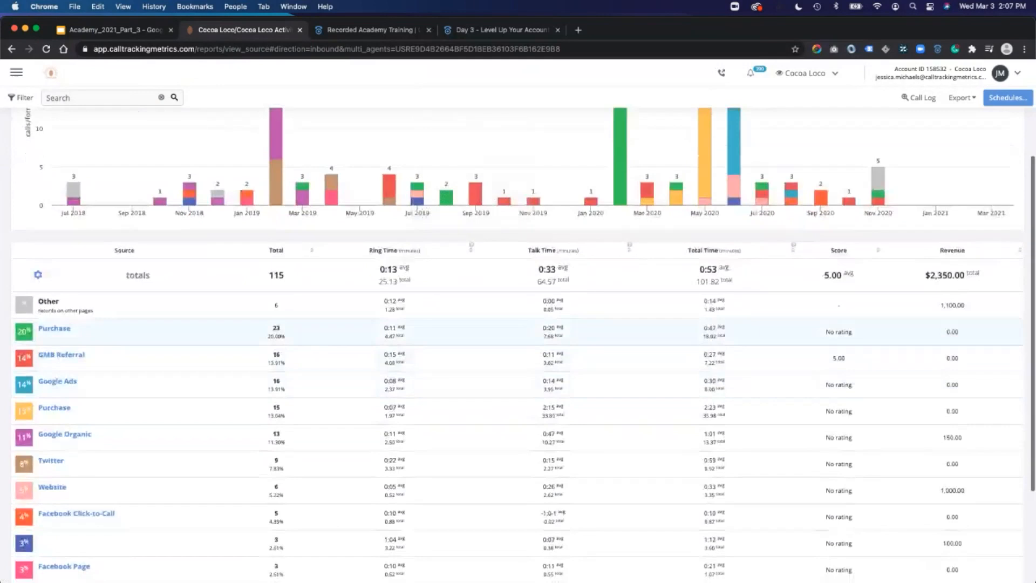
pyautogui.scroll(-3, 81, 503)
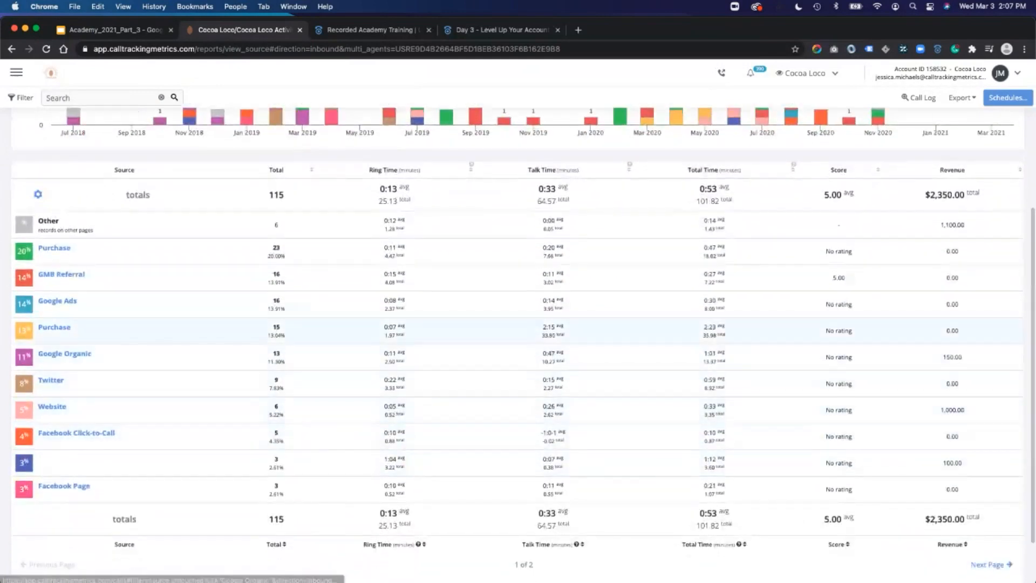
pyautogui.scroll(7, 75, 378)
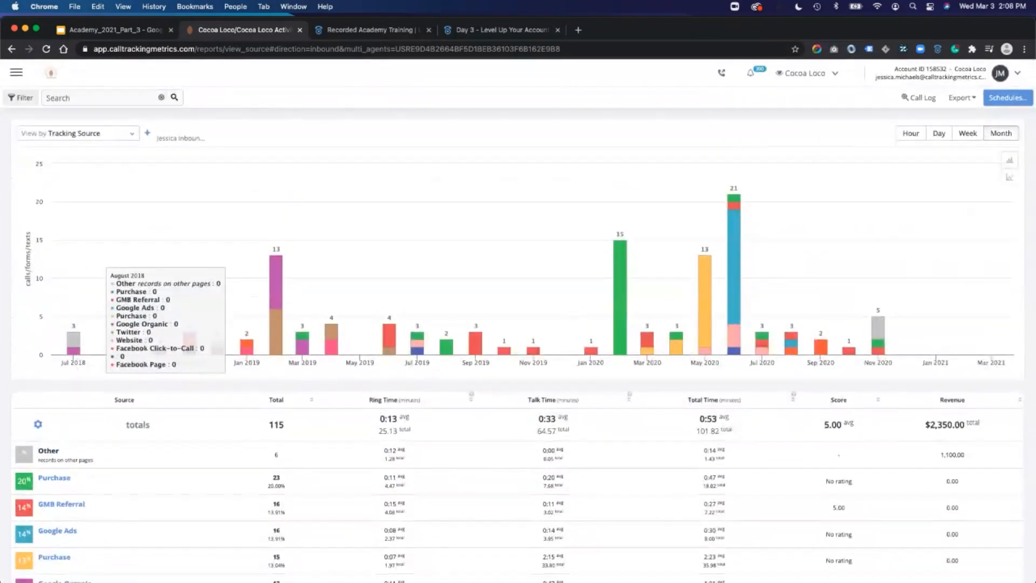
pyautogui.scroll(-6, 76, 346)
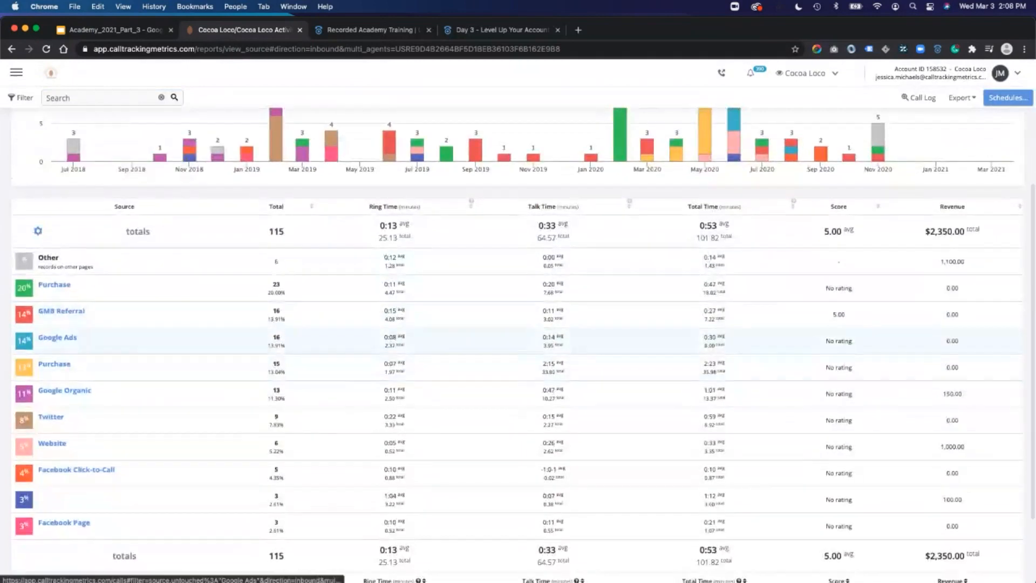
pyautogui.click(57, 338)
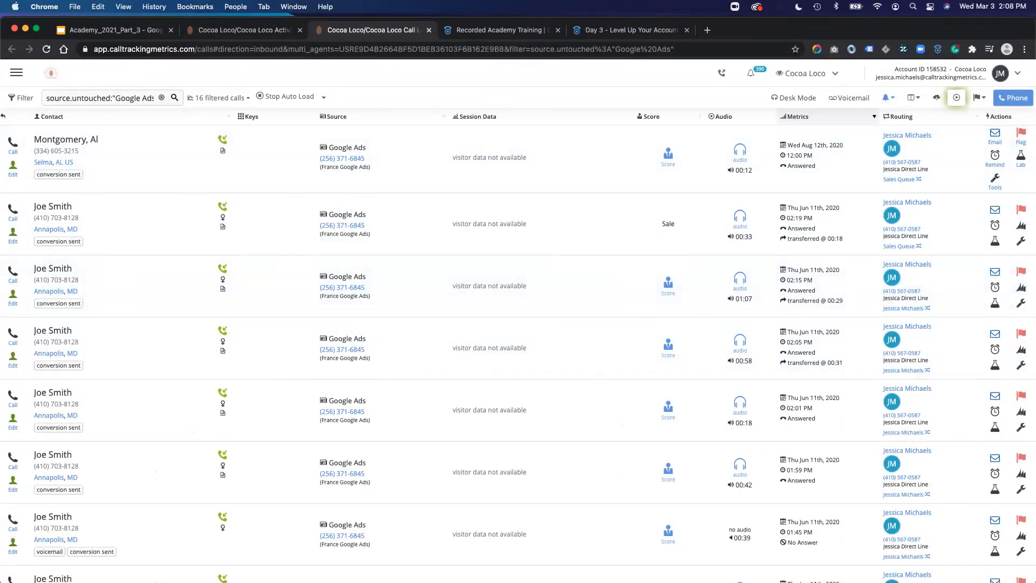
pyautogui.click(111, 30)
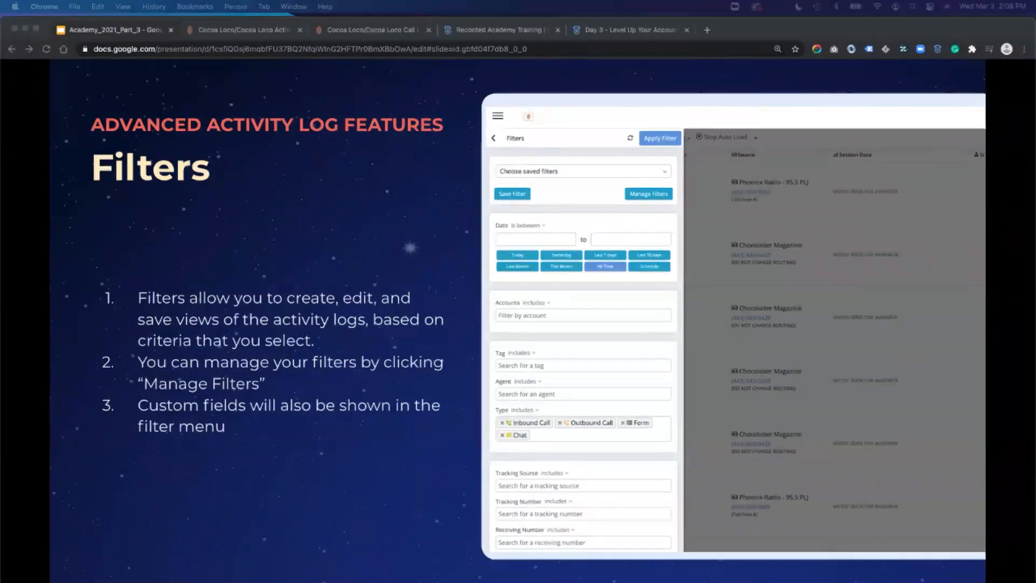
# Advance the presentation to the Exports slide, switch to the CallTrackingMetrics call log and open its call export page
pyautogui.press('Right')
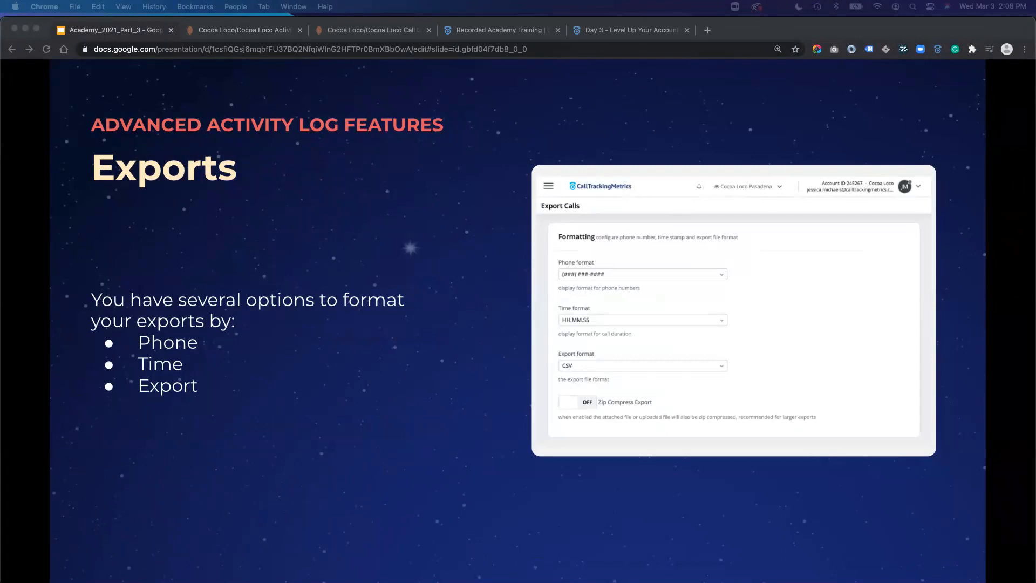
pyautogui.press('super+Tab')
pyautogui.hotkey('ctrl', 'Tab')
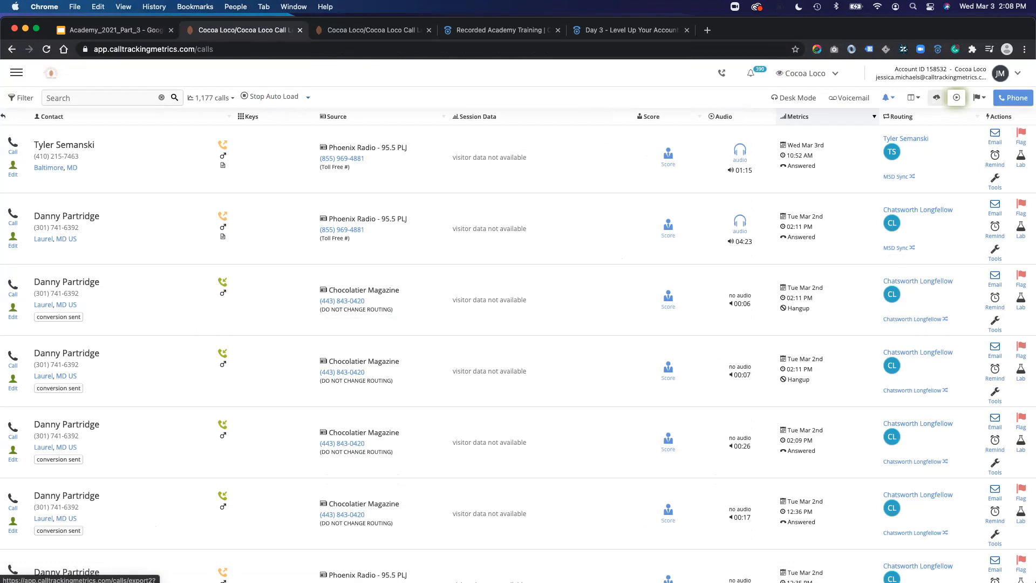
pyautogui.click(937, 98)
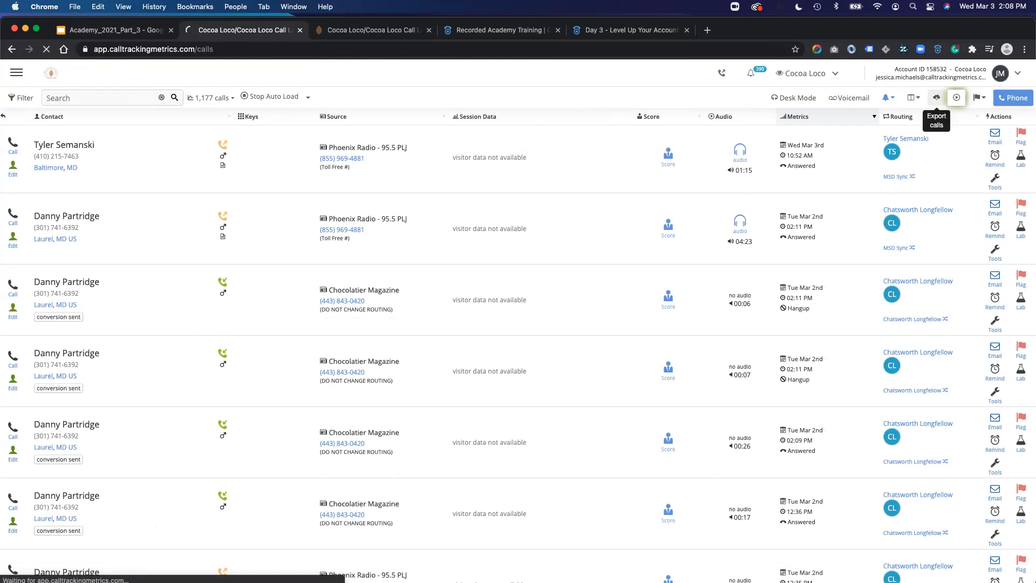
# Look through the export page's delivery, search and filter sections, down to the custom field criteria
pyautogui.scroll(-2, 518, 324)
pyautogui.scroll(-2, 519, 324)
pyautogui.scroll(3, 518, 324)
pyautogui.scroll(-1, 518, 324)
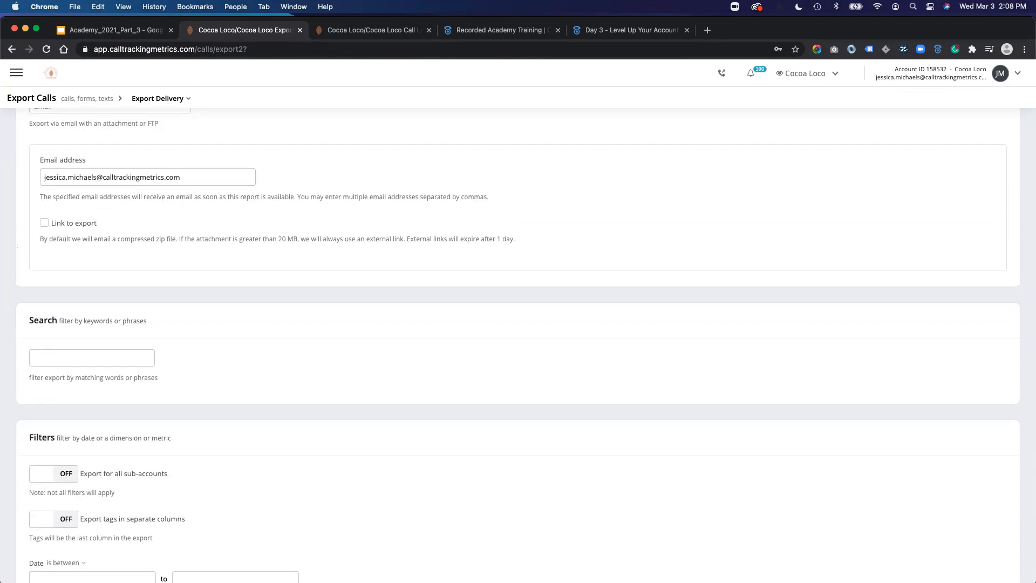
pyautogui.scroll(-5, 518, 346)
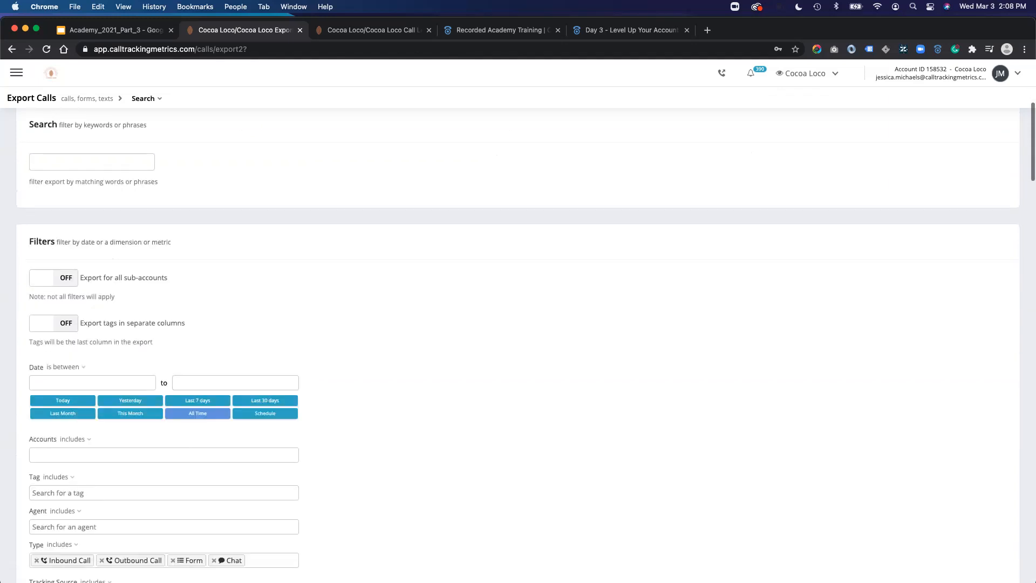
pyautogui.scroll(-1, 518, 345)
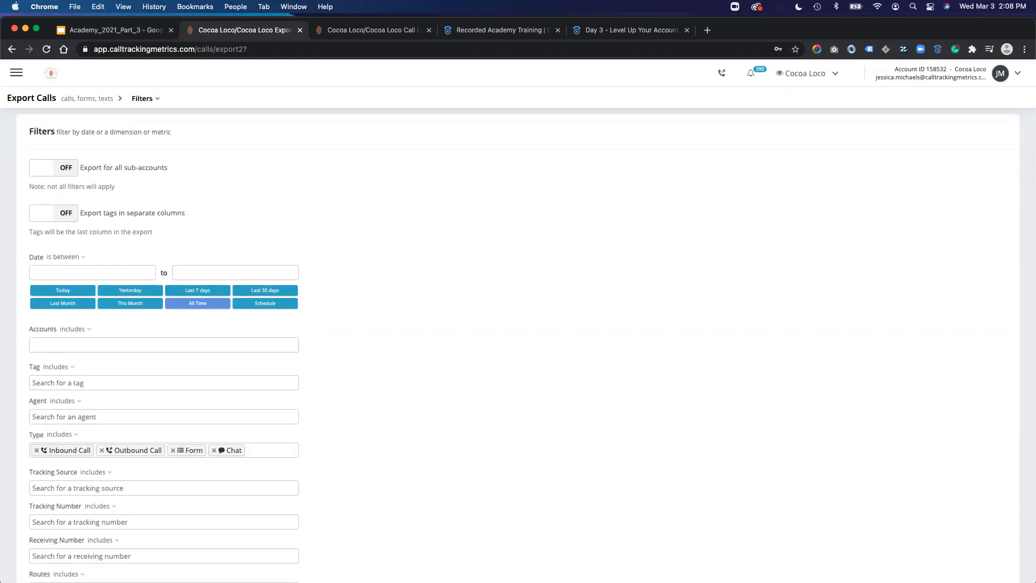
pyautogui.scroll(-5, 162, 346)
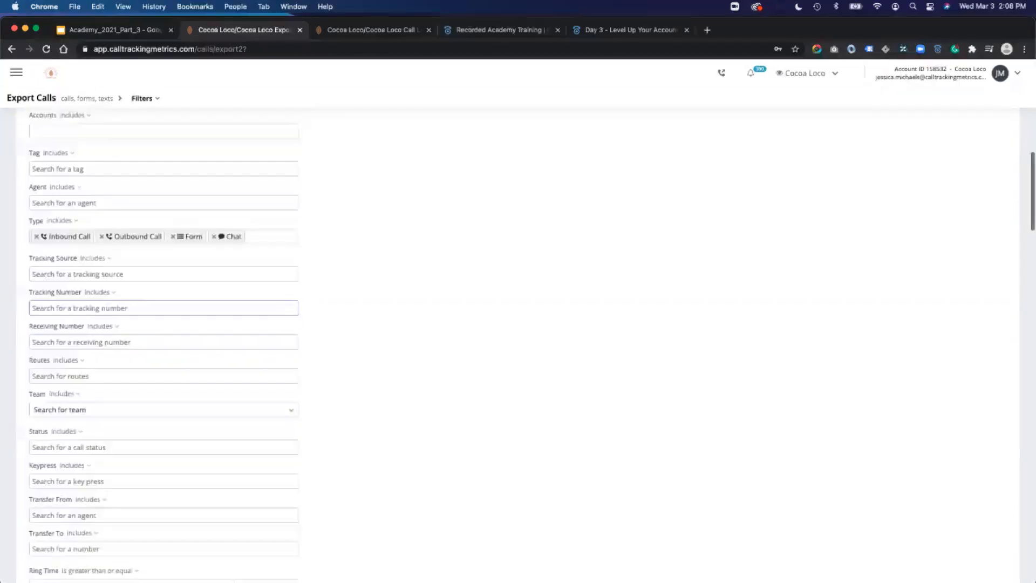
pyautogui.scroll(-15, 162, 345)
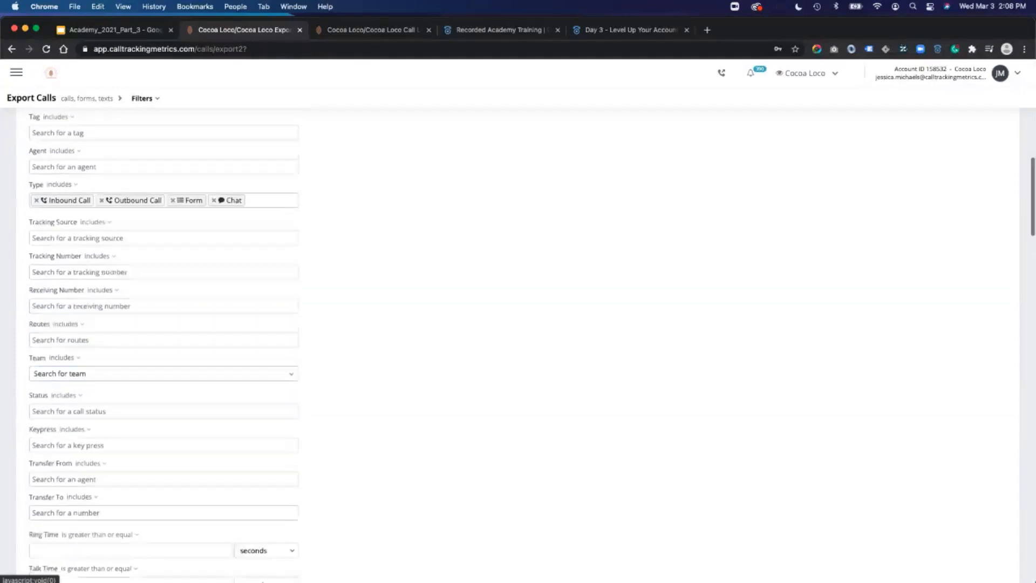
pyautogui.scroll(-10, 162, 288)
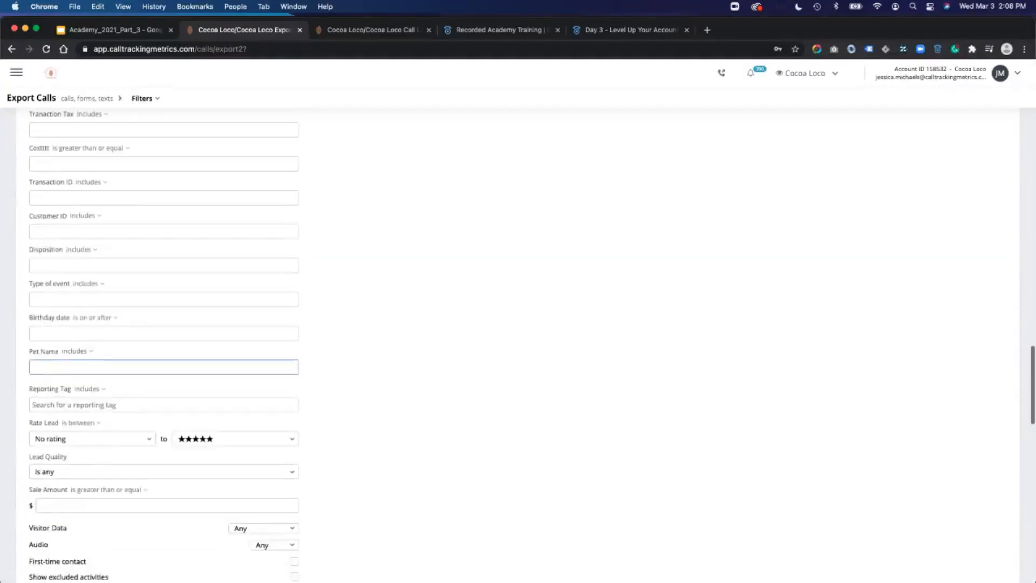
# Check the saved filters available for the export and close the list without choosing one
pyautogui.click(162, 288)
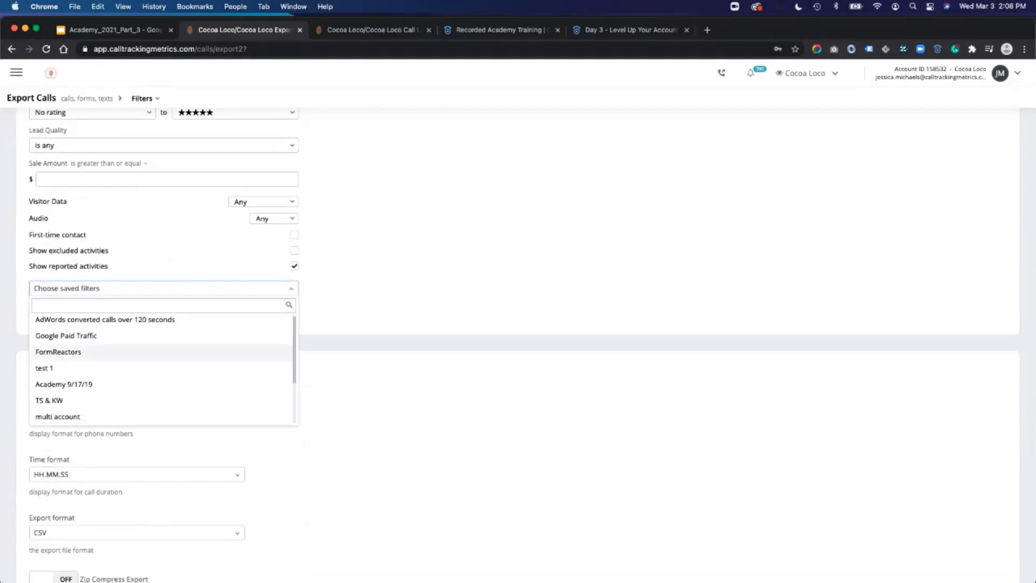
pyautogui.scroll(-1, 162, 369)
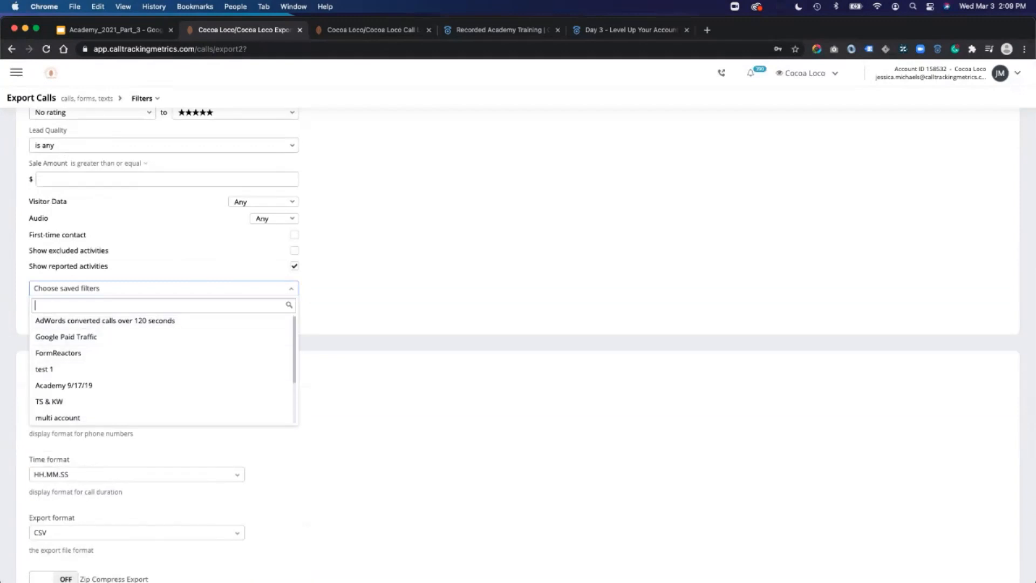
pyautogui.press('Escape')
# Check the phone format and time format options in the export's formatting section, keeping (###) ###-#### and HH.MM.SS
pyautogui.scroll(-2, 518, 346)
pyautogui.scroll(-3, 518, 345)
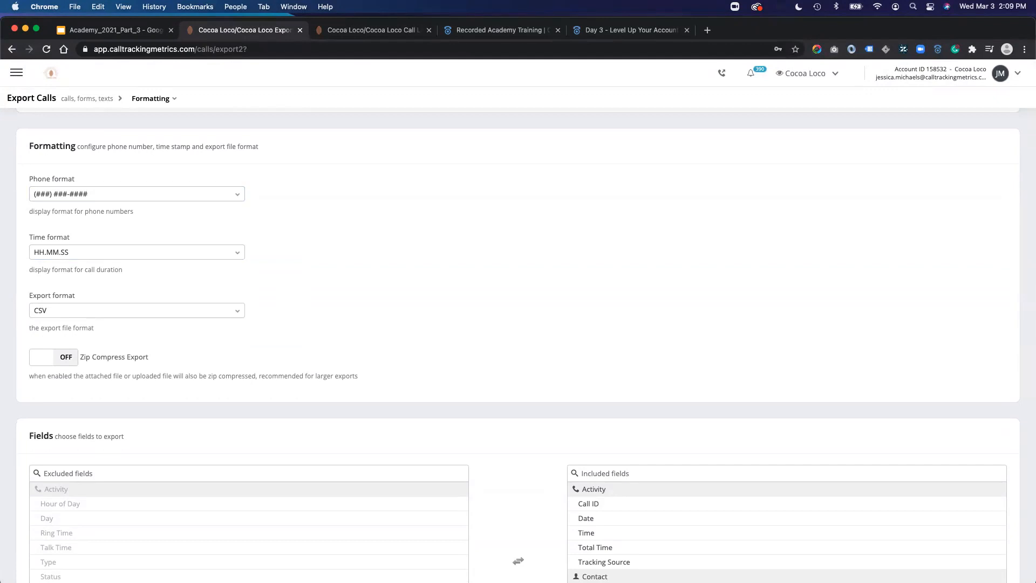
pyautogui.click(137, 194)
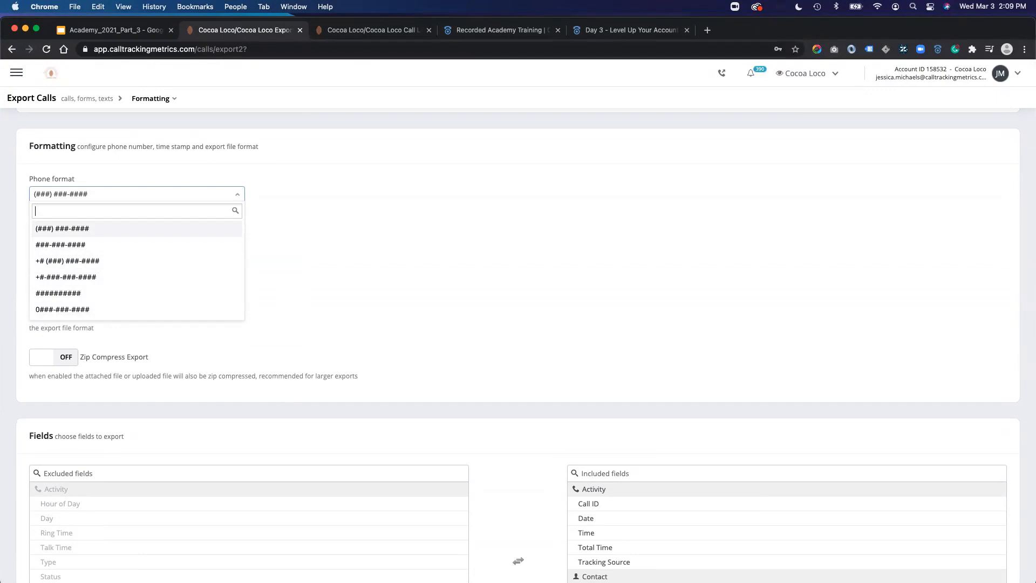
pyautogui.press('Return')
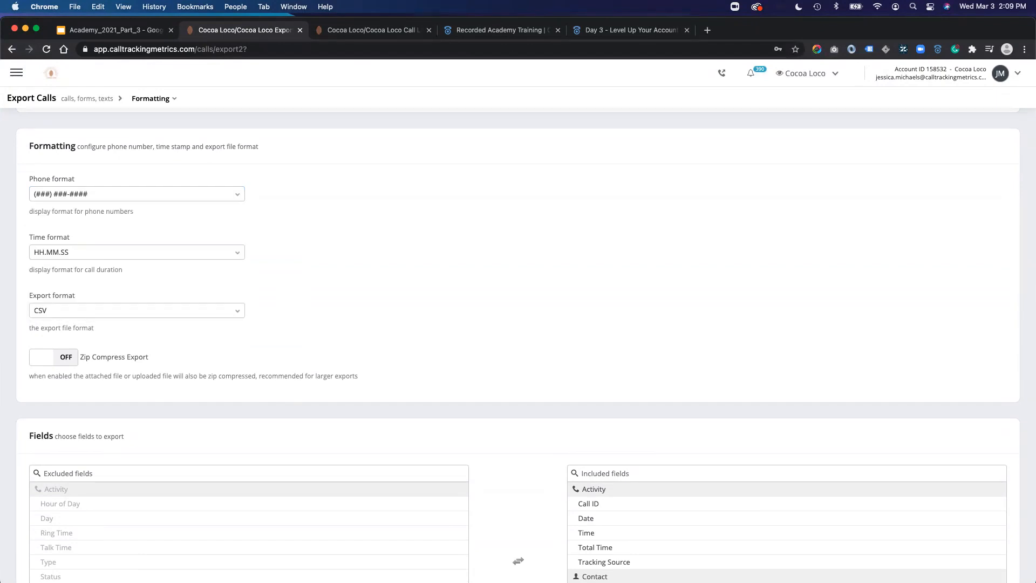
pyautogui.press('Tab')
pyautogui.press('Return')
pyautogui.press('Return')
# Look through the available export file formats, including the Google Ads and Facebook ones, and choose CSV
pyautogui.scroll(-3, 519, 345)
pyautogui.press('Tab')
pyautogui.press('Return')
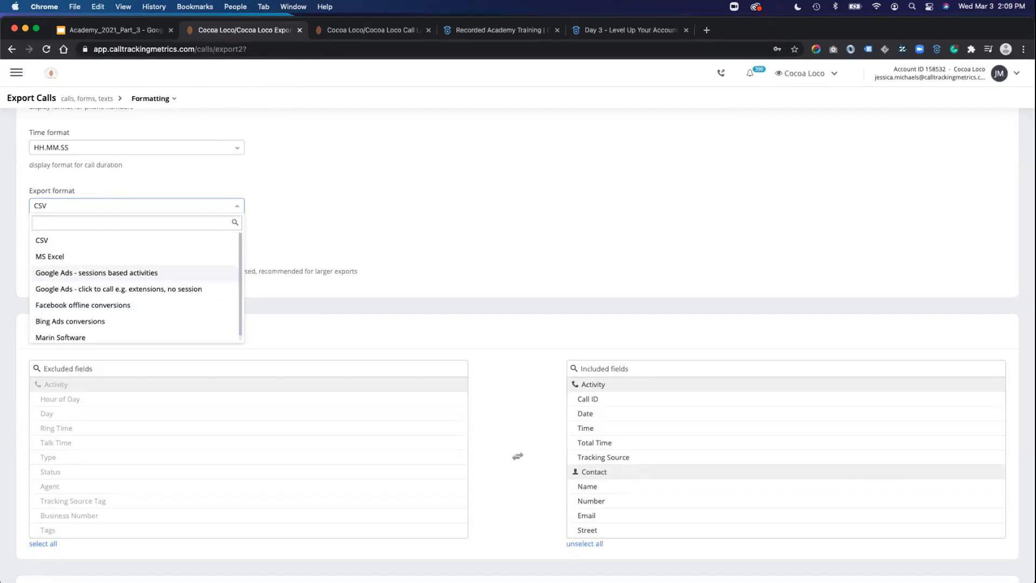
pyautogui.press('Down')
pyautogui.press('Down')
pyautogui.press('Down')
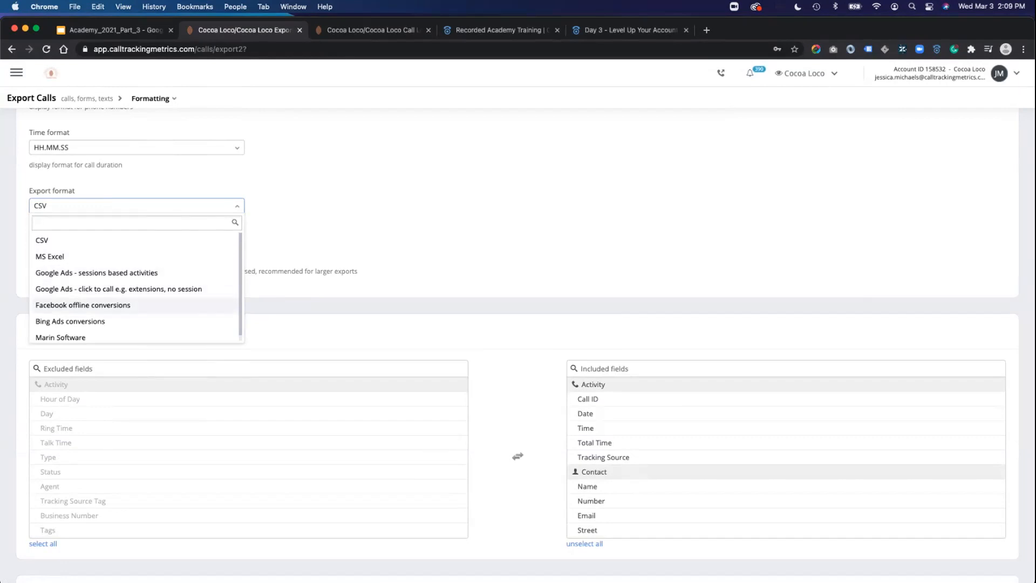
pyautogui.press('Up')
pyautogui.press('Up')
pyautogui.press('Up')
pyautogui.press('Down')
pyautogui.press('Up')
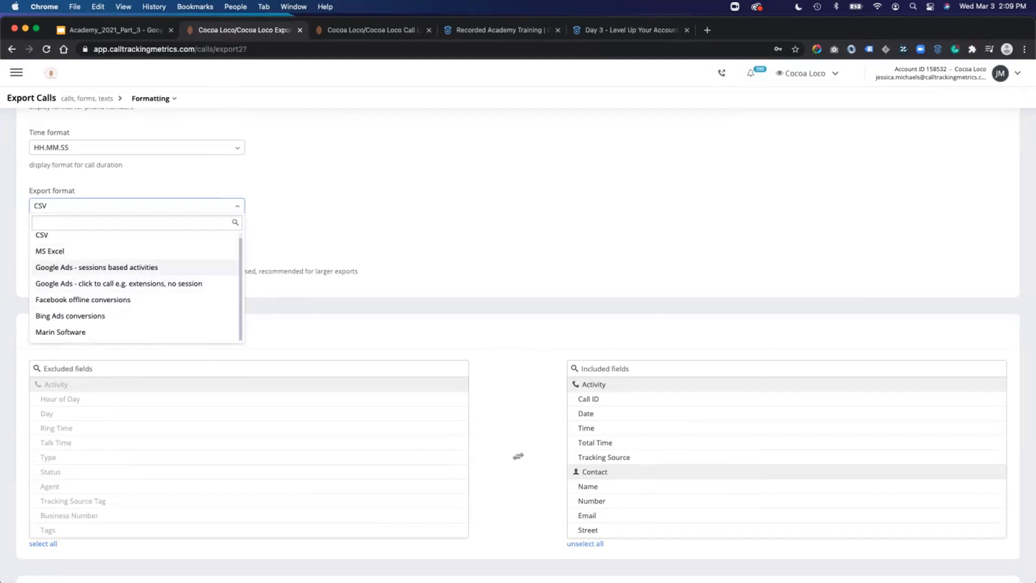
pyautogui.scroll(1, 135, 275)
pyautogui.click(42, 238)
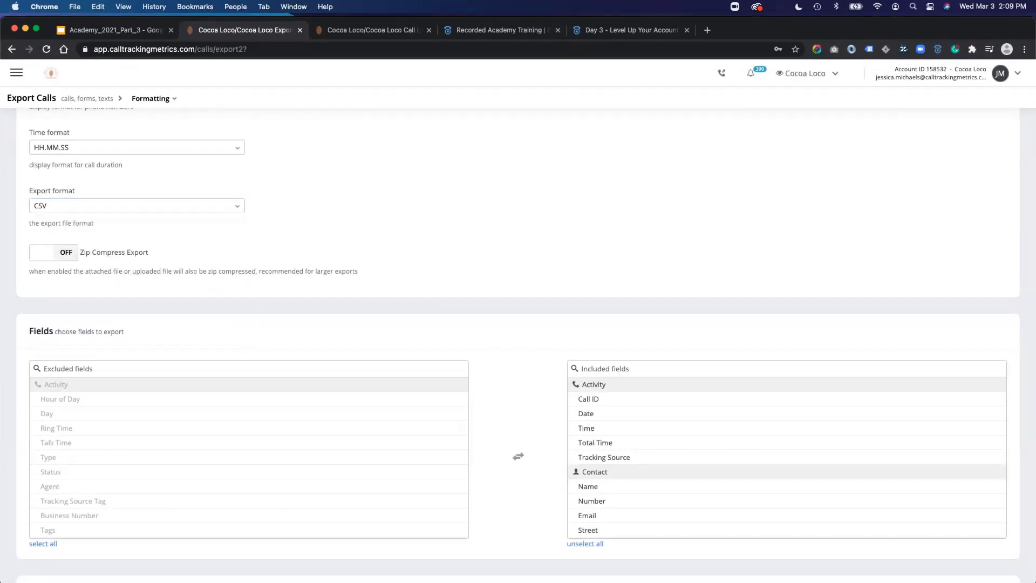
# Include the Ring Time and Day fields in the export, followed by the rest of the Activity group
pyautogui.scroll(-3, 518, 324)
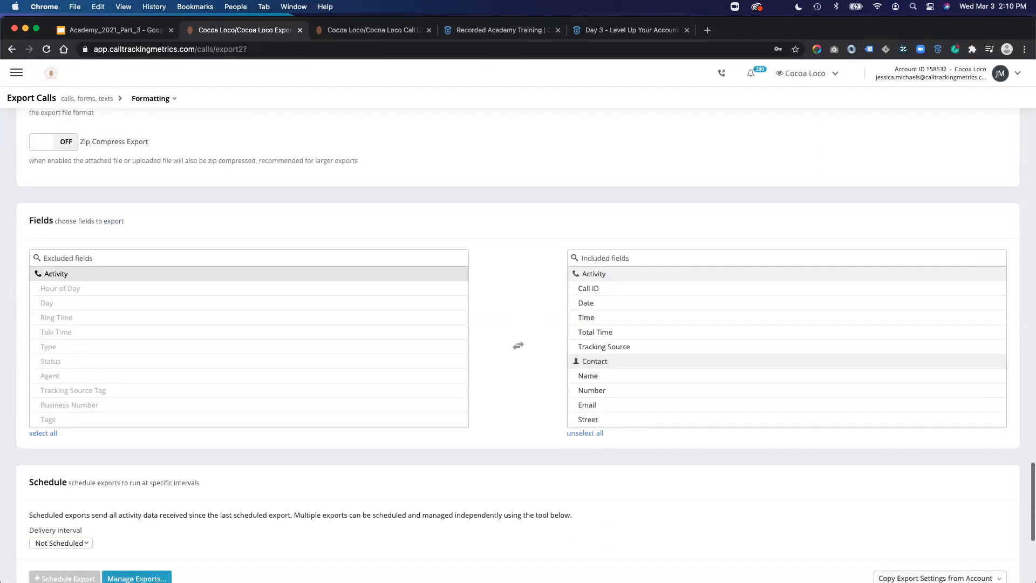
pyautogui.scroll(1, 519, 345)
pyautogui.scroll(-2, 518, 346)
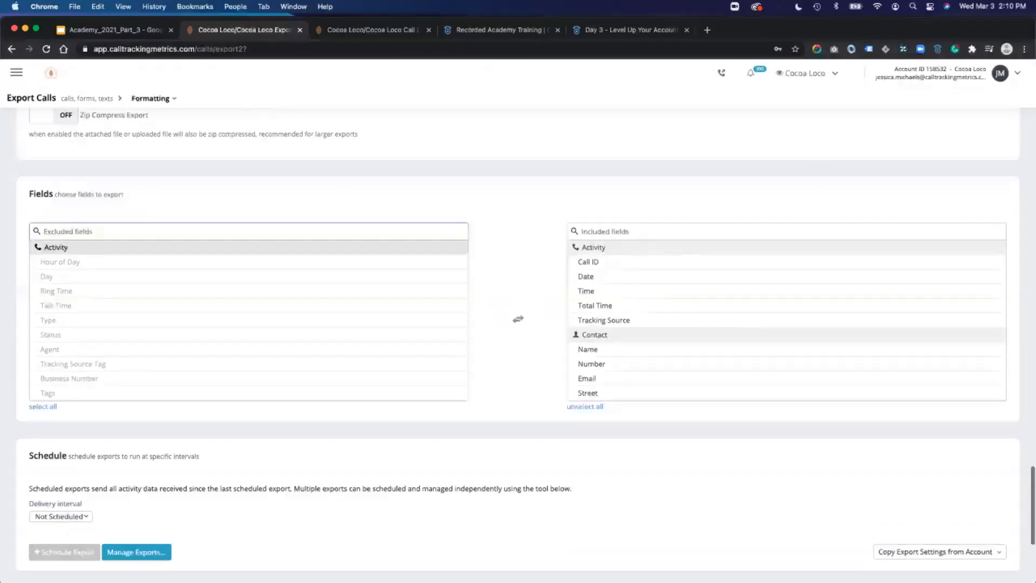
pyautogui.scroll(-2, 519, 345)
pyautogui.click(248, 177)
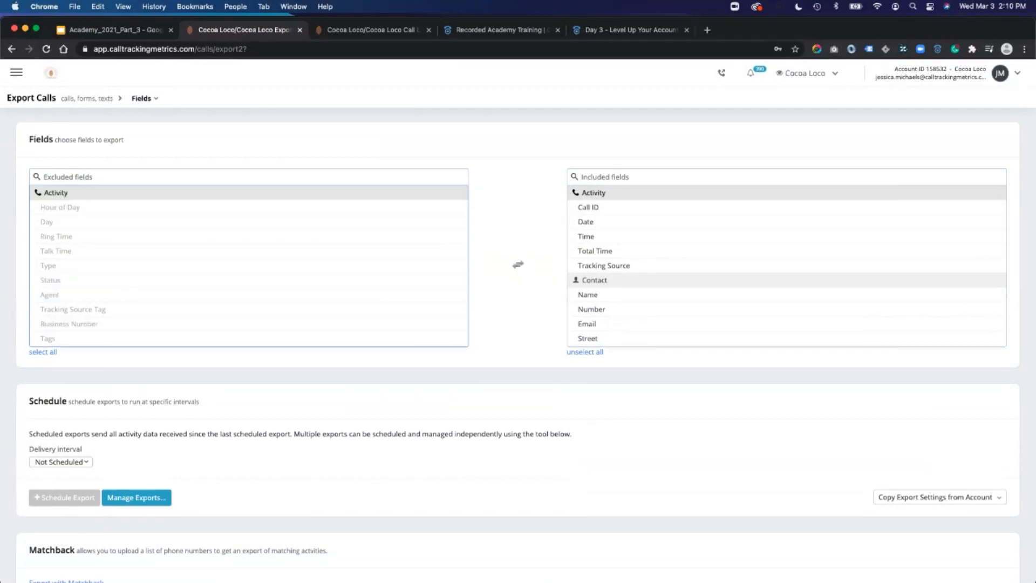
pyautogui.scroll(-4, 249, 265)
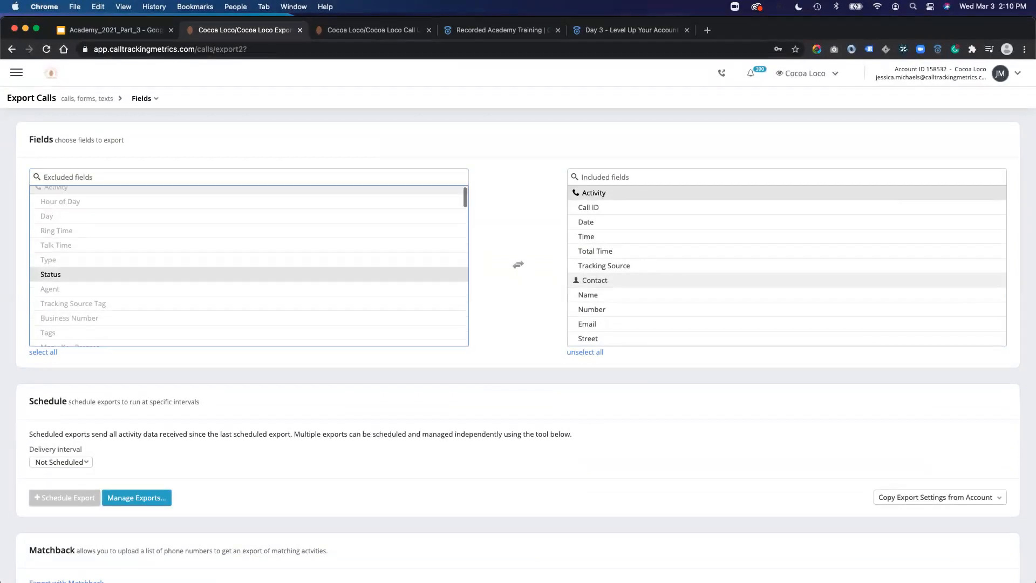
pyautogui.scroll(3, 249, 270)
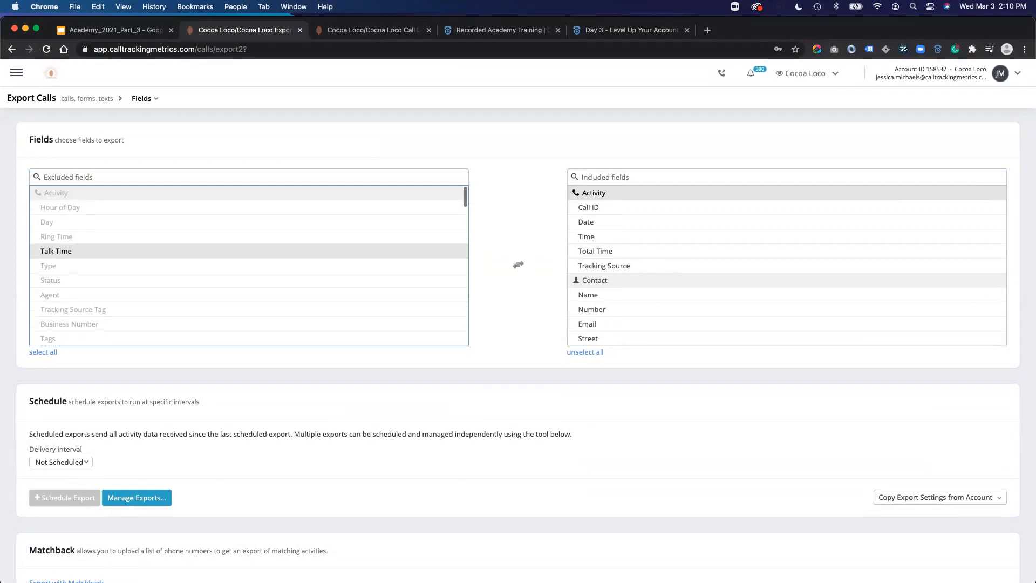
pyautogui.click(64, 236)
pyautogui.click(52, 222)
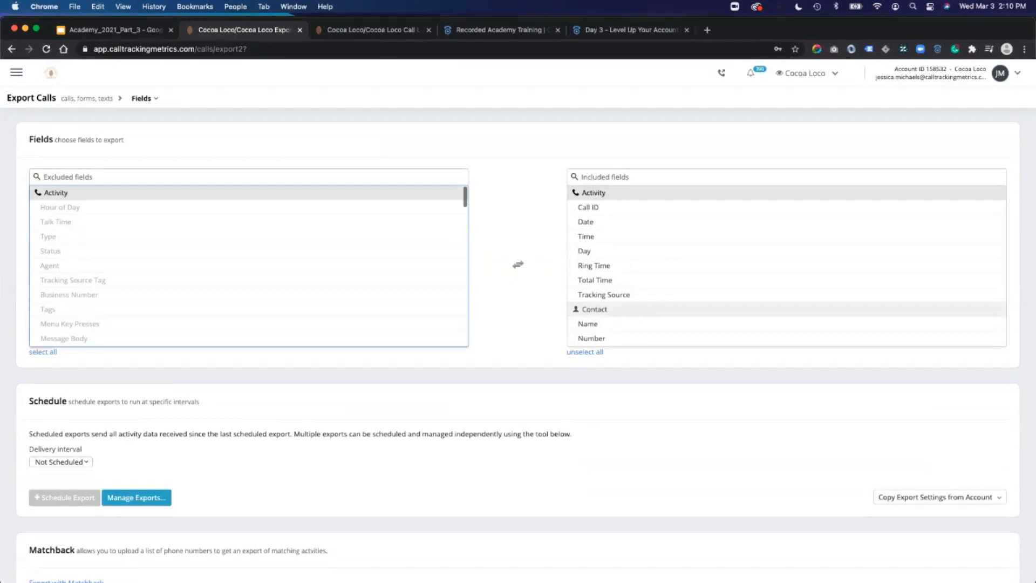
pyautogui.click(56, 193)
# Exclude the State and Postal Code contact fields from the export
pyautogui.scroll(-1, 787, 217)
pyautogui.scroll(-5, 787, 210)
pyautogui.scroll(5, 787, 210)
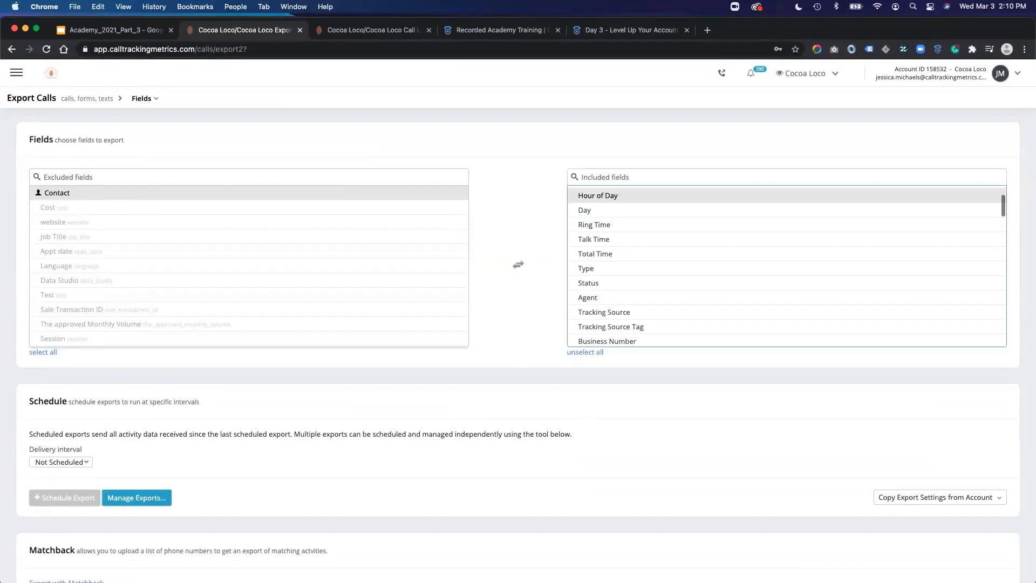
pyautogui.scroll(-3, 787, 266)
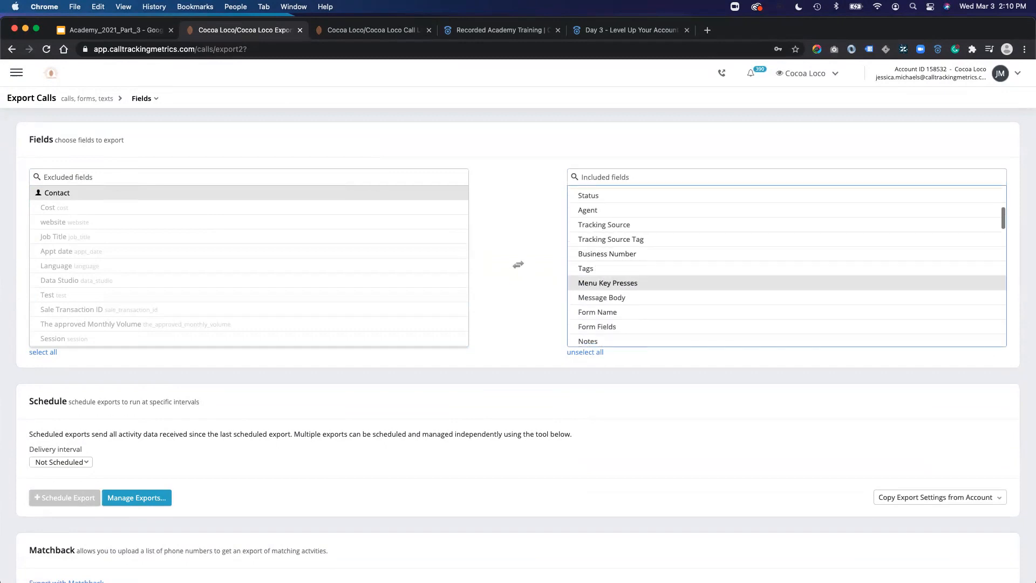
pyautogui.scroll(-8, 787, 266)
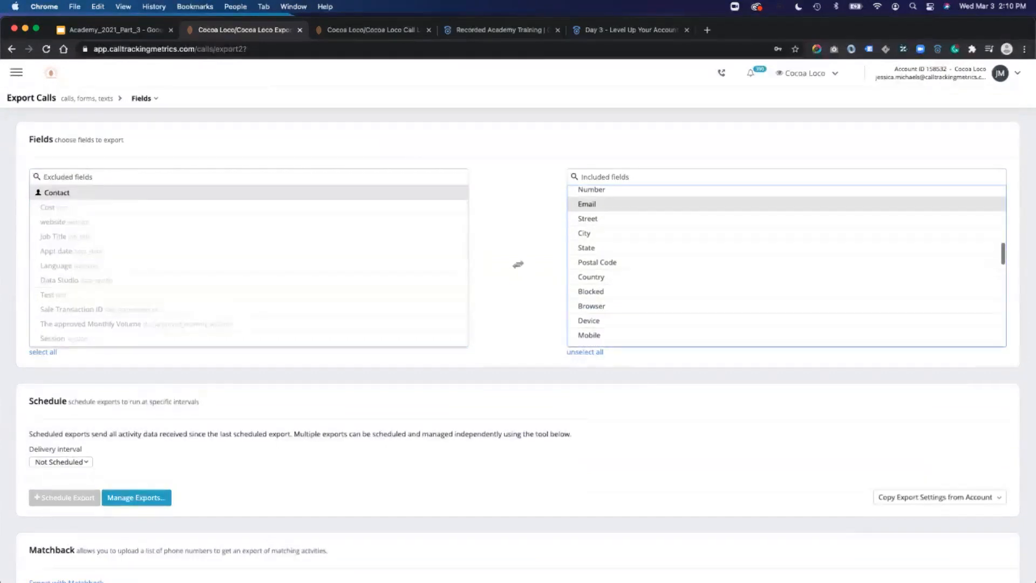
pyautogui.click(588, 247)
pyautogui.click(593, 247)
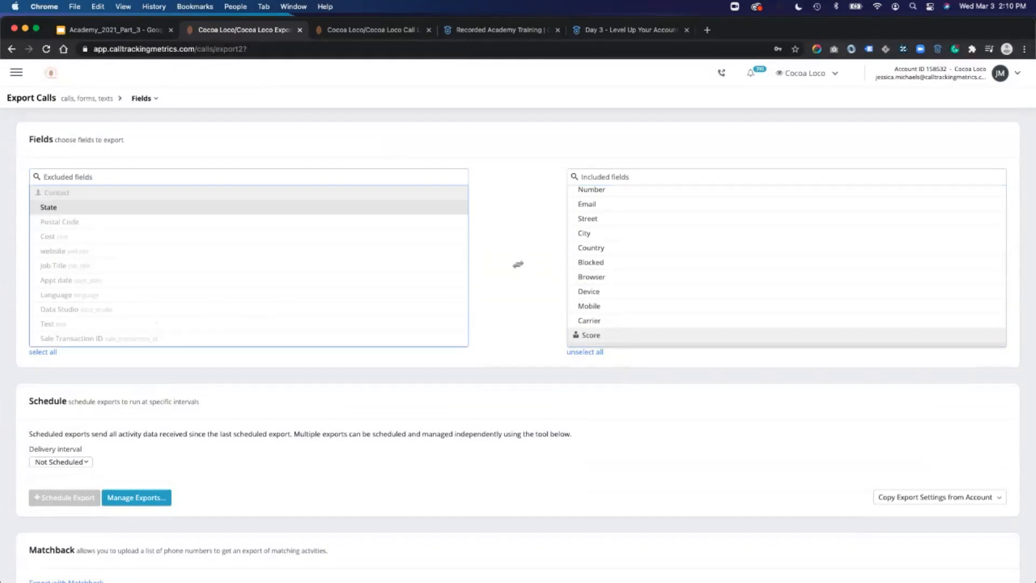
# Set the scheduled export's delivery interval to Weekly
pyautogui.scroll(-2, 248, 264)
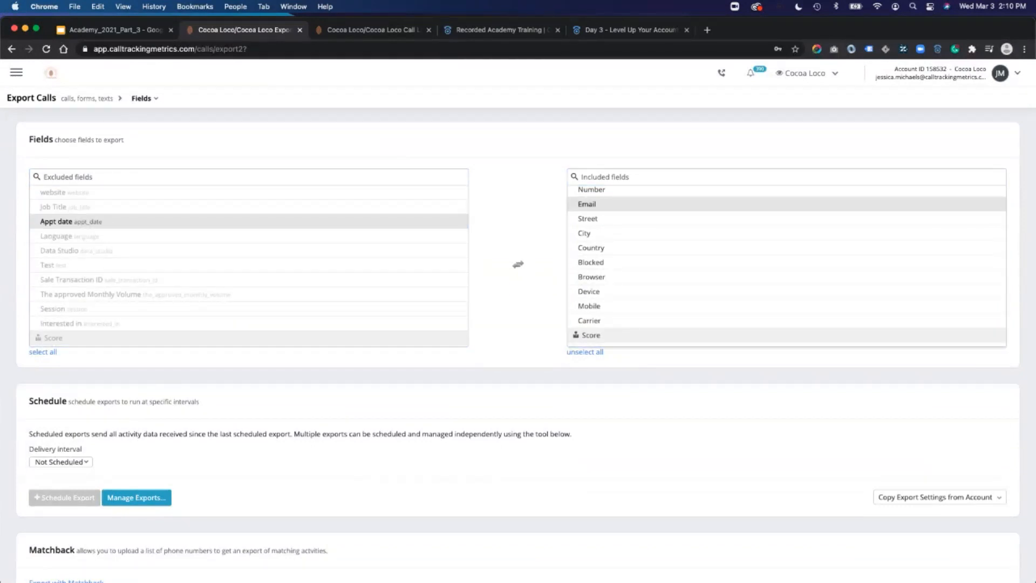
pyautogui.scroll(-5, 248, 222)
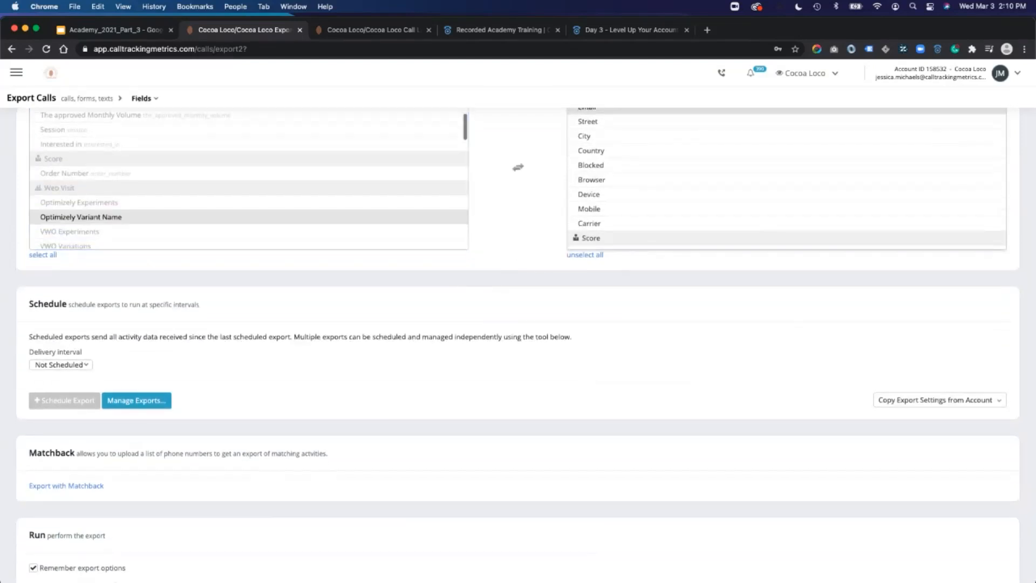
pyautogui.scroll(-3, 216, 313)
pyautogui.click(60, 258)
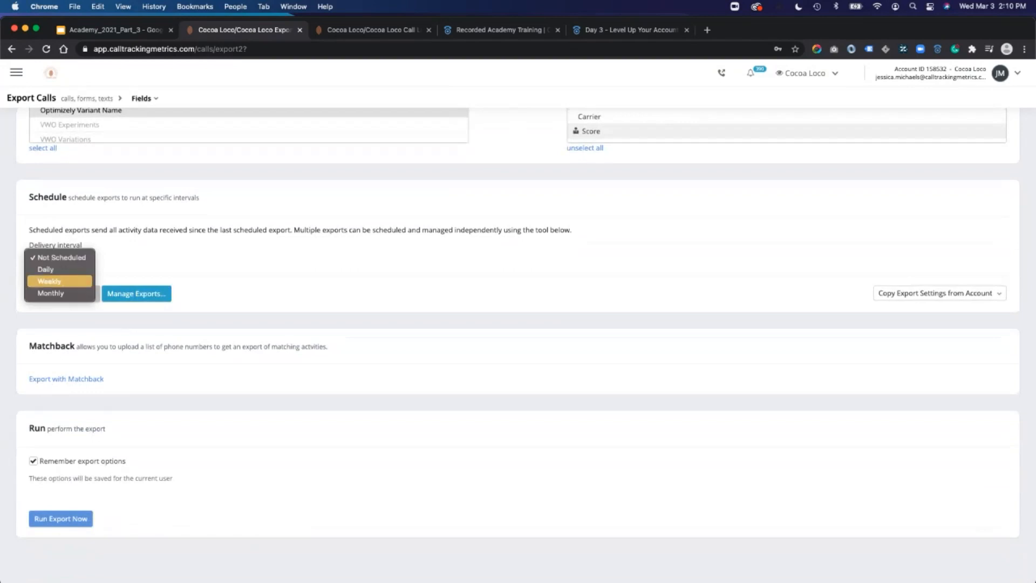
pyautogui.click(50, 281)
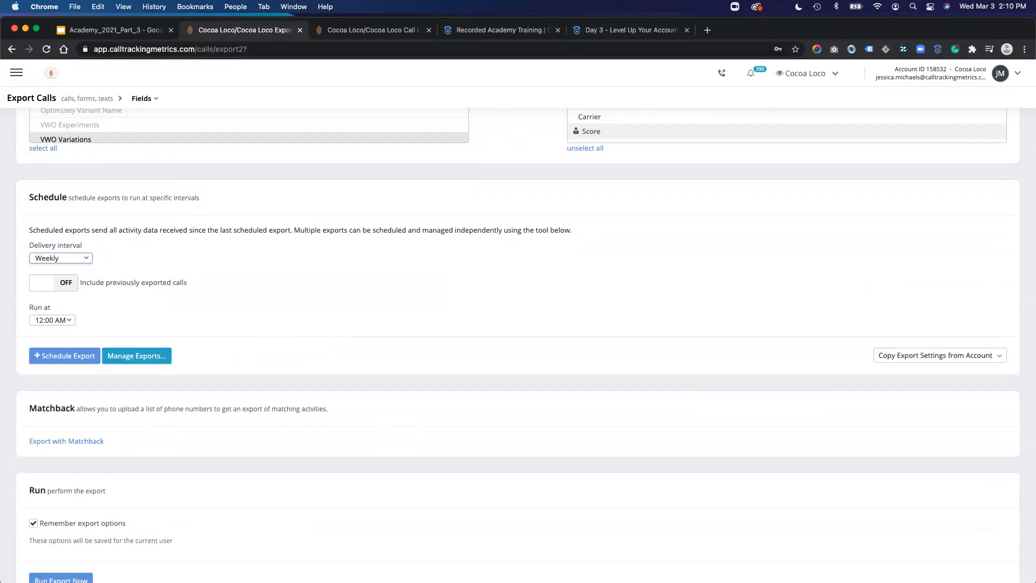
# Look over the matchback and run options and return to the Export Delivery settings
pyautogui.scroll(-3, 518, 345)
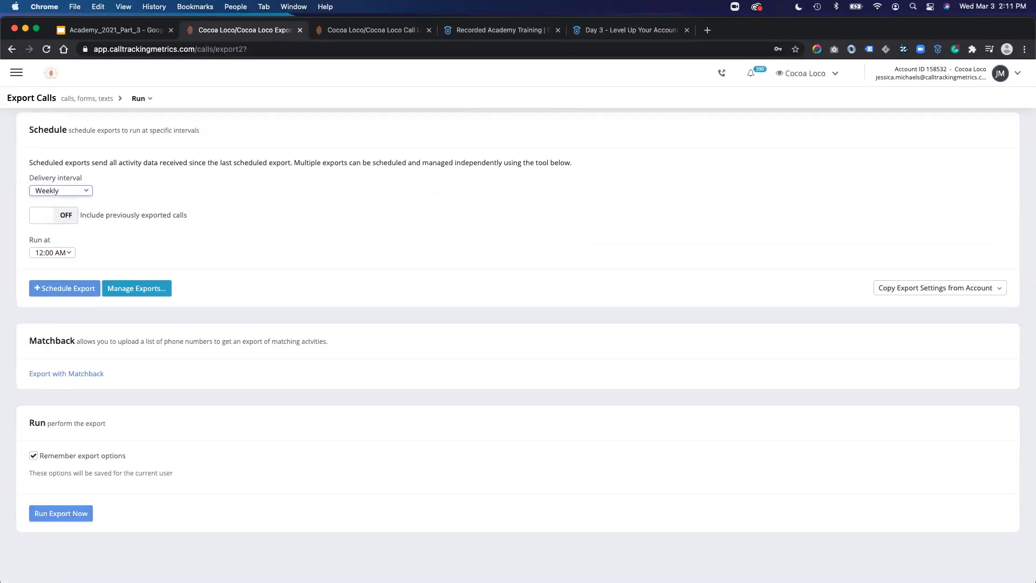
pyautogui.scroll(20, 518, 346)
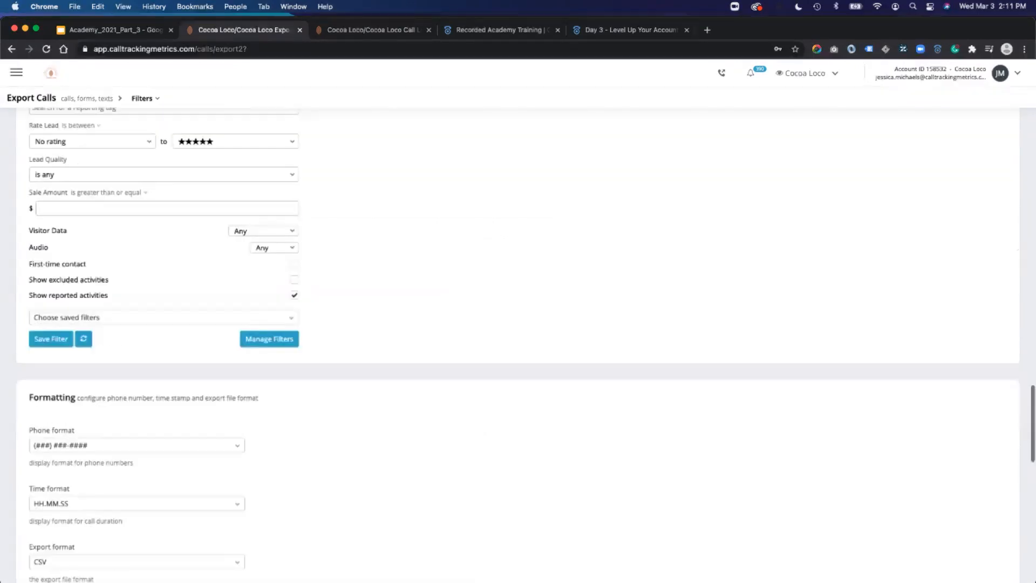
pyautogui.scroll(5, 518, 324)
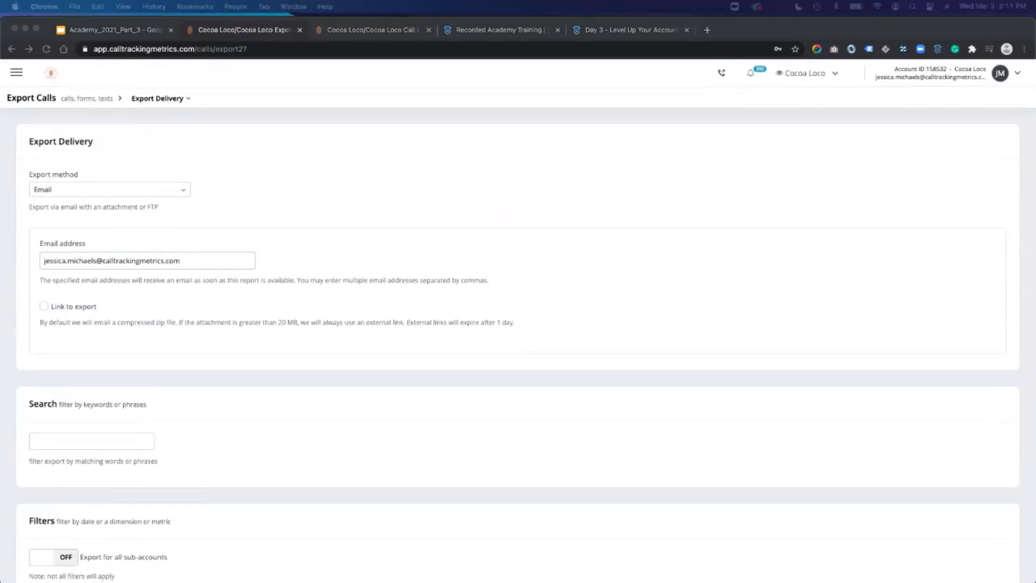
# Show the Scoring slide in the Google Slides presentation and return to the call log in CallTrackingMetrics
pyautogui.click(114, 30)
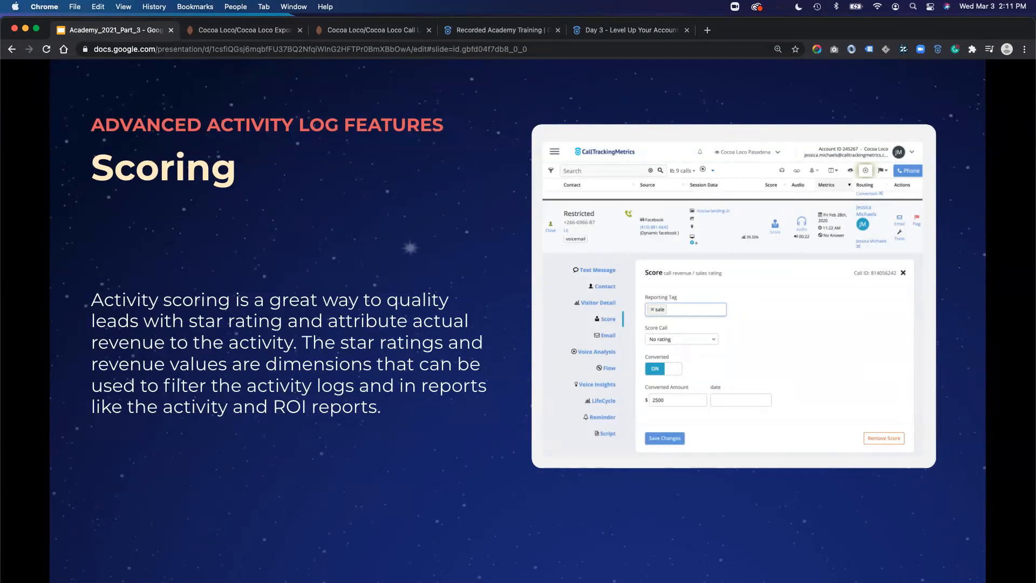
pyautogui.hotkey('ctrl', 'Tab')
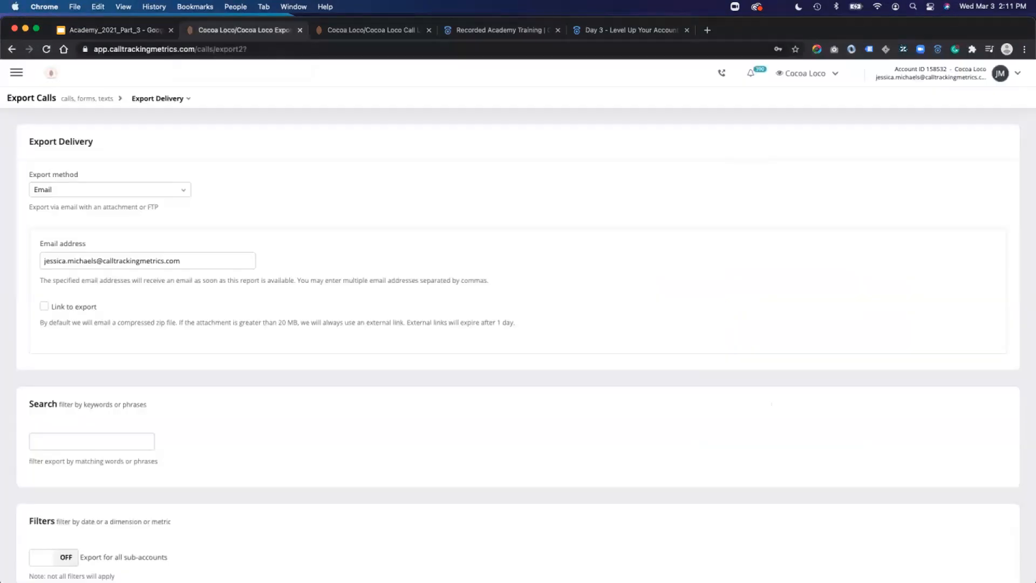
pyautogui.press('super+[')
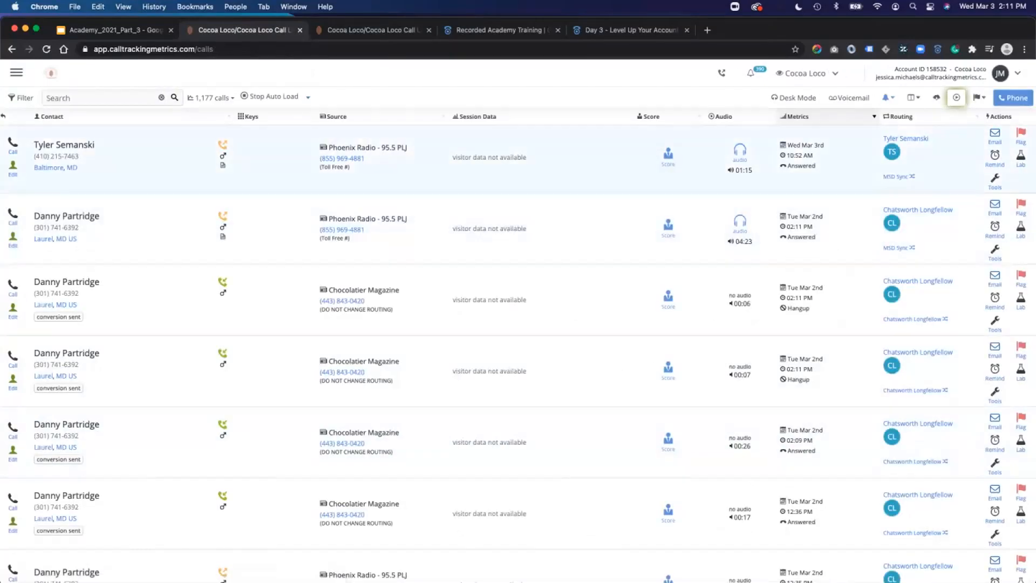
# Open the score details of the unscored Phoenix Radio call from Mon Feb 15th, 02:15 PM and view the Reporting Tag choices
pyautogui.scroll(-5, 518, 324)
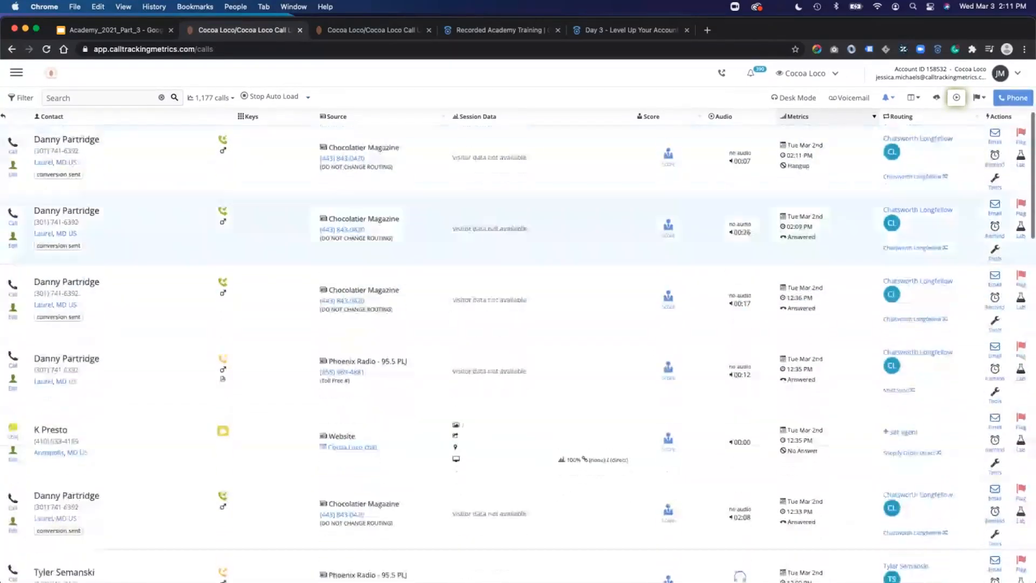
pyautogui.scroll(-15, 518, 324)
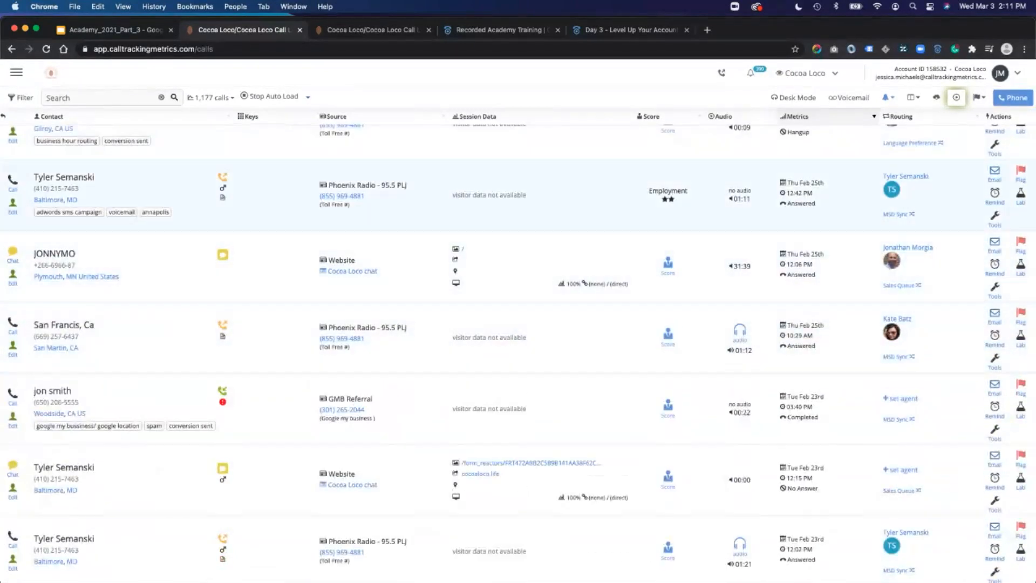
pyautogui.scroll(-4, 518, 324)
pyautogui.scroll(-5, 518, 324)
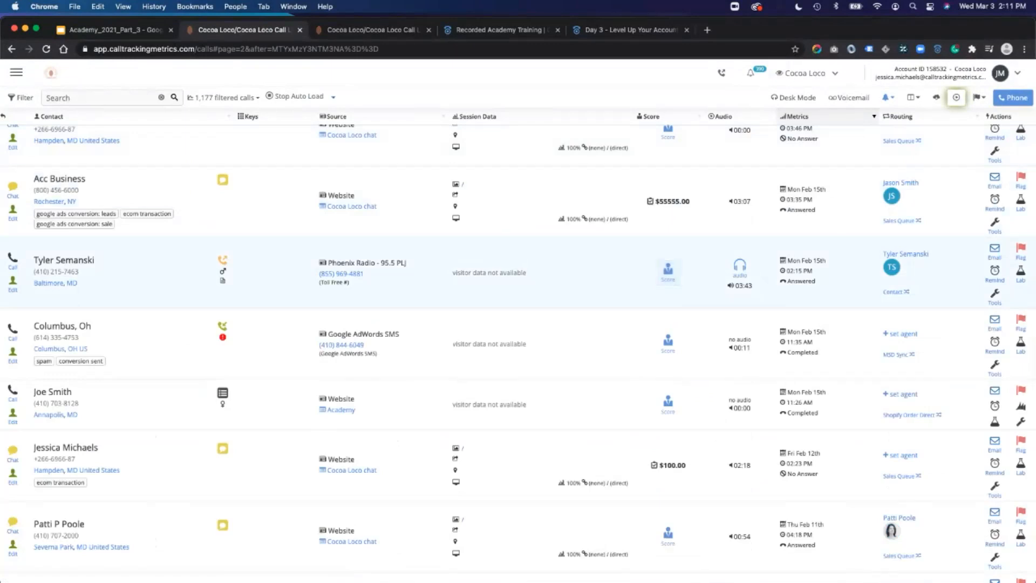
pyautogui.click(668, 270)
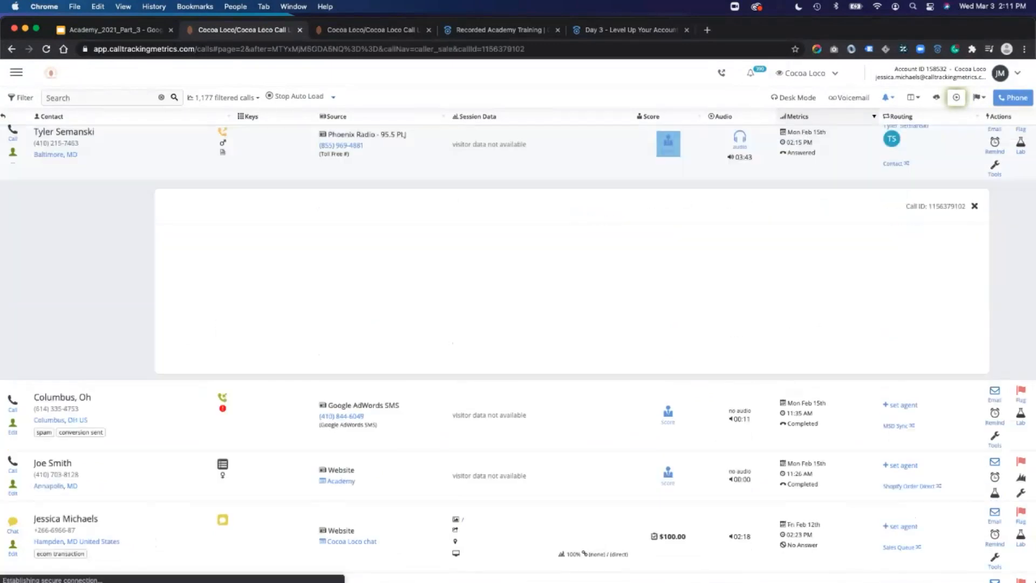
pyautogui.click(220, 253)
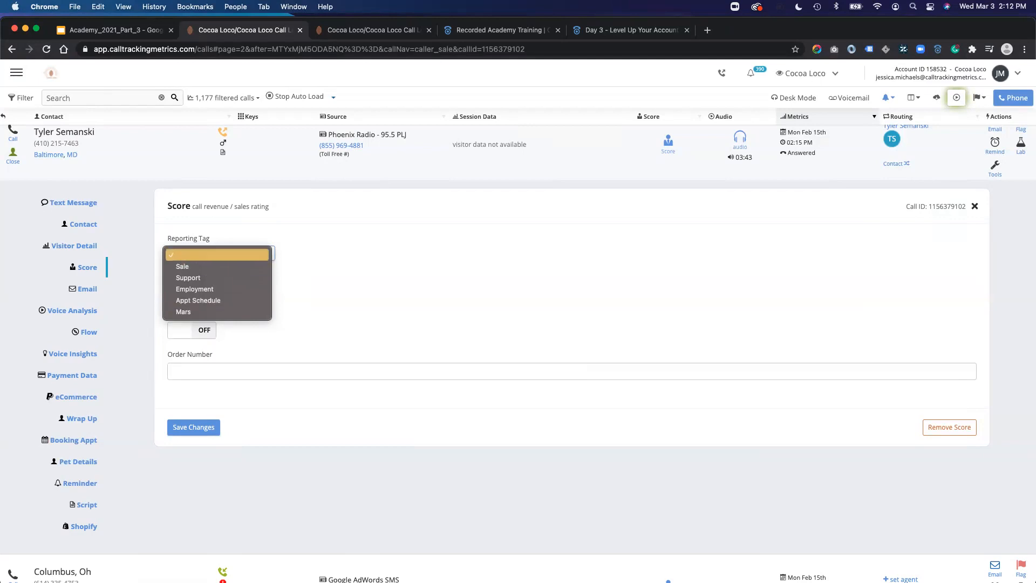
pyautogui.press('Return')
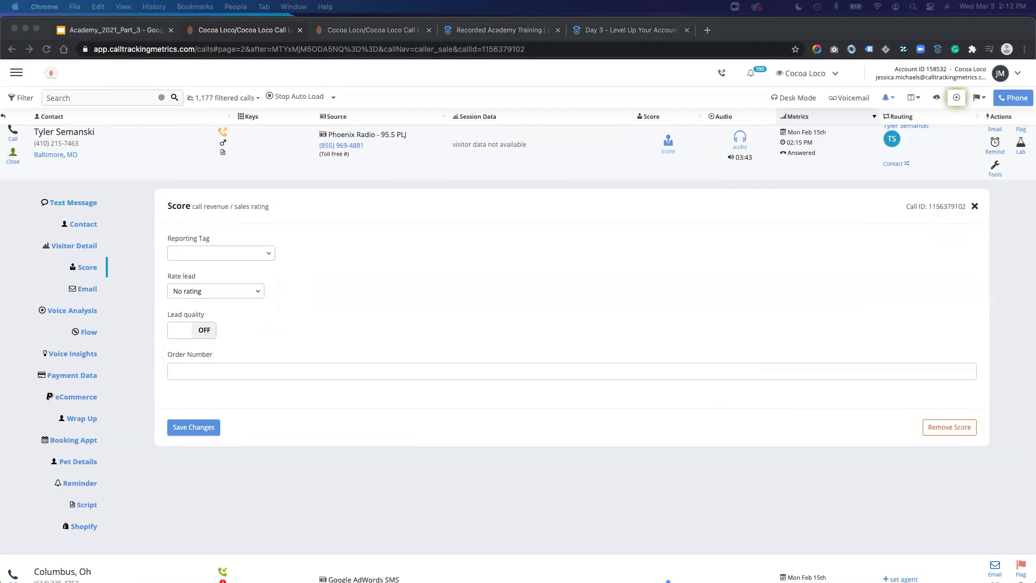
# Show the Customizing the Score slide in Google Slides and open the Scoring report settings in CallTrackingMetrics
pyautogui.press('super+1')
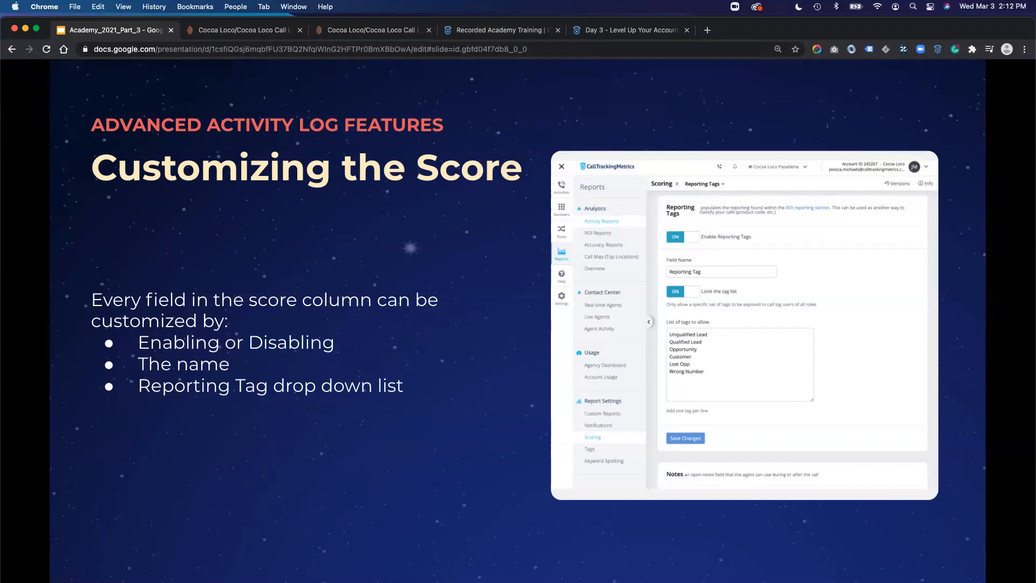
pyautogui.hotkey('ctrl', 'Tab')
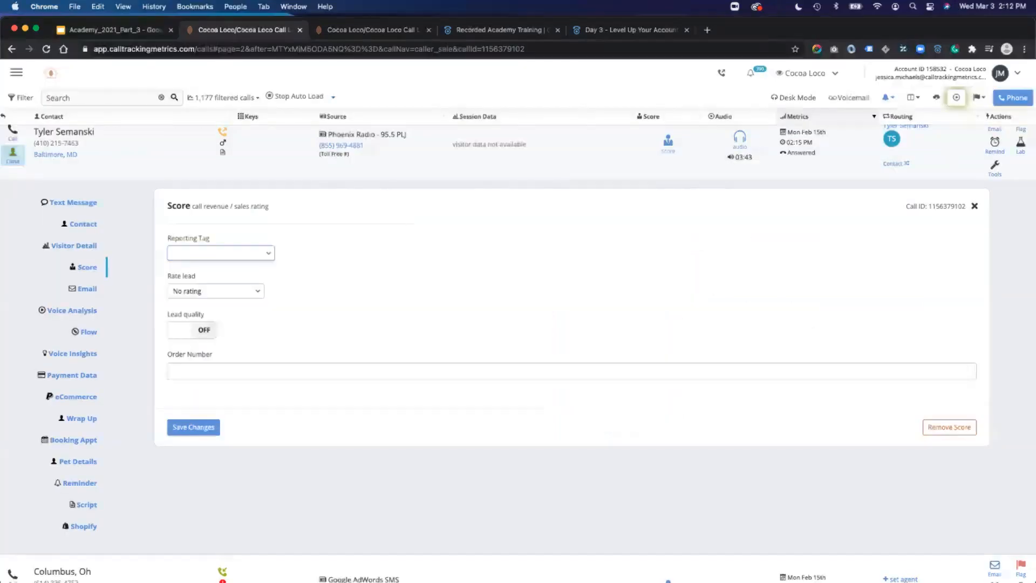
pyautogui.click(16, 72)
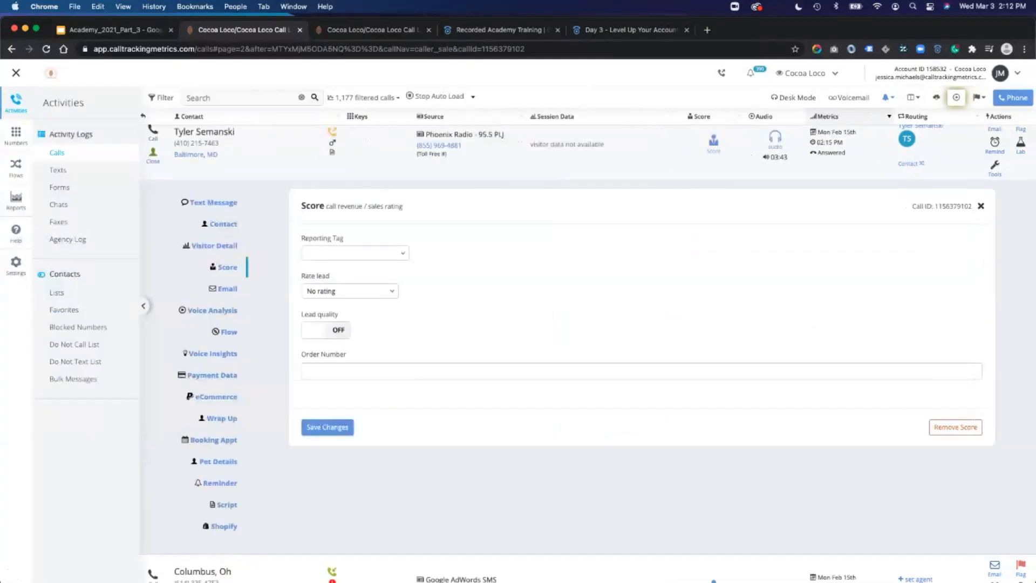
pyautogui.click(16, 198)
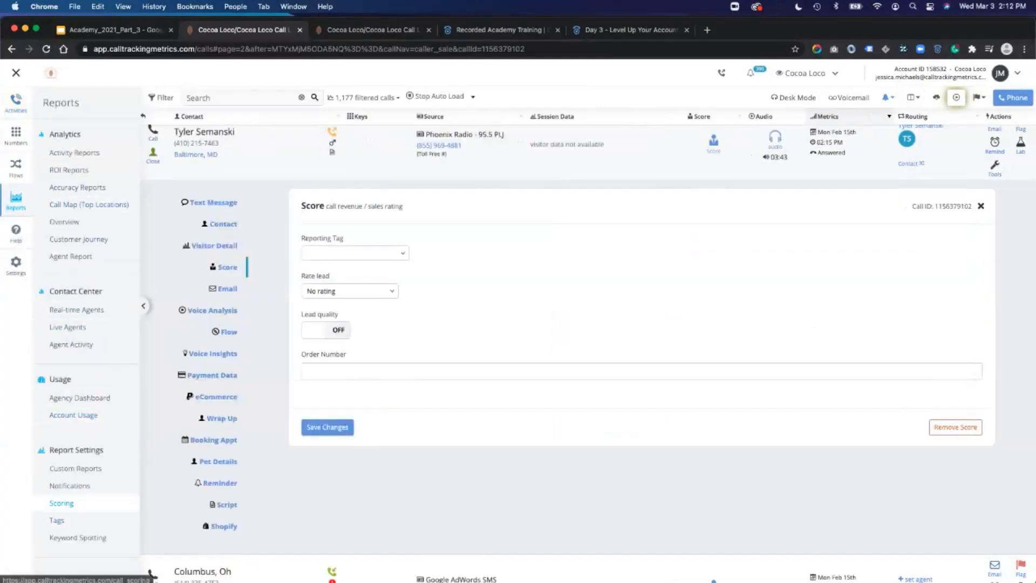
pyautogui.click(62, 503)
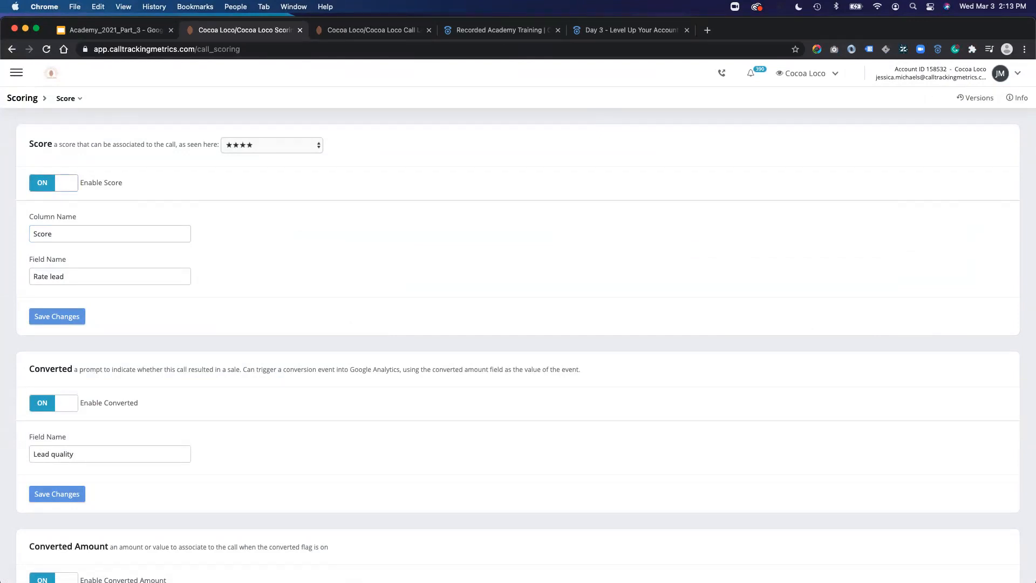
# Try switching off the Converted field in the scoring settings
pyautogui.scroll(-3, 519, 345)
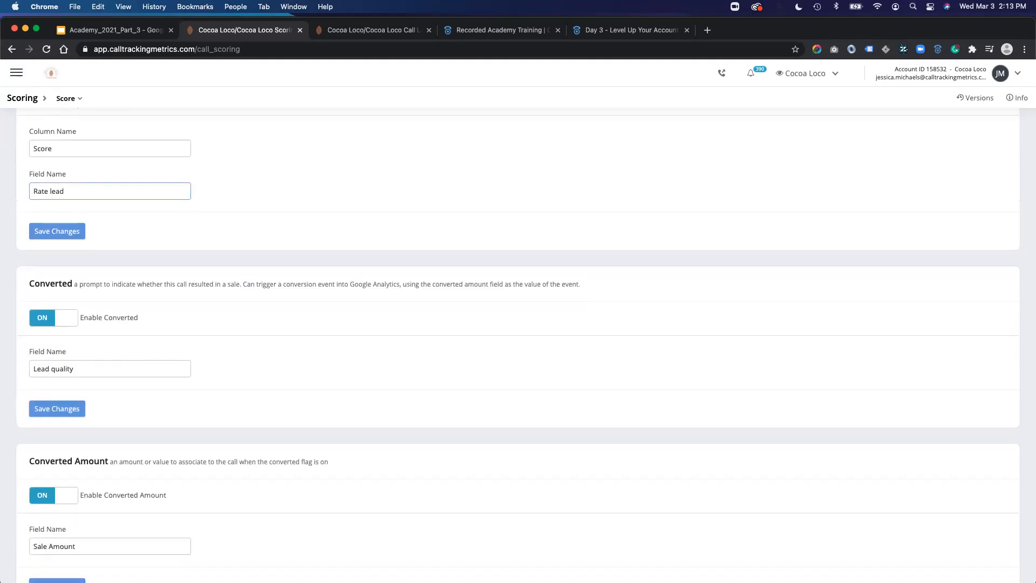
pyautogui.scroll(-3, 518, 345)
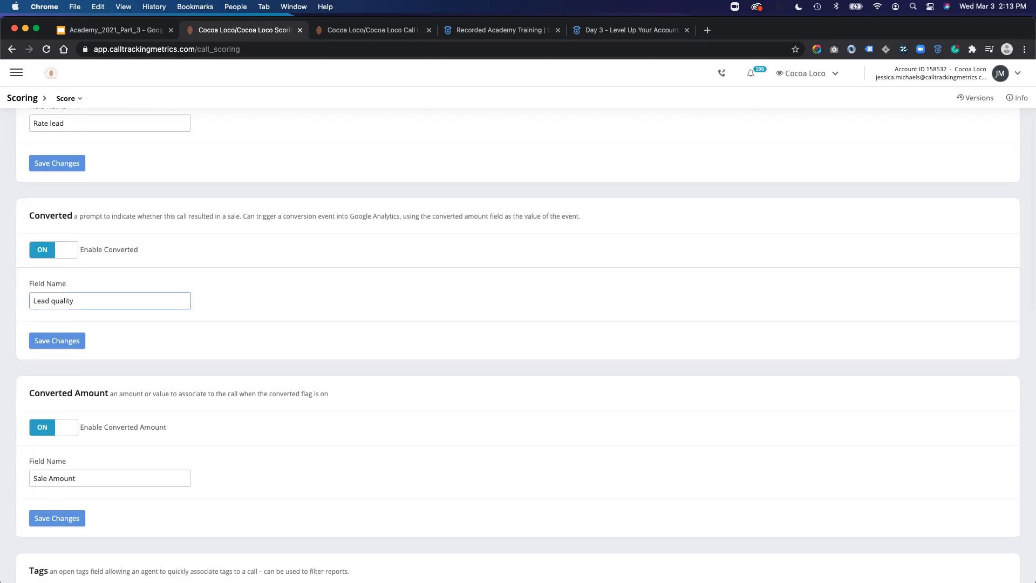
pyautogui.click(33, 300)
pyautogui.click(53, 249)
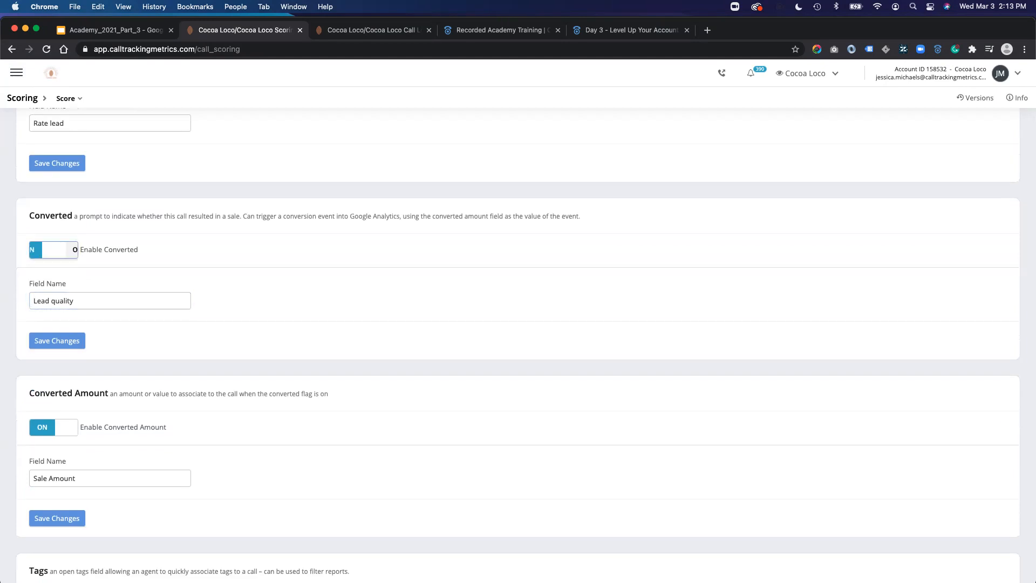
# Switch the tag list limit for Reporting Tags off and back on
pyautogui.scroll(-5, 518, 346)
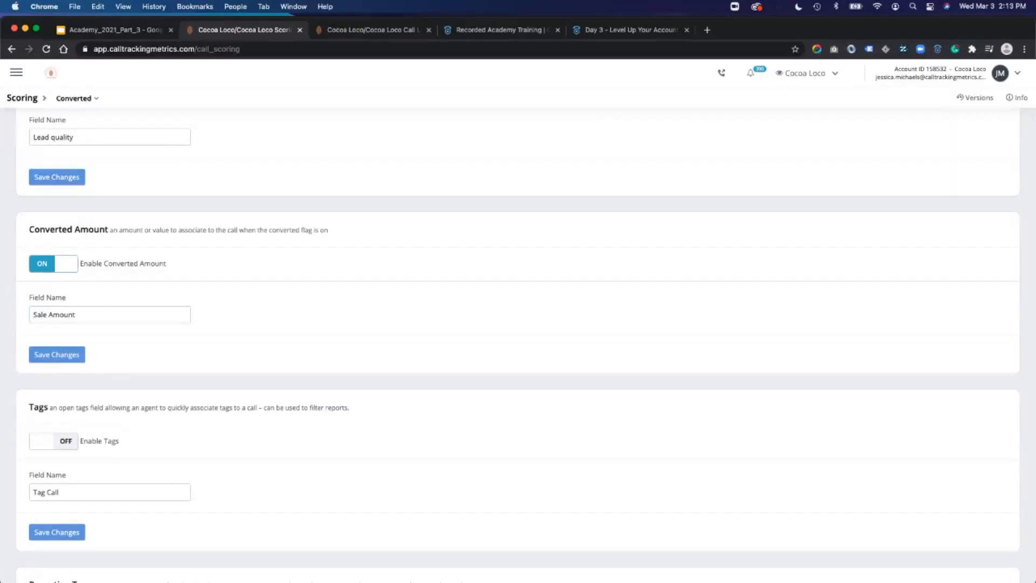
pyautogui.scroll(-4, 518, 345)
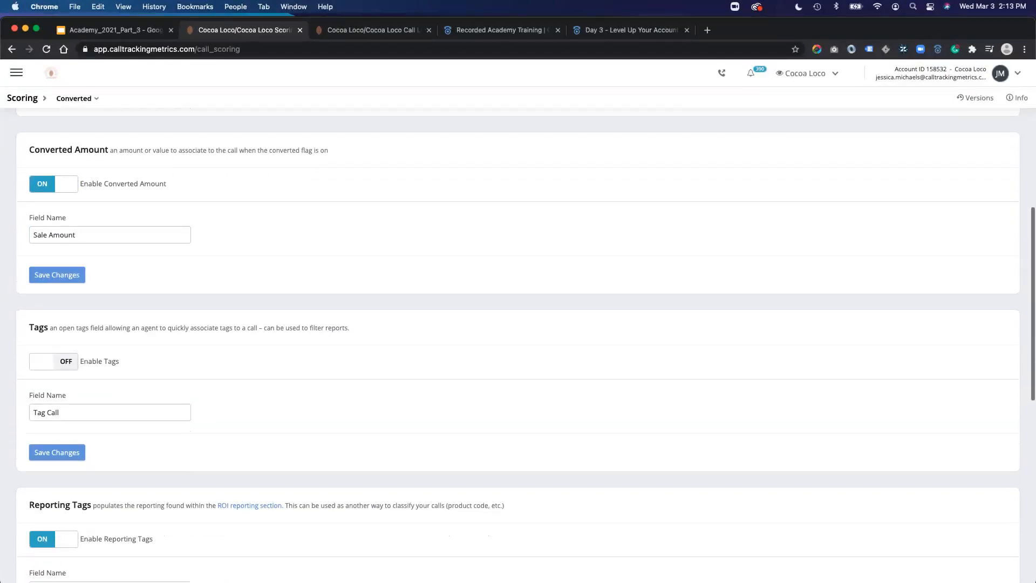
pyautogui.scroll(-8, 519, 346)
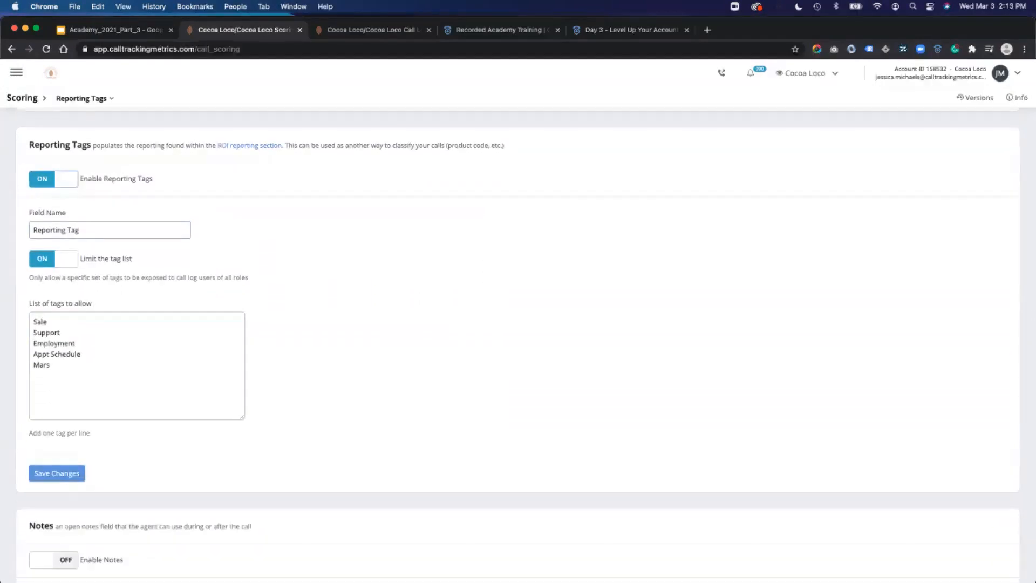
pyautogui.scroll(-1, 519, 345)
pyautogui.scroll(-1, 519, 345)
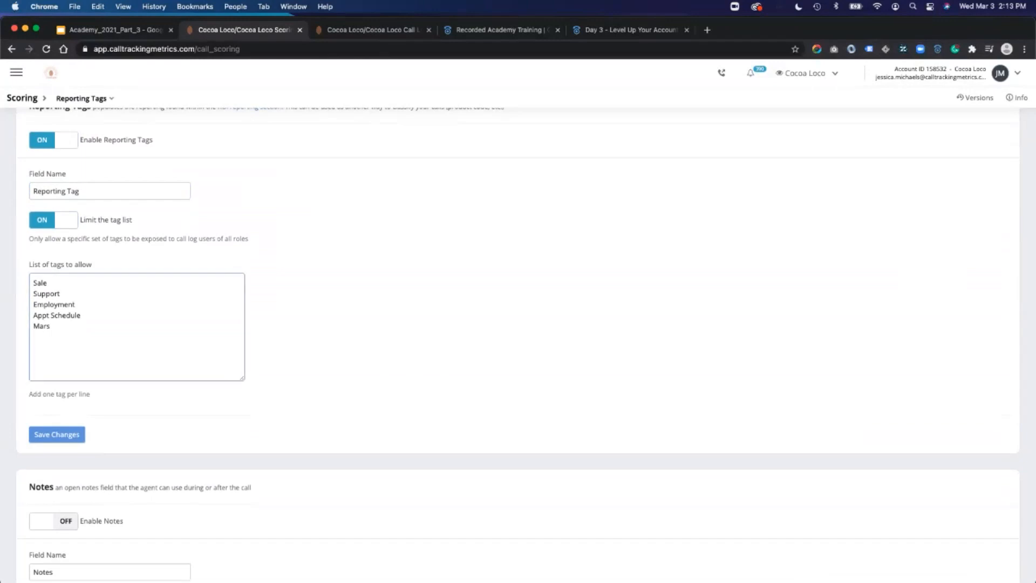
pyautogui.click(54, 220)
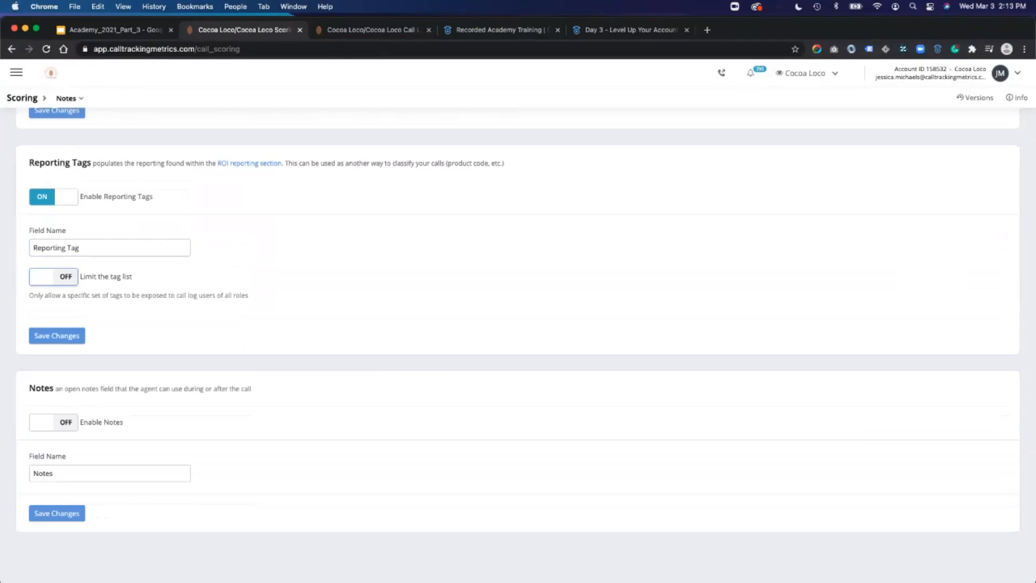
pyautogui.click(53, 276)
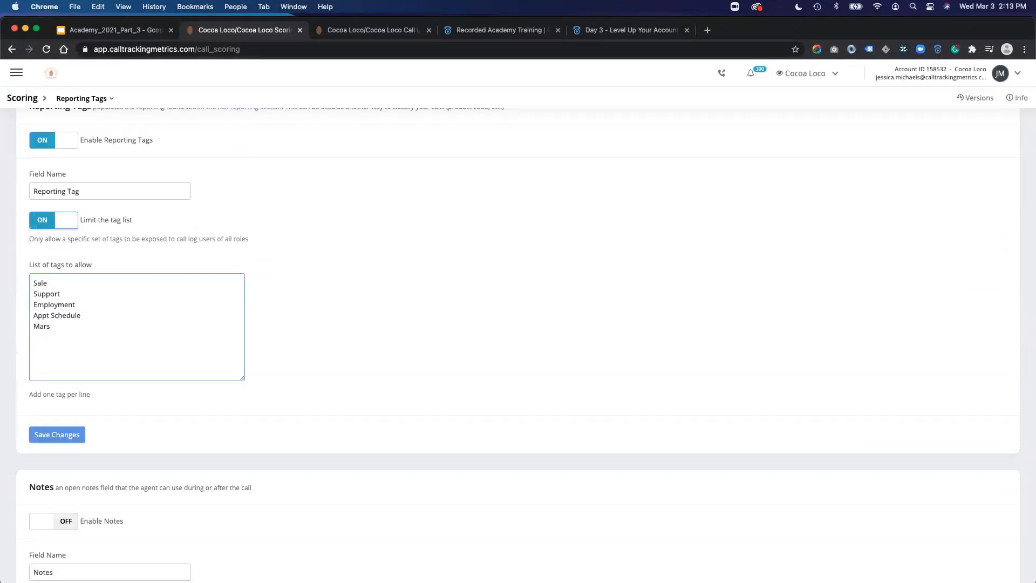
# Set the score column's name to Quality, save the change and return to the call log
pyautogui.scroll(-1, 518, 351)
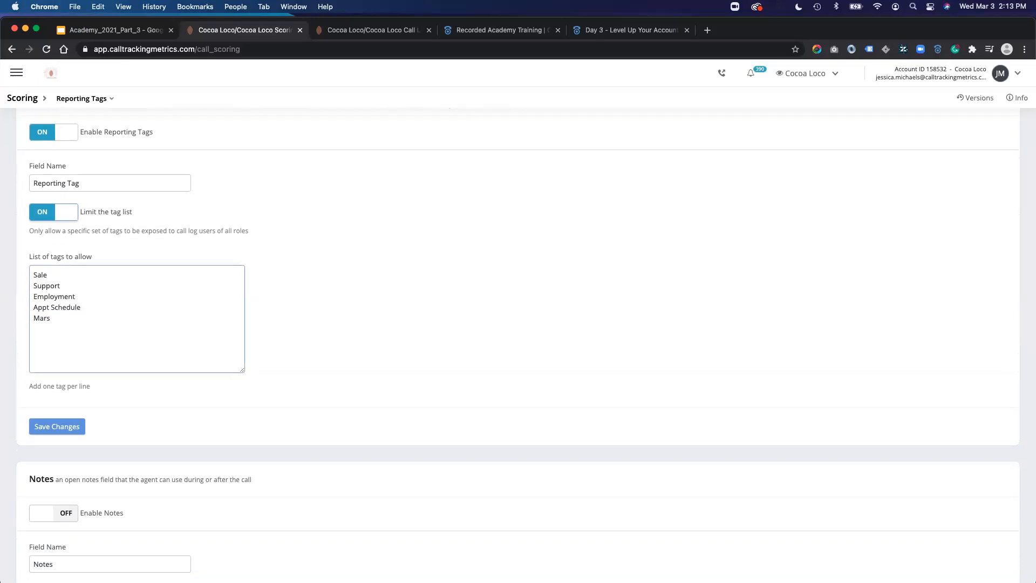
pyautogui.scroll(-2, 518, 346)
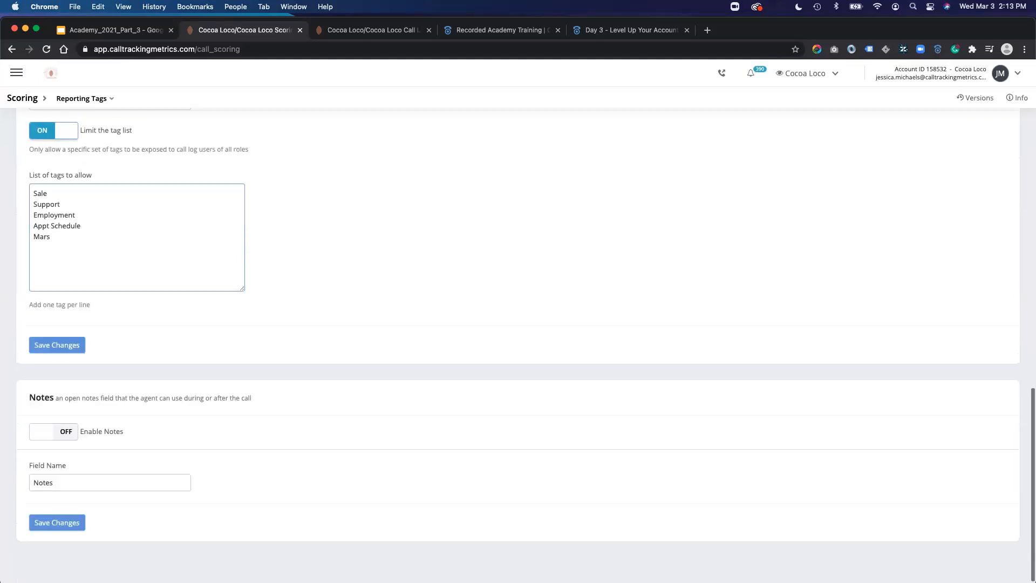
pyautogui.scroll(3, 518, 345)
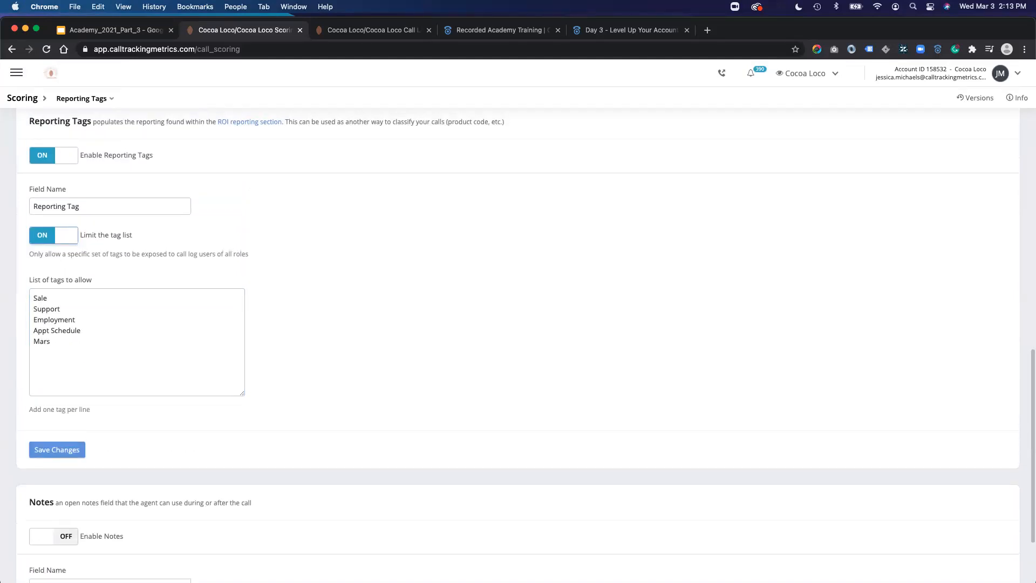
pyautogui.scroll(15, 519, 345)
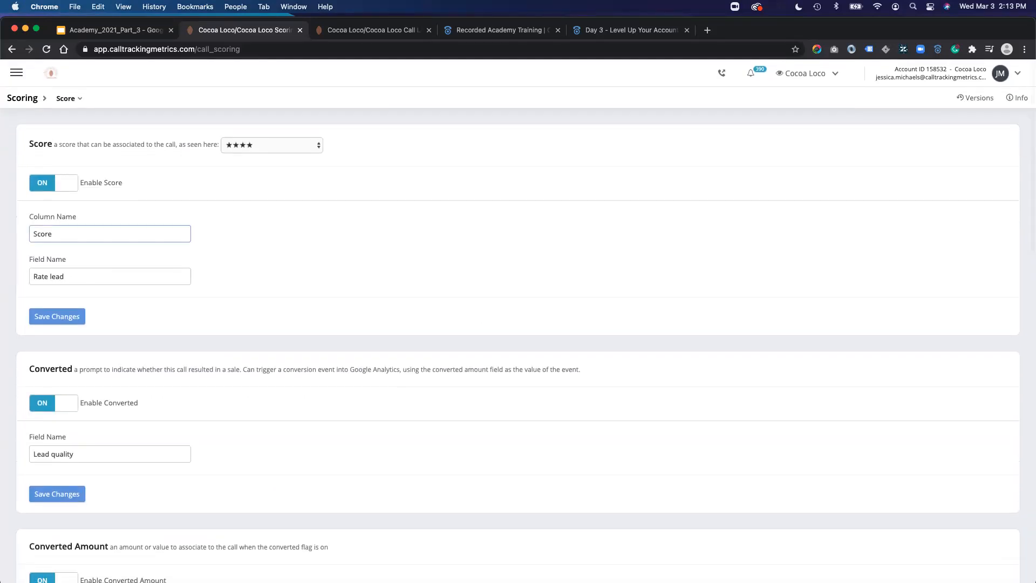
pyautogui.doubleClick(42, 234)
pyautogui.write('W')
pyautogui.press('BackSpace')
pyautogui.write('Quality')
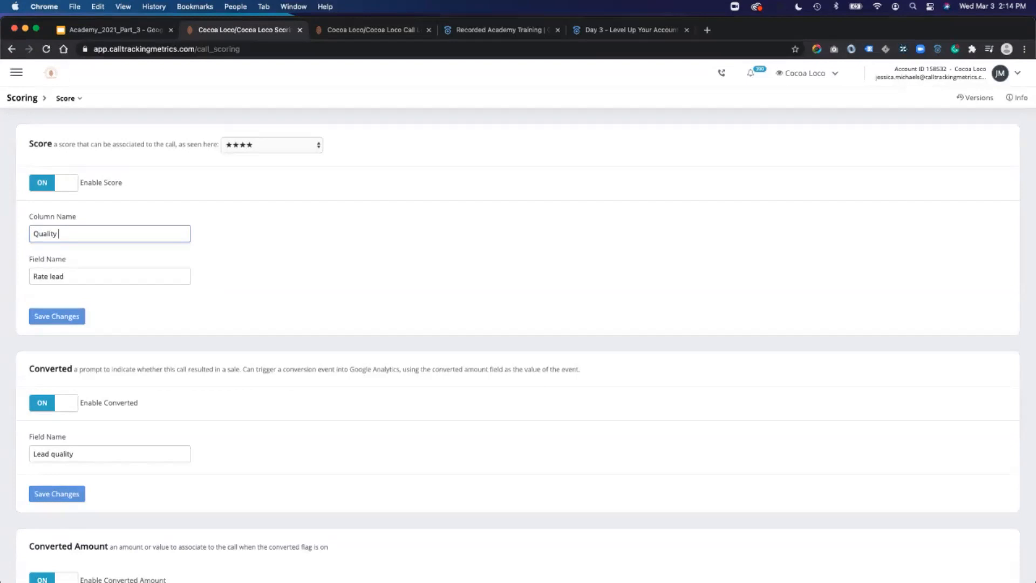
pyautogui.click(57, 316)
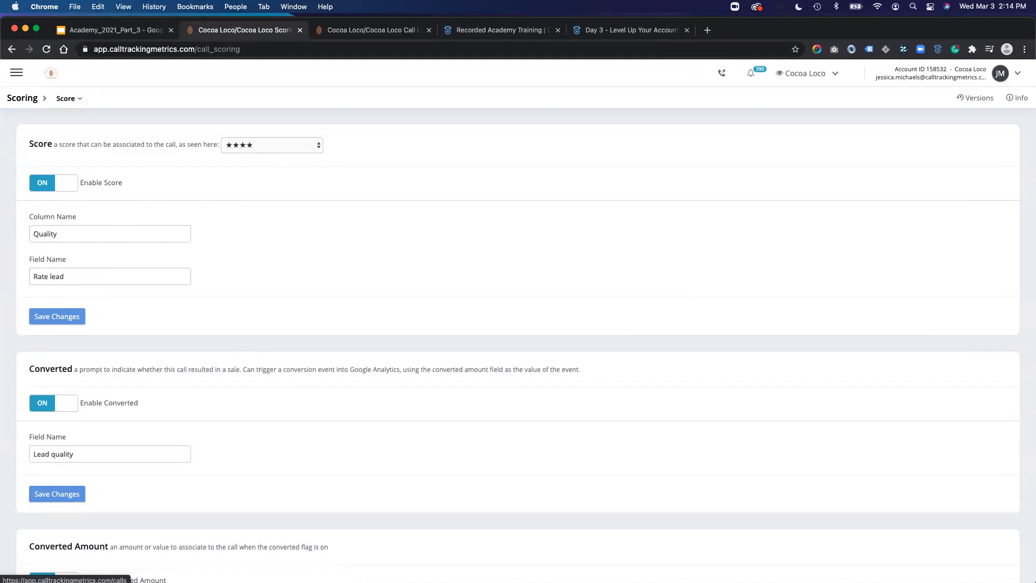
pyautogui.click(51, 73)
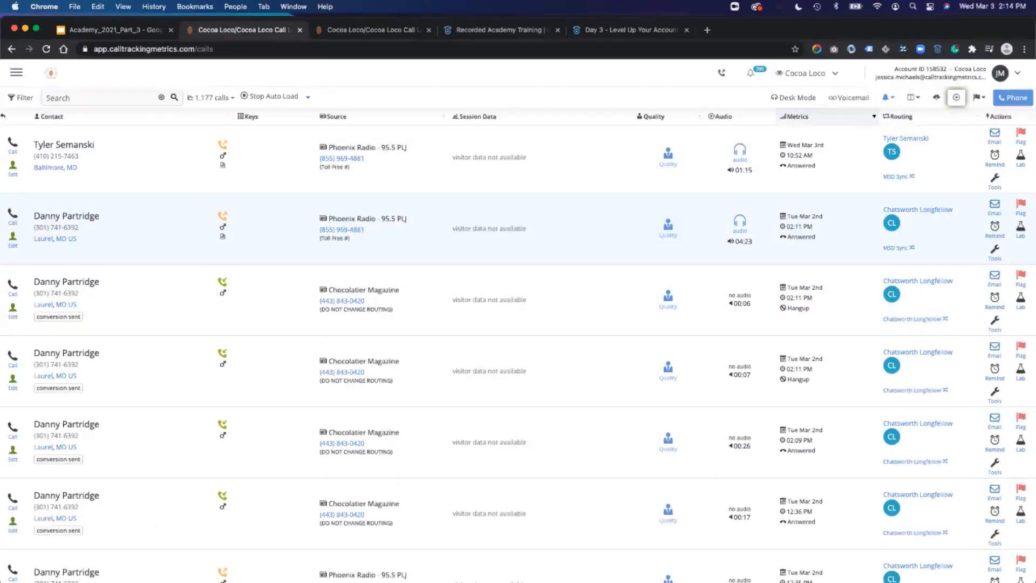
# Switch to the Google Slides presentation, advance past Reporting Tags to the Softphone slide and play its video
pyautogui.click(115, 30)
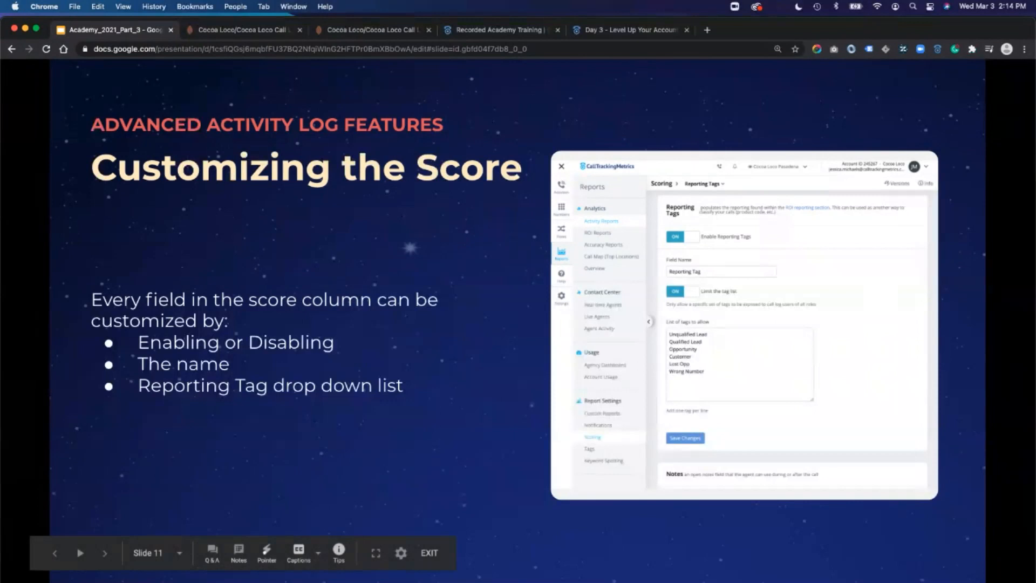
pyautogui.press('Right')
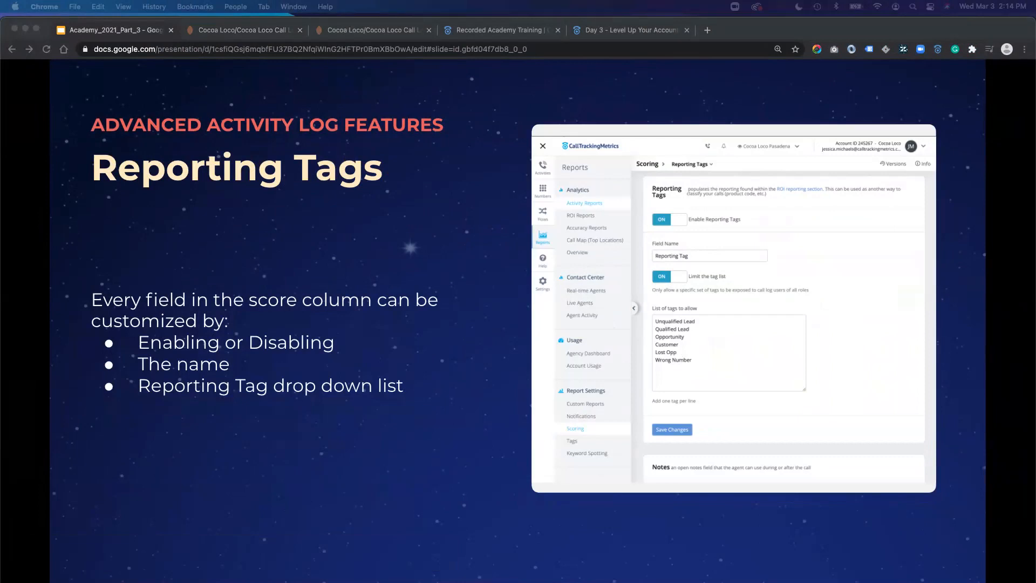
pyautogui.press('Right')
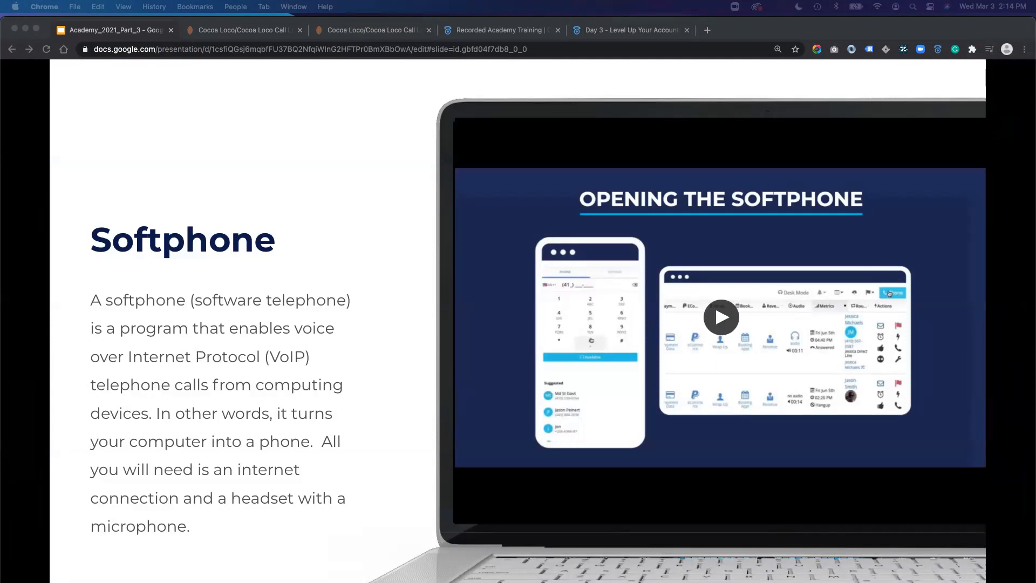
pyautogui.click(722, 317)
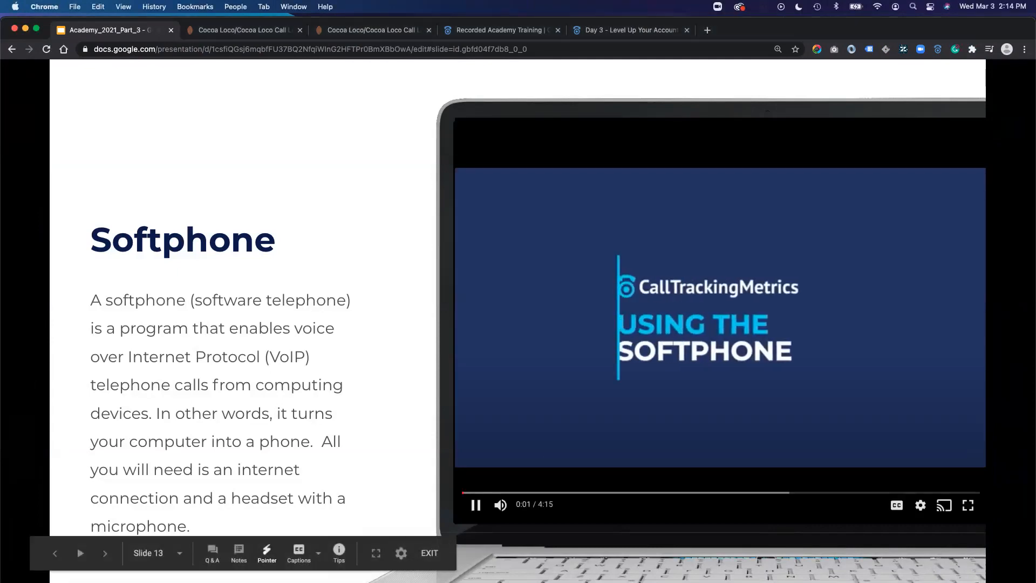
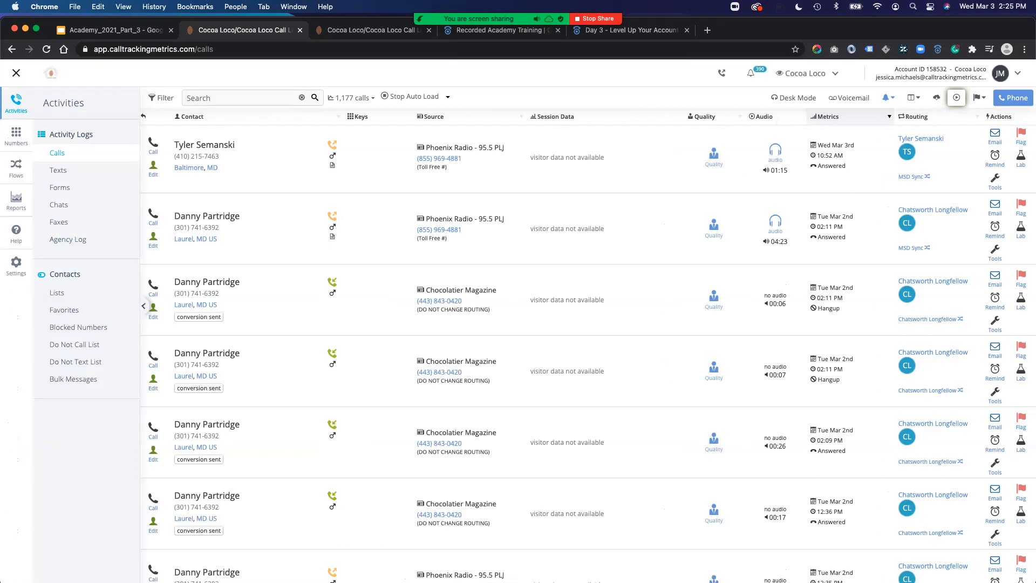
# Open Notifications from the report settings and start a new notification
pyautogui.moveTo(16, 199)
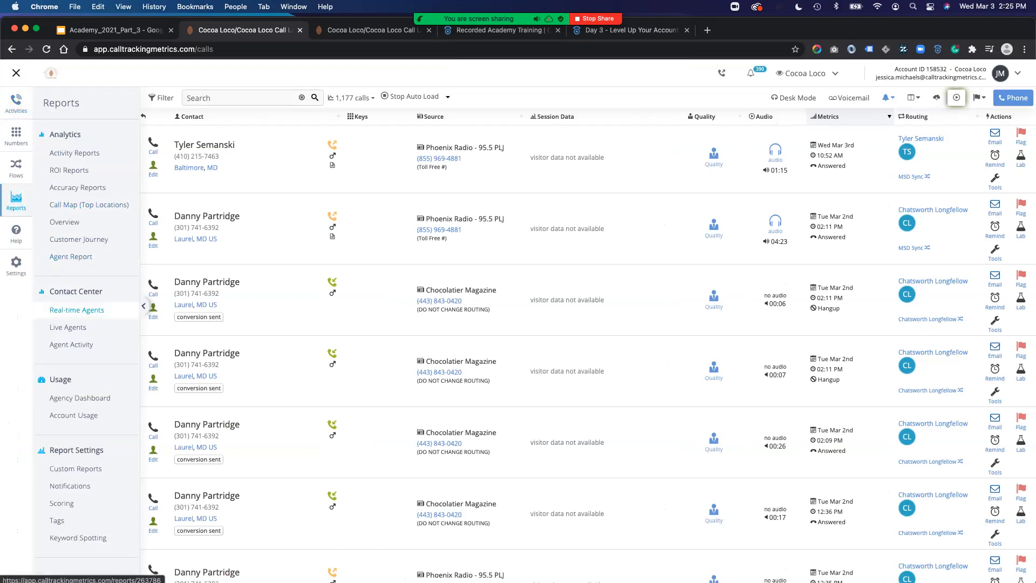
pyautogui.click(70, 486)
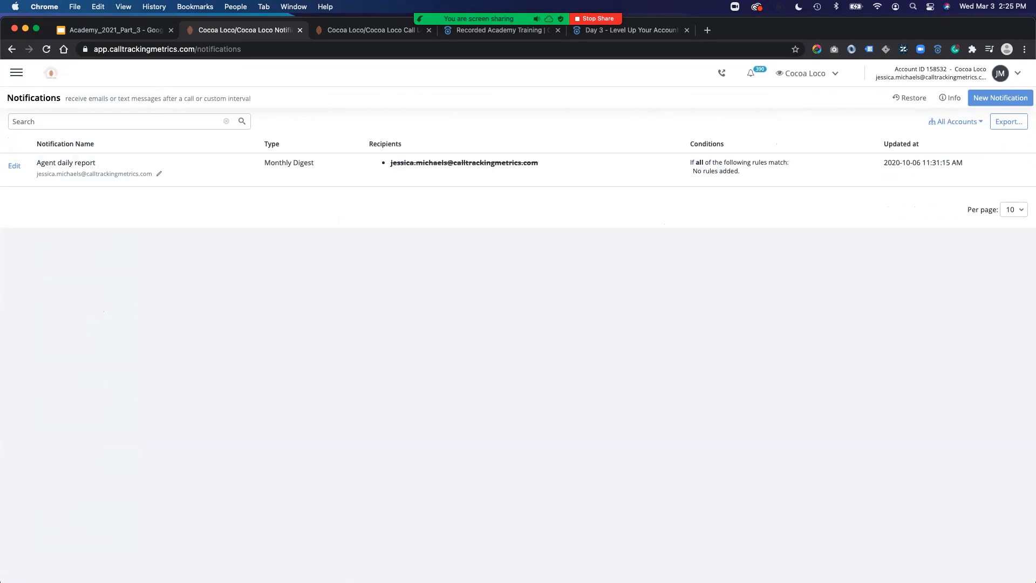
pyautogui.click(1001, 98)
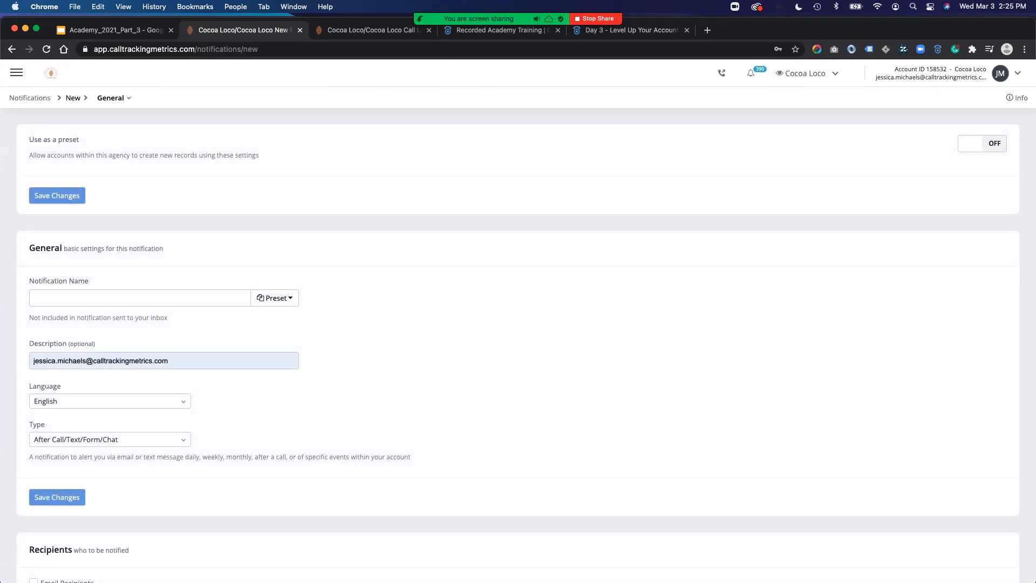
# Set the notification type to Hourly Digest of Calls/Texts/Forms/Chats and name the notification Daily Digest
pyautogui.scroll(-3, 519, 324)
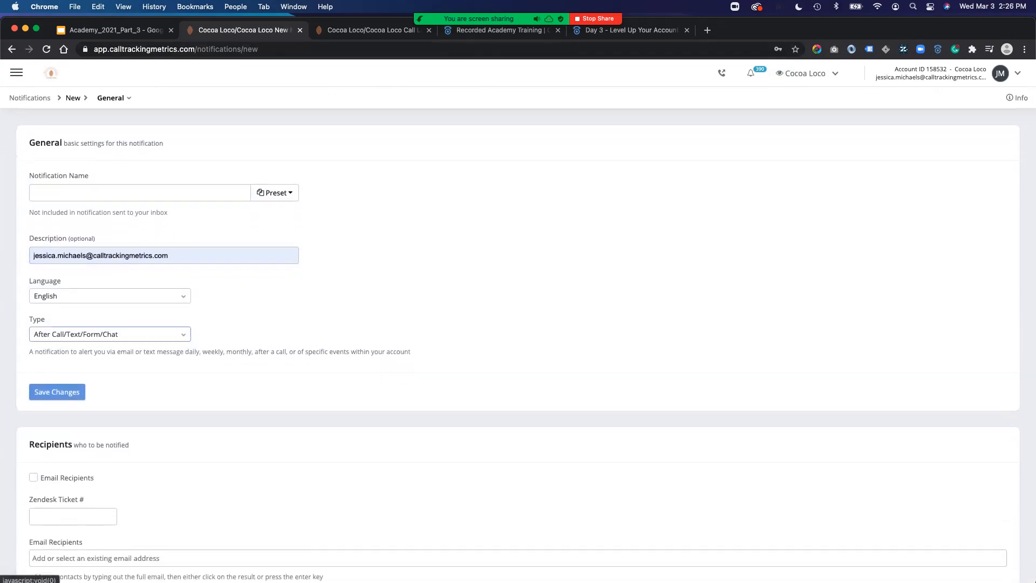
pyautogui.click(110, 335)
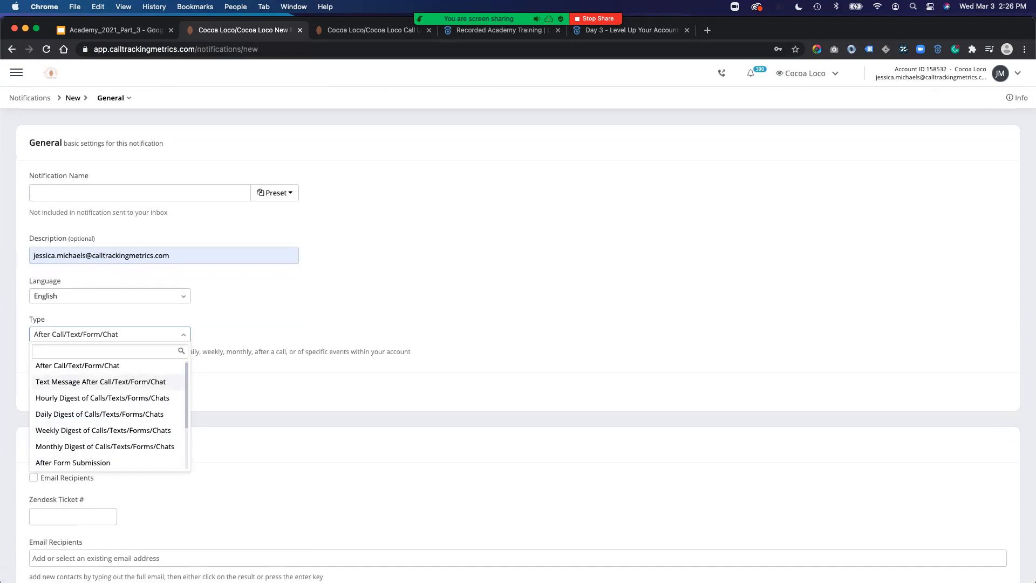
pyautogui.scroll(-2, 103, 387)
pyautogui.scroll(-1, 102, 388)
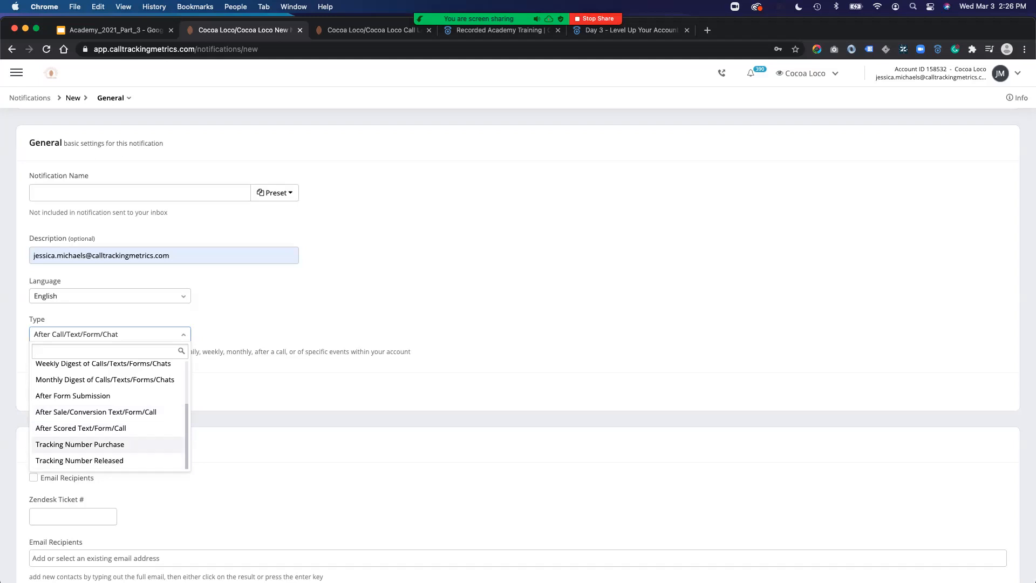
pyautogui.scroll(-1, 108, 436)
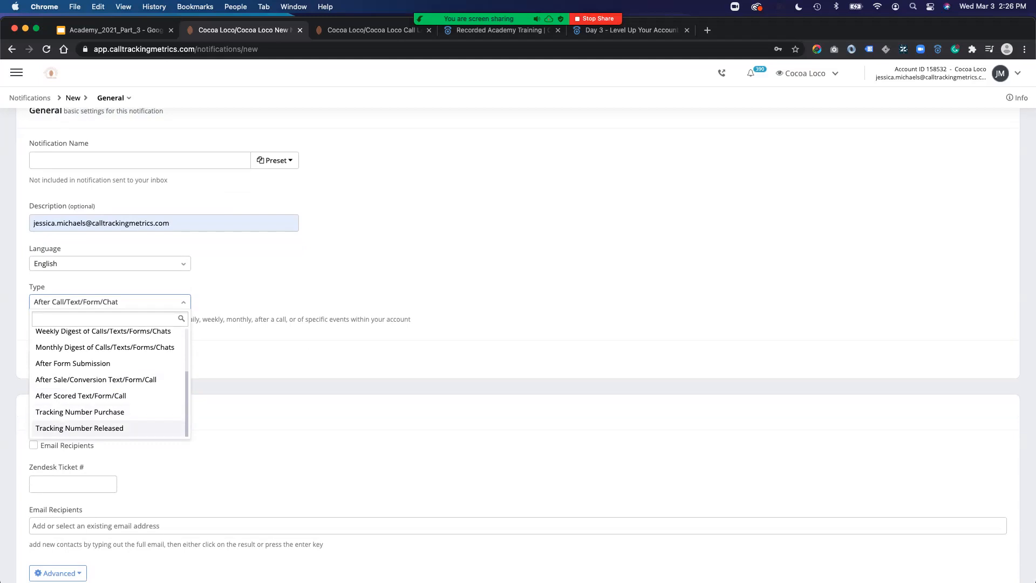
pyautogui.scroll(3, 108, 384)
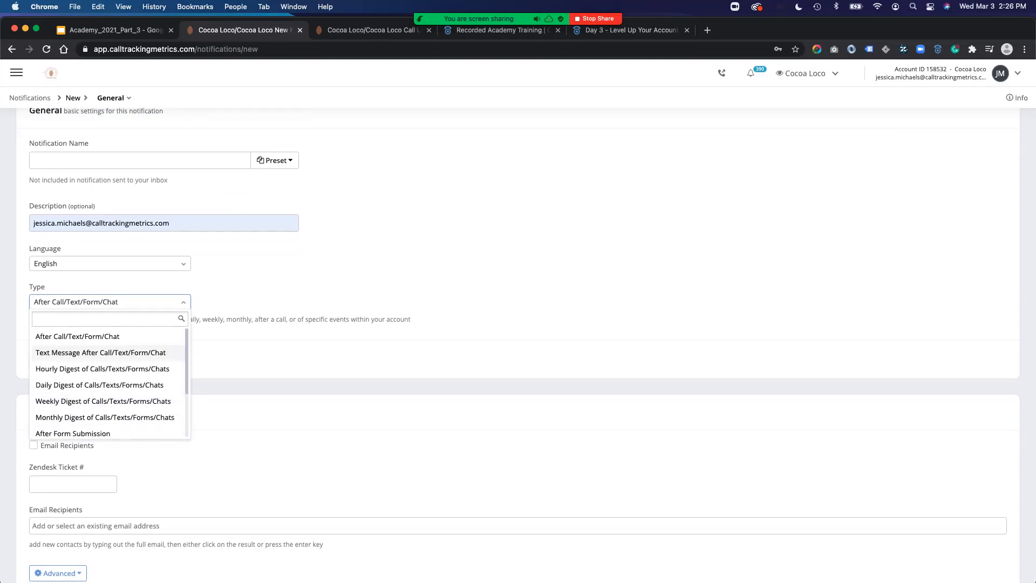
pyautogui.scroll(-1, 108, 353)
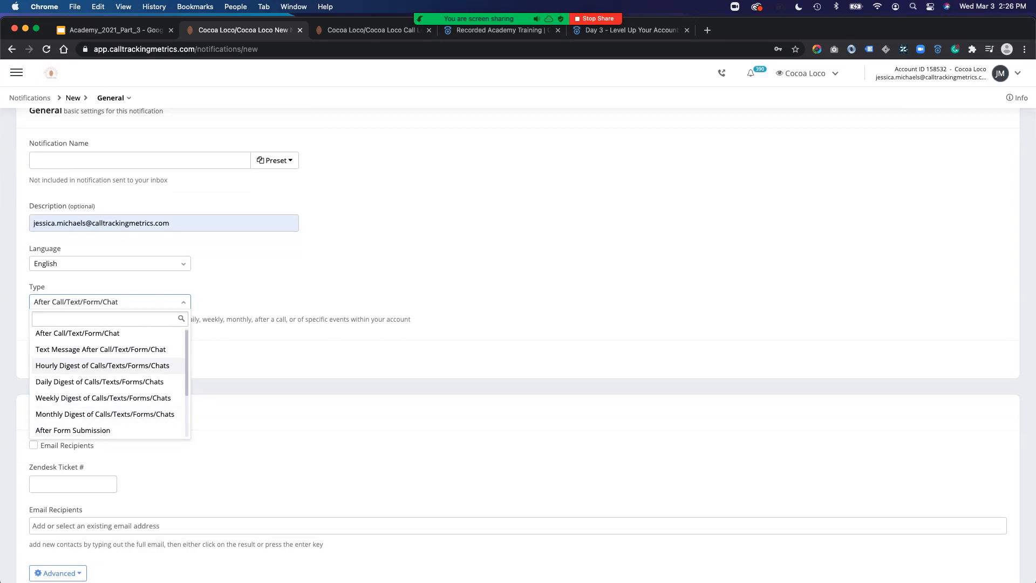
pyautogui.click(102, 365)
pyautogui.click(81, 160)
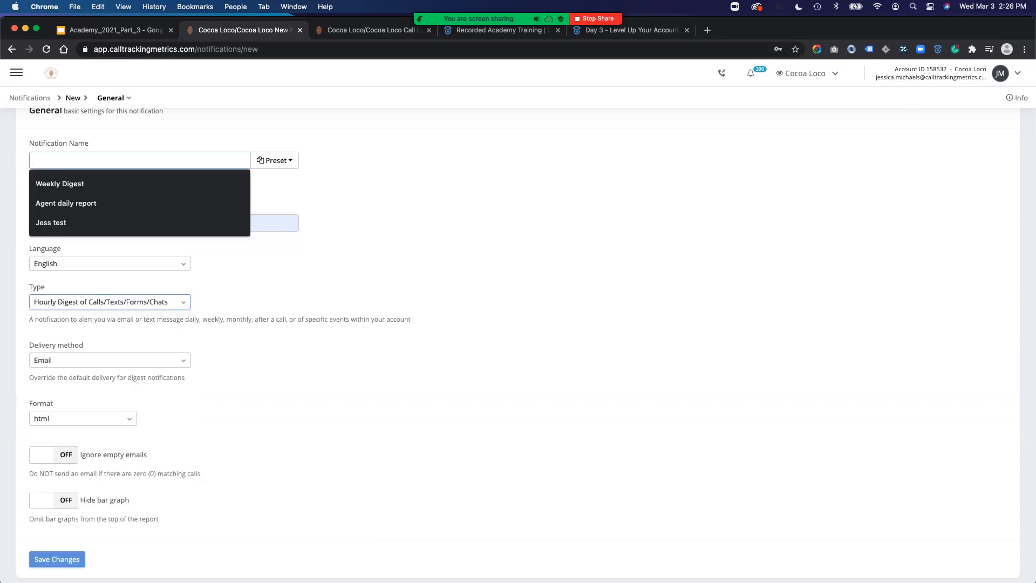
pyautogui.write('Daily Digest')
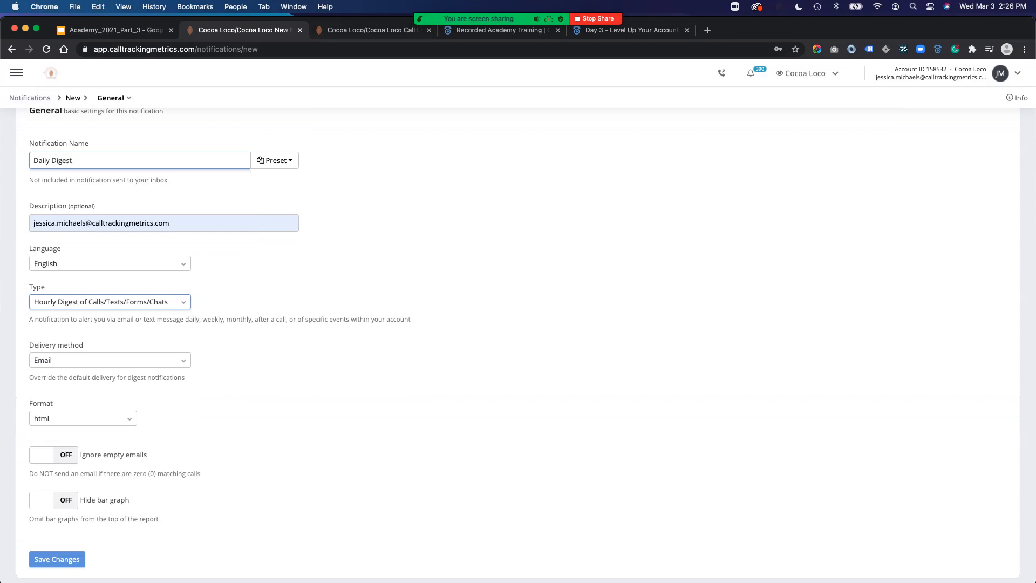
# Examine the Recipients, Email Data Fields and Filter sections of the new notification form
pyautogui.scroll(-3, 519, 343)
pyautogui.scroll(-10, 518, 346)
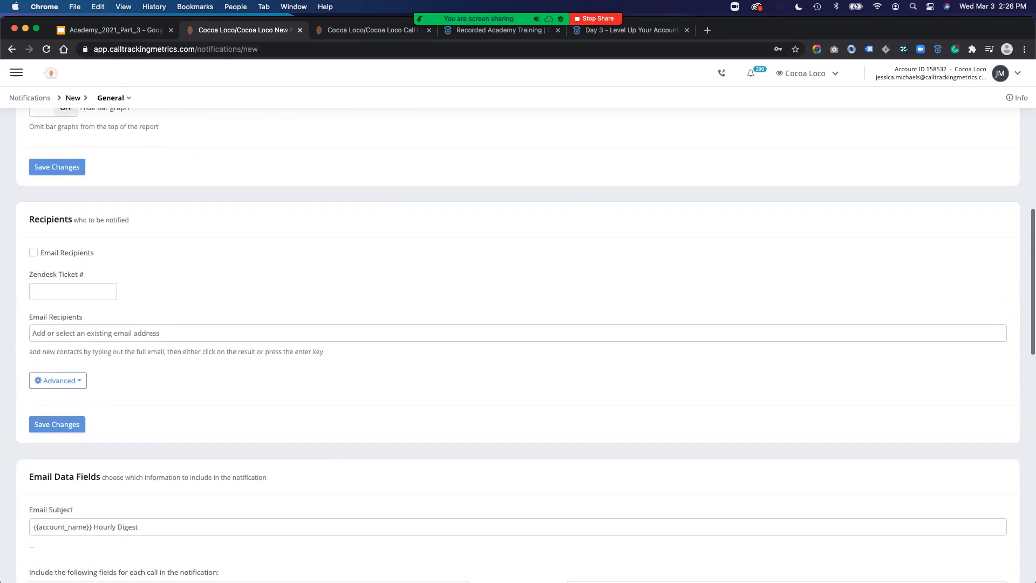
pyautogui.scroll(-7, 518, 345)
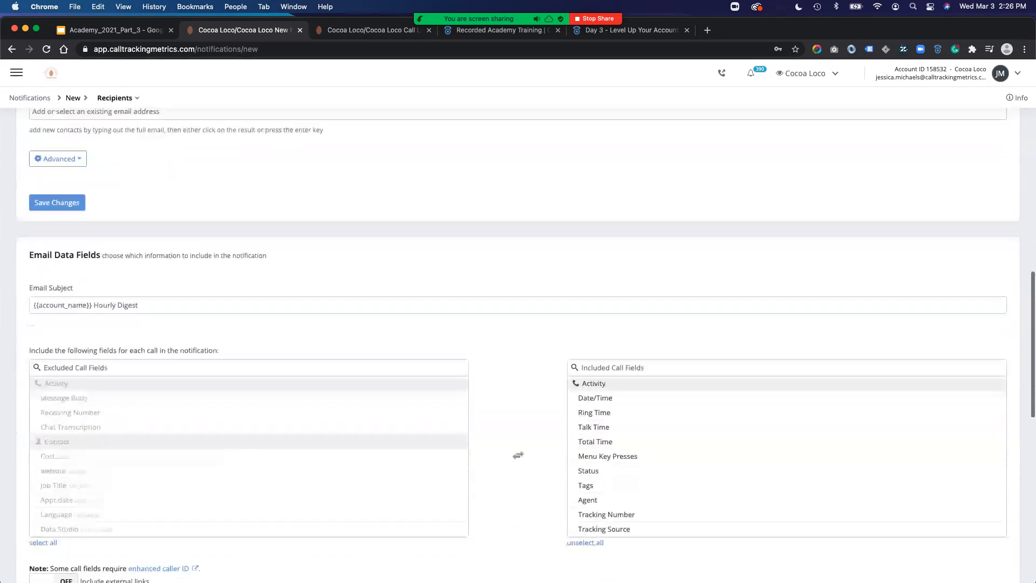
pyautogui.scroll(-3, 518, 346)
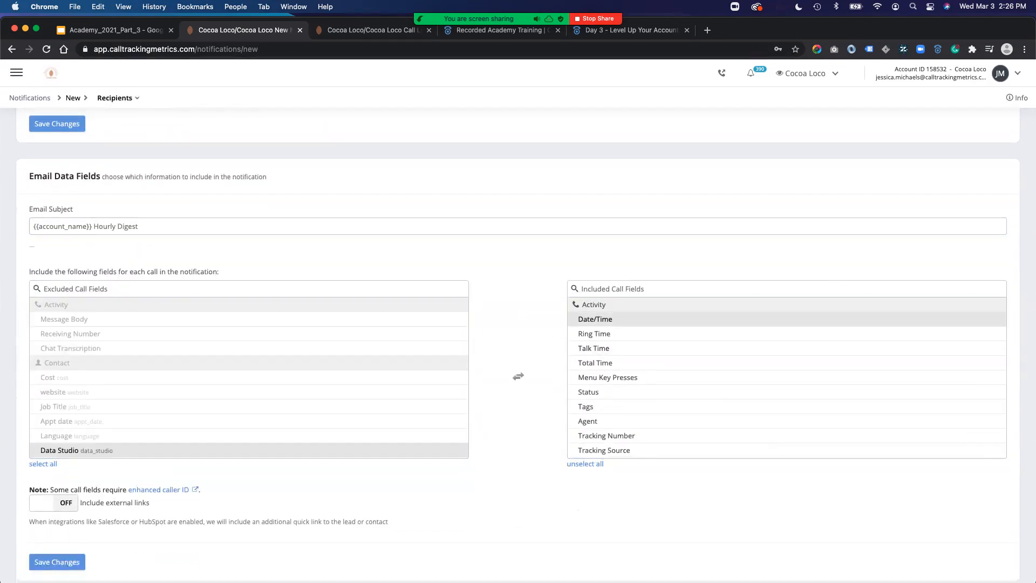
pyautogui.scroll(-3, 518, 345)
pyautogui.scroll(-2, 519, 345)
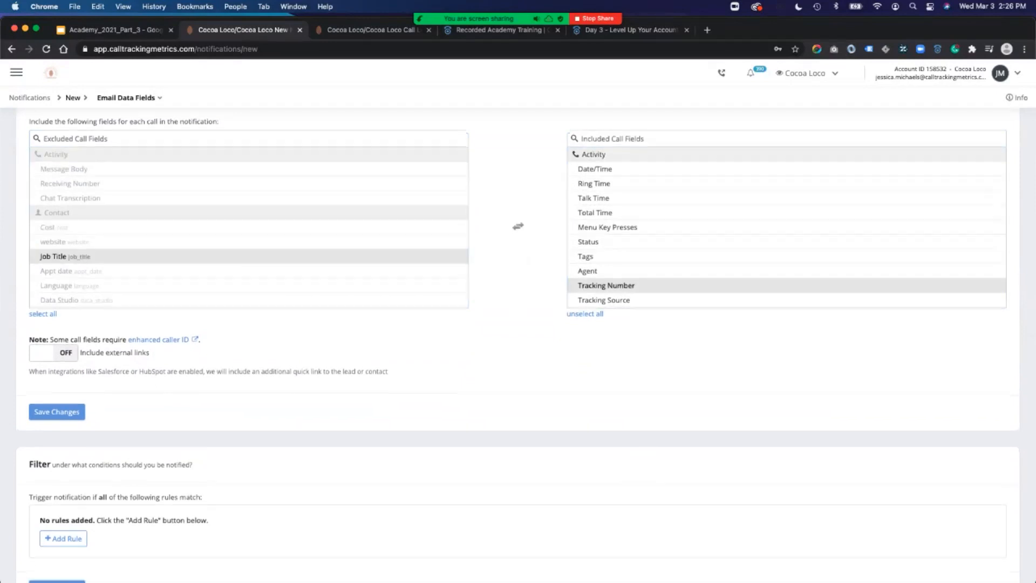
pyautogui.scroll(-4, 518, 346)
pyautogui.scroll(-3, 64, 346)
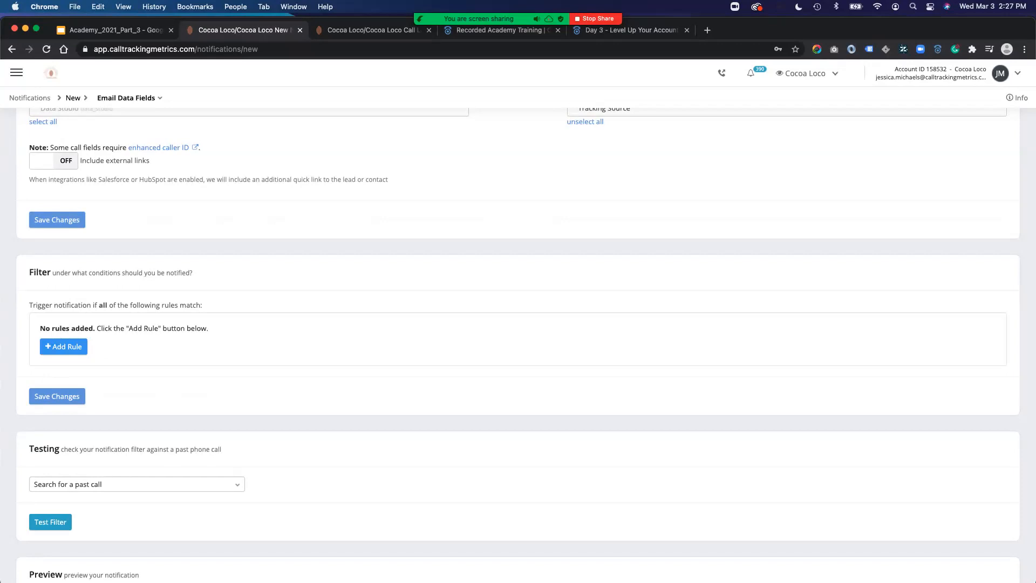
# Add a filter rule that matches when Tracking Source includes any of Google Ads and Ad Extension
pyautogui.click(63, 347)
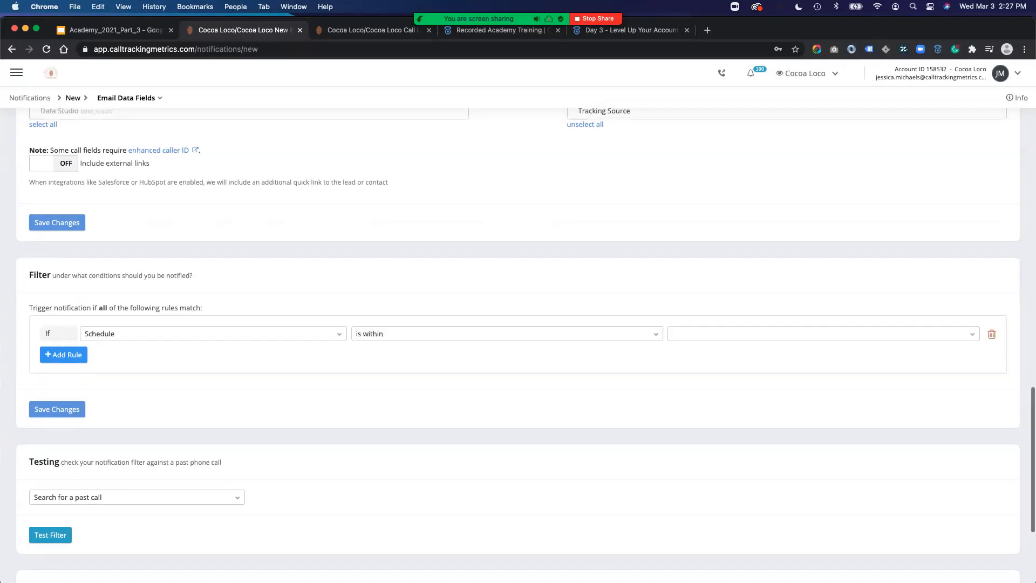
pyautogui.click(108, 333)
pyautogui.write('sou')
pyautogui.click(119, 381)
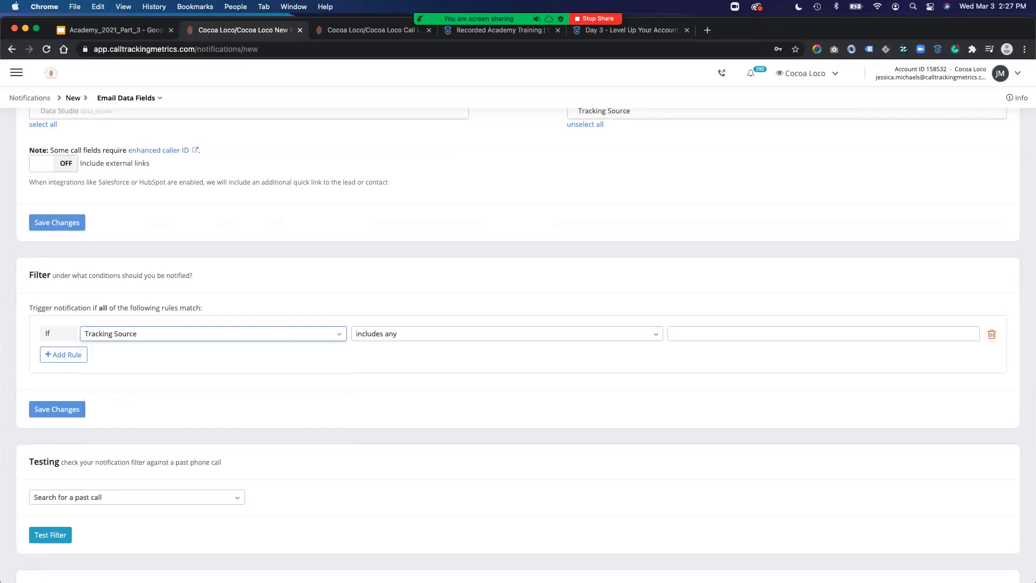
pyautogui.click(824, 334)
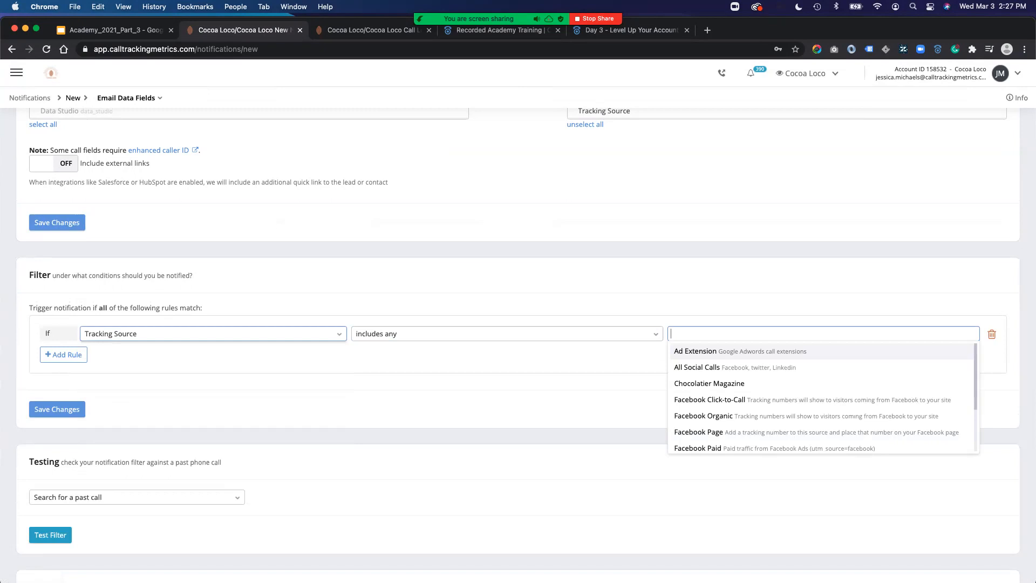
pyautogui.write('ads')
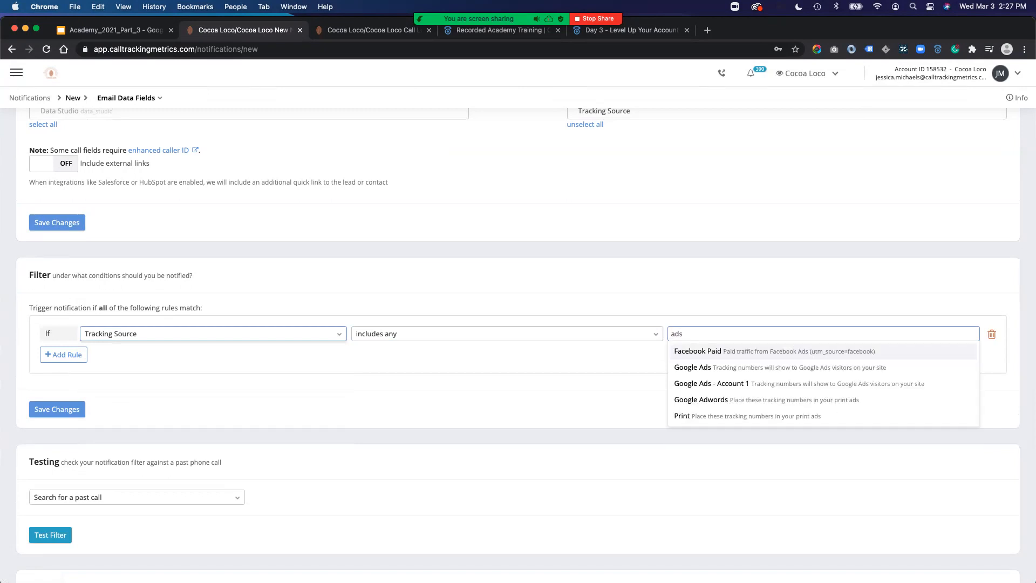
pyautogui.press('Down')
pyautogui.press('Return')
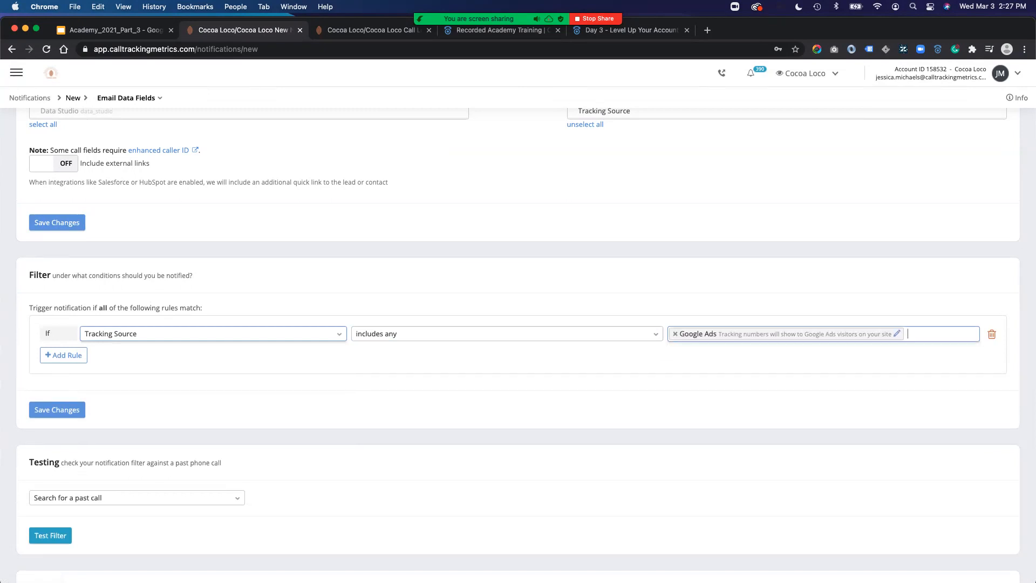
pyautogui.write('ad')
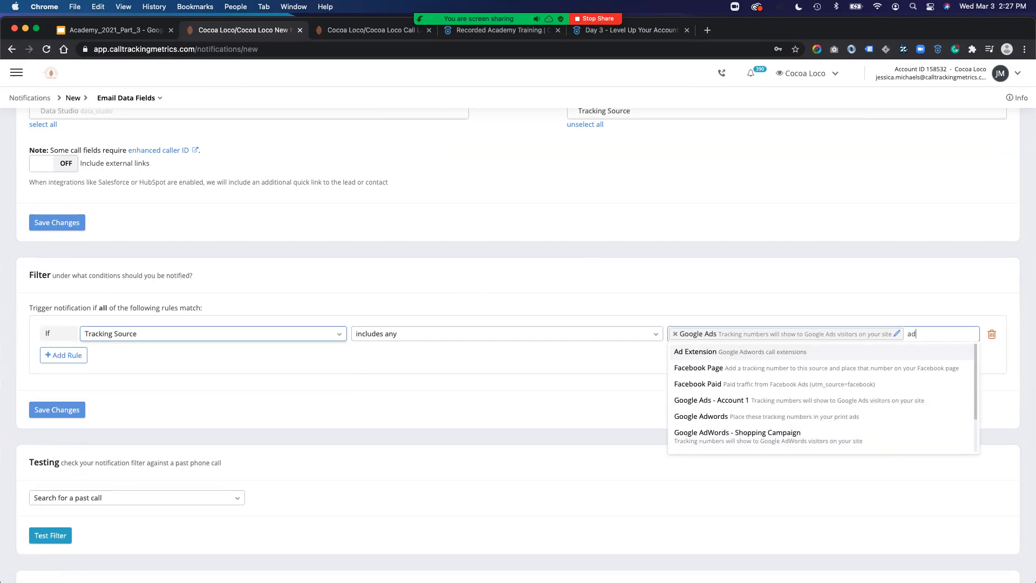
pyautogui.press('Return')
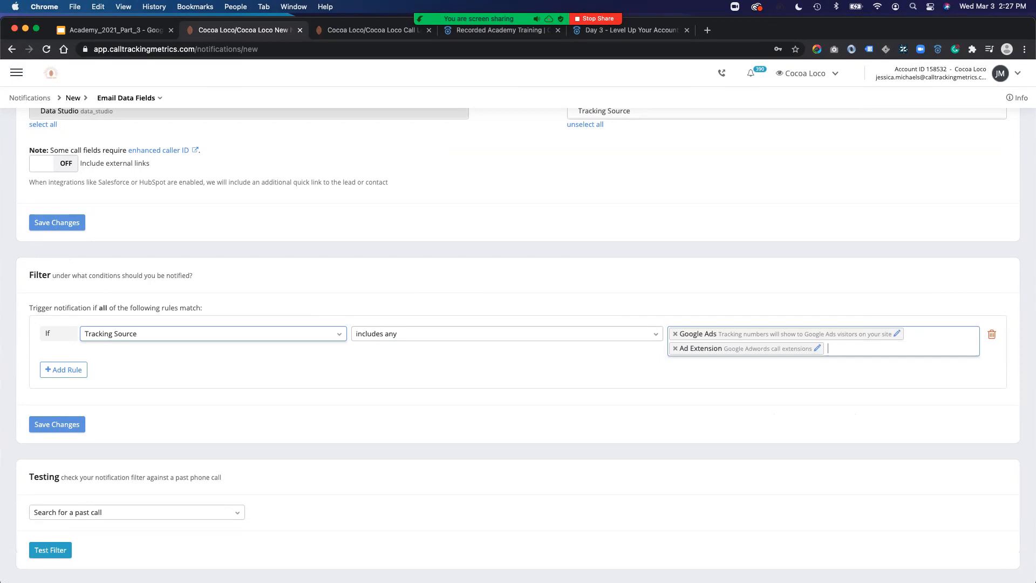
# Add a second filter rule with And, requiring Score to be greater than or equal to three stars
pyautogui.click(63, 370)
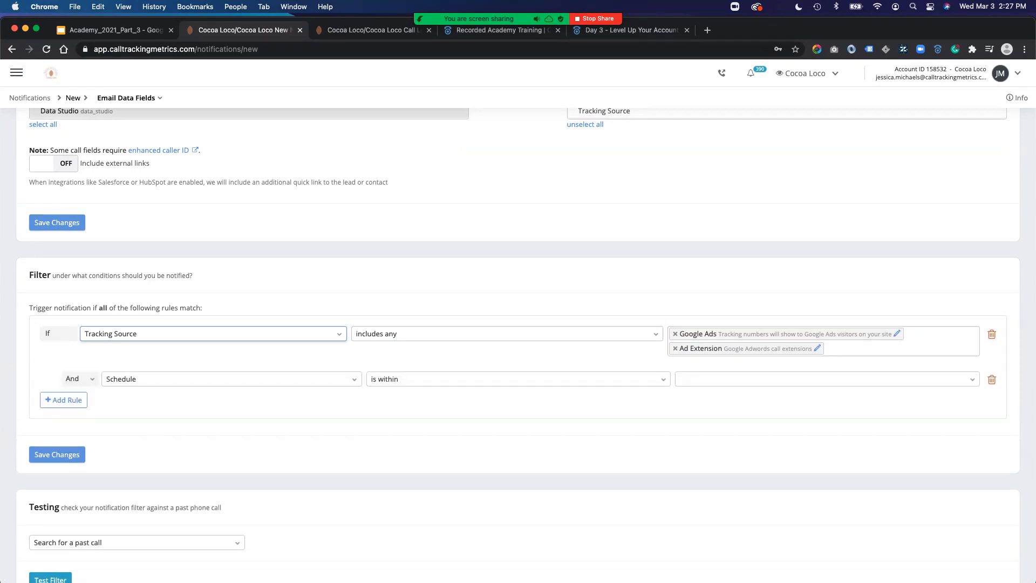
pyautogui.click(232, 379)
pyautogui.scroll(-5, 229, 459)
pyautogui.scroll(3, 229, 459)
pyautogui.scroll(3, 229, 459)
pyautogui.write('sc')
pyautogui.press('Down')
pyautogui.click(229, 457)
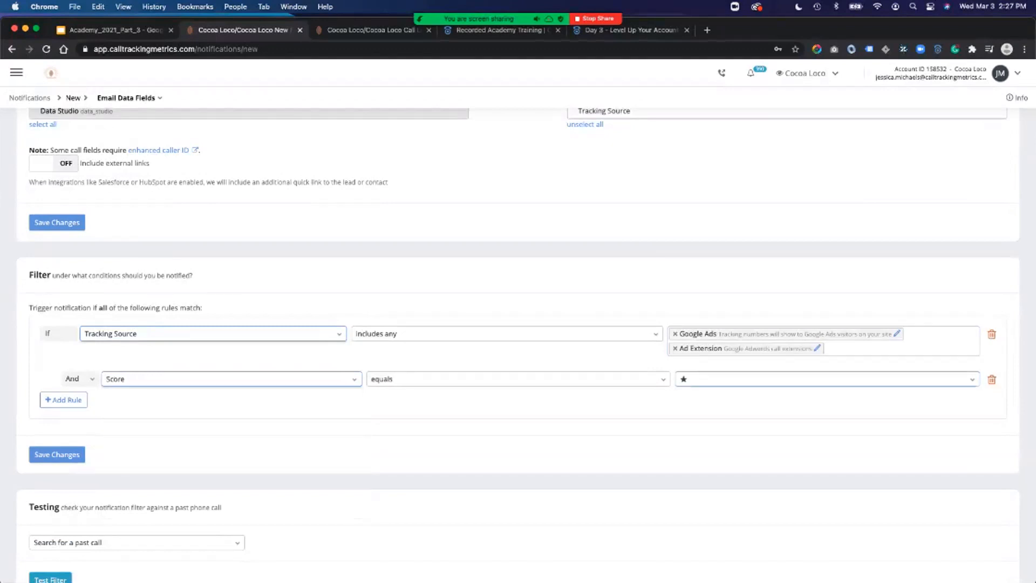
pyautogui.click(519, 379)
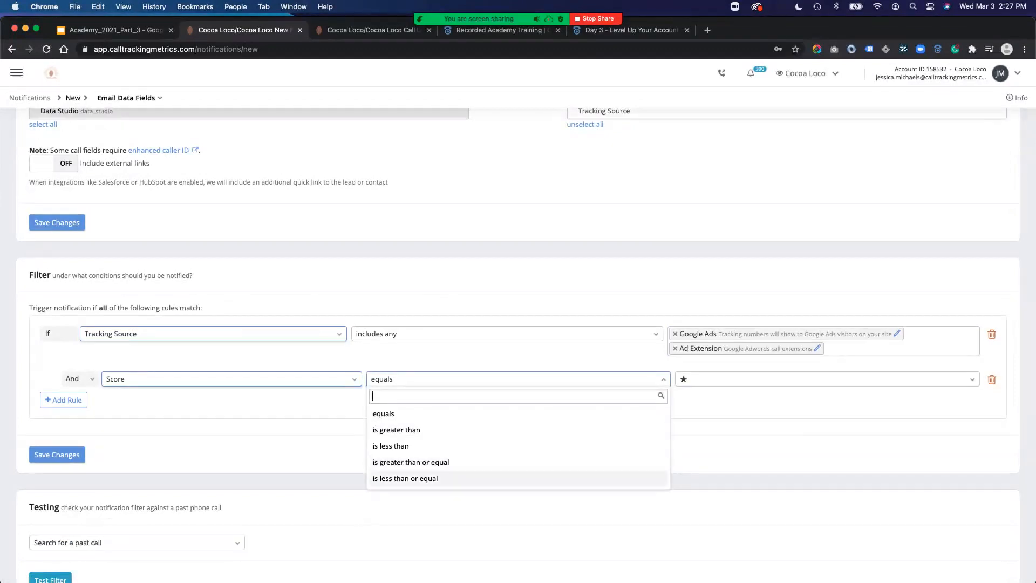
pyautogui.click(432, 462)
pyautogui.click(828, 379)
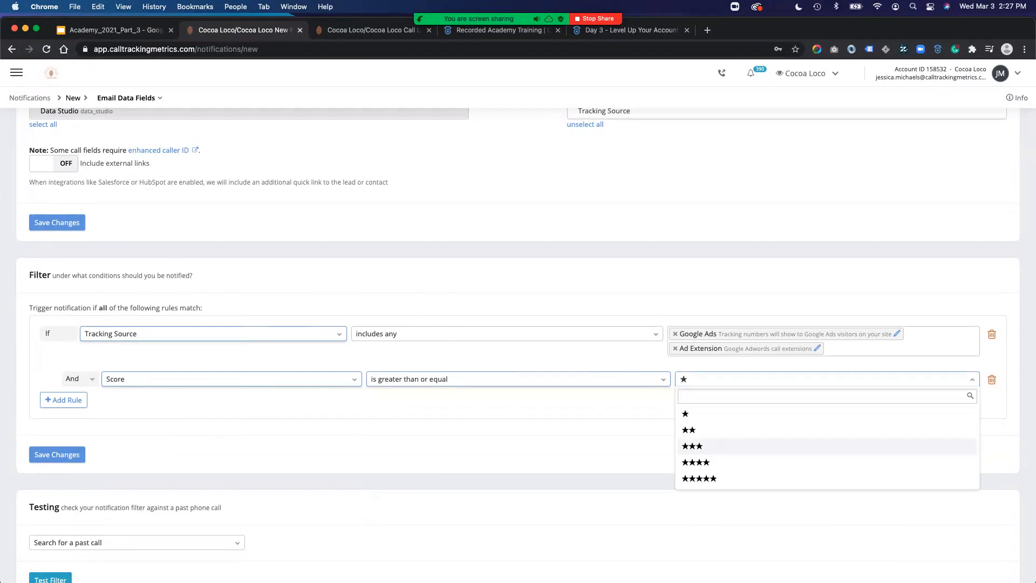
pyautogui.click(828, 446)
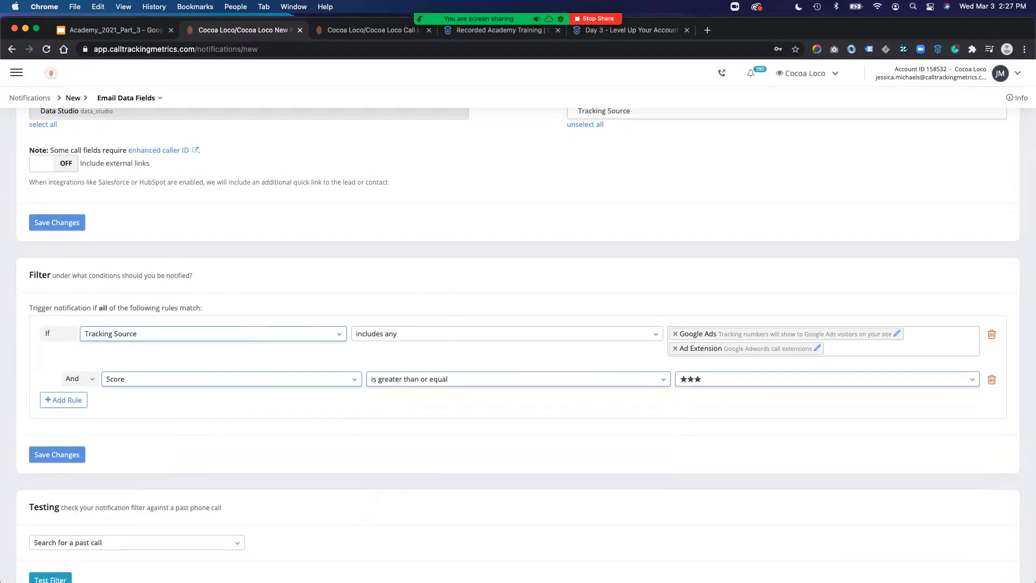
# View the past calls available for testing the filter, and try to preview the notification
pyautogui.scroll(-4, 518, 346)
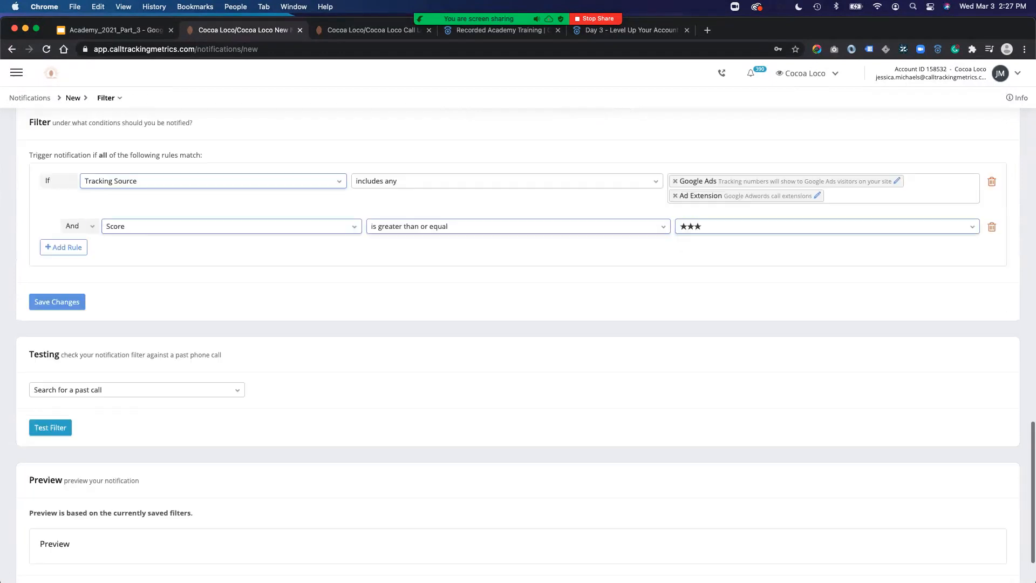
pyautogui.click(136, 308)
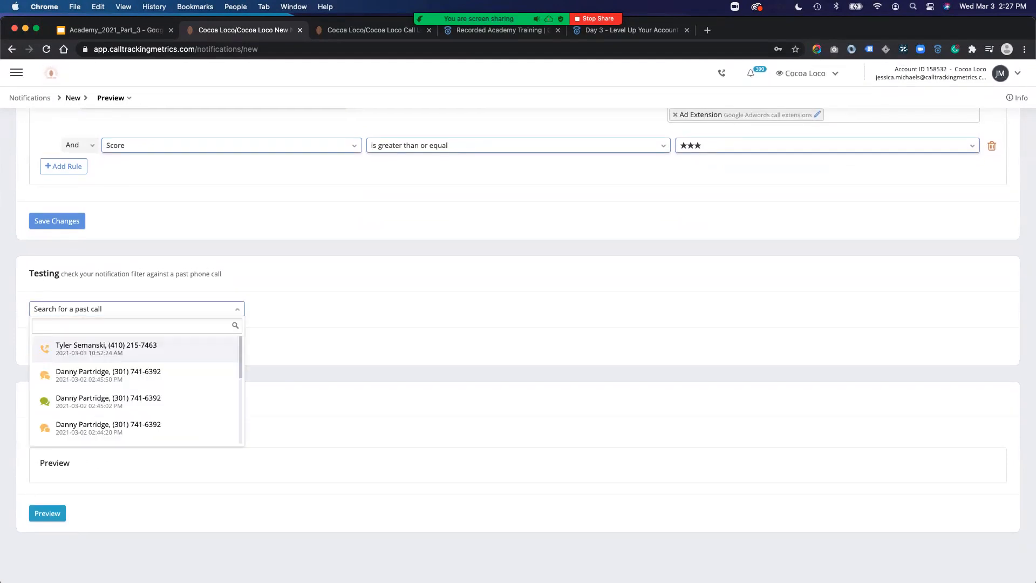
pyautogui.click(137, 308)
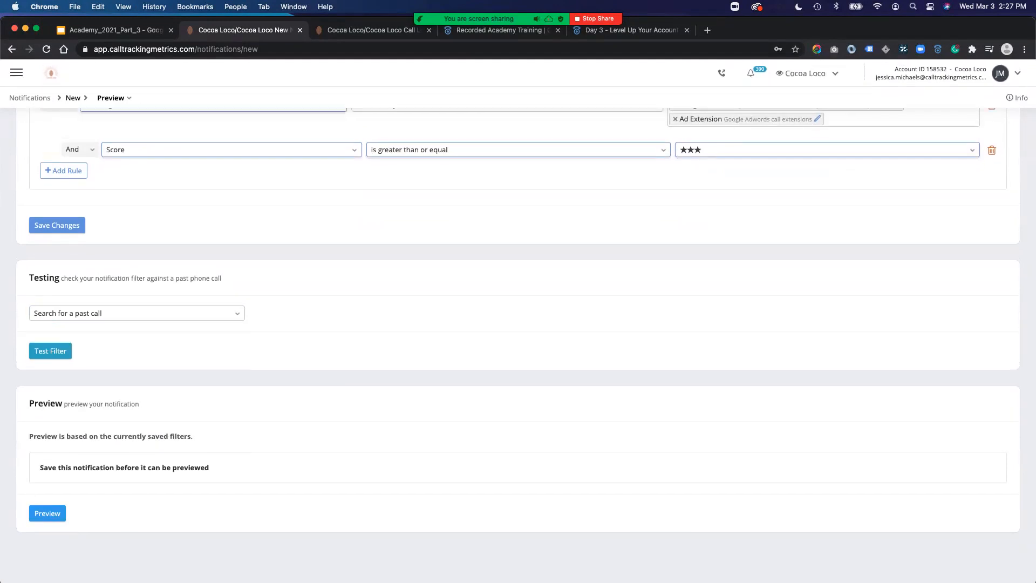
# Leave the notification form without saving, return to the call log and switch to the Google Slides presentation's Activity Notifications slide
pyautogui.scroll(15, 518, 345)
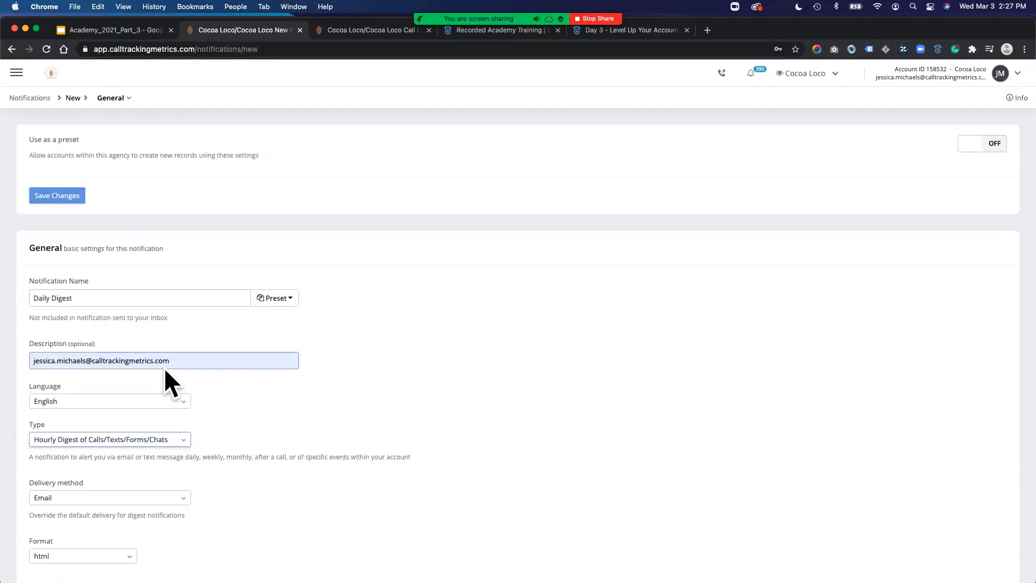
pyautogui.scroll(-6, 166, 377)
pyautogui.scroll(2, 167, 377)
pyautogui.scroll(4, 518, 319)
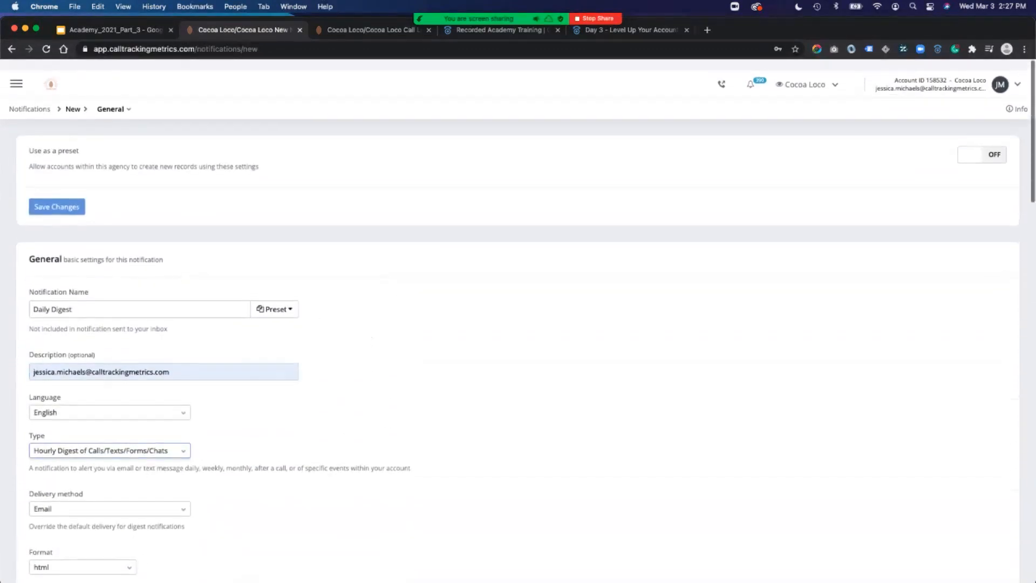
pyautogui.press('super+bracketleft')
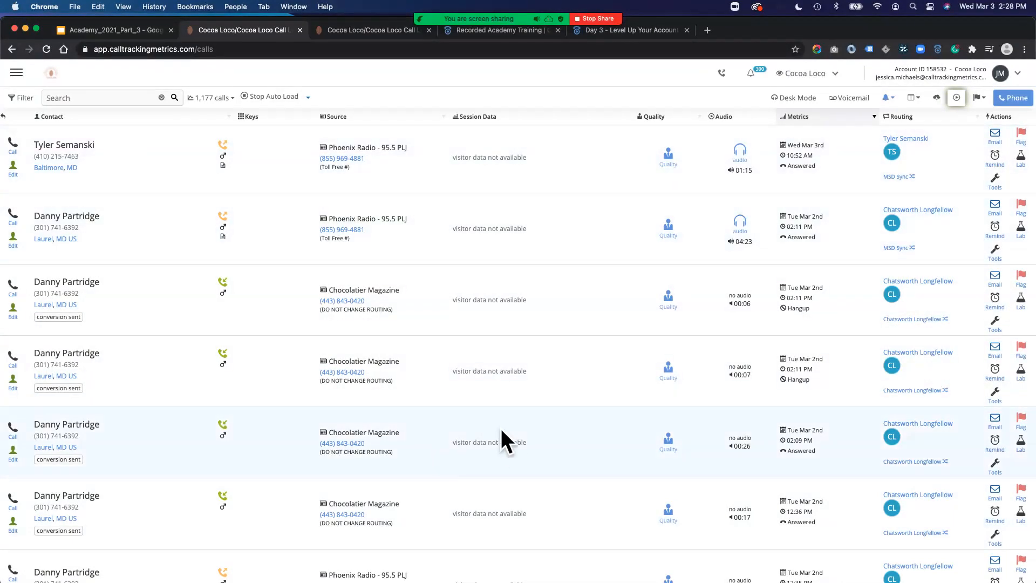
pyautogui.click(116, 29)
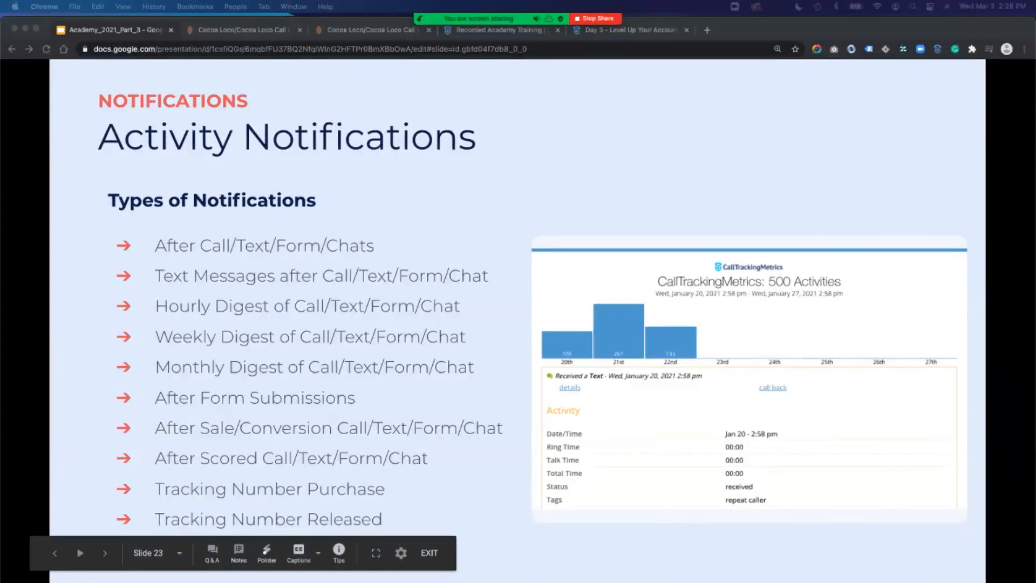
# Advance the presentation from the Activity Notifications slide through the Google Analytics and paid activities slides to the Questions slide
pyautogui.press('Right')
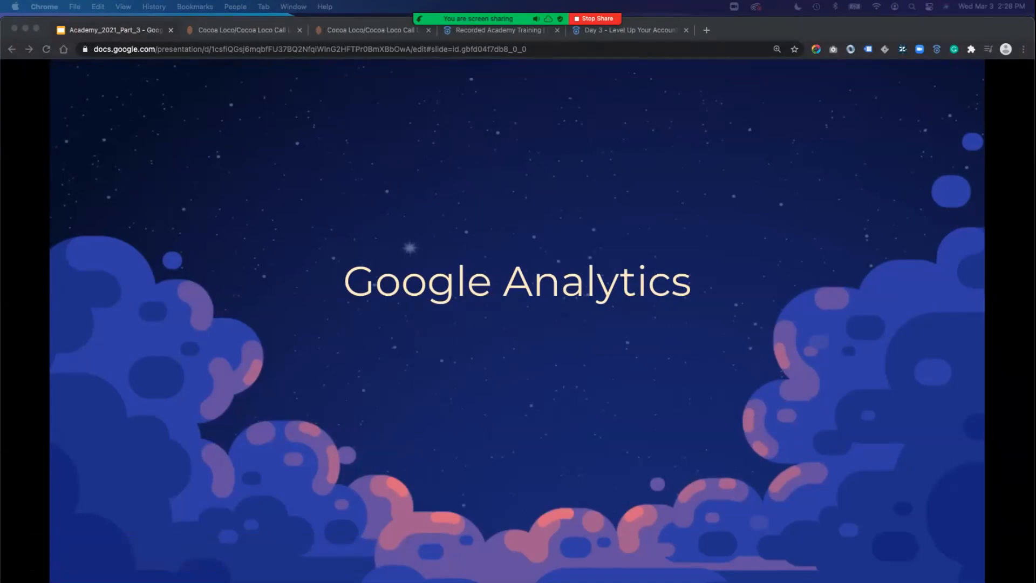
pyautogui.press('Right')
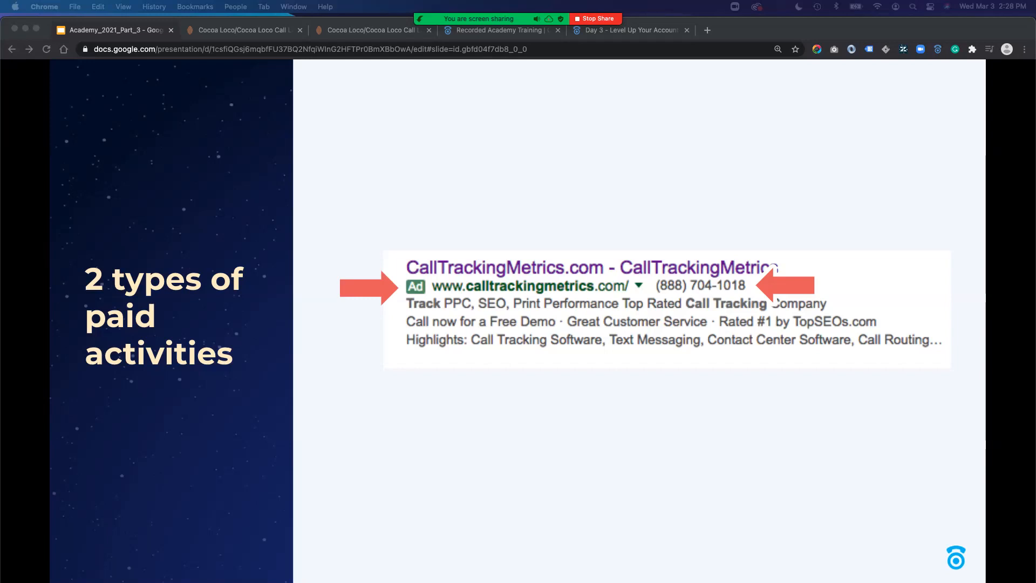
pyautogui.press('Right')
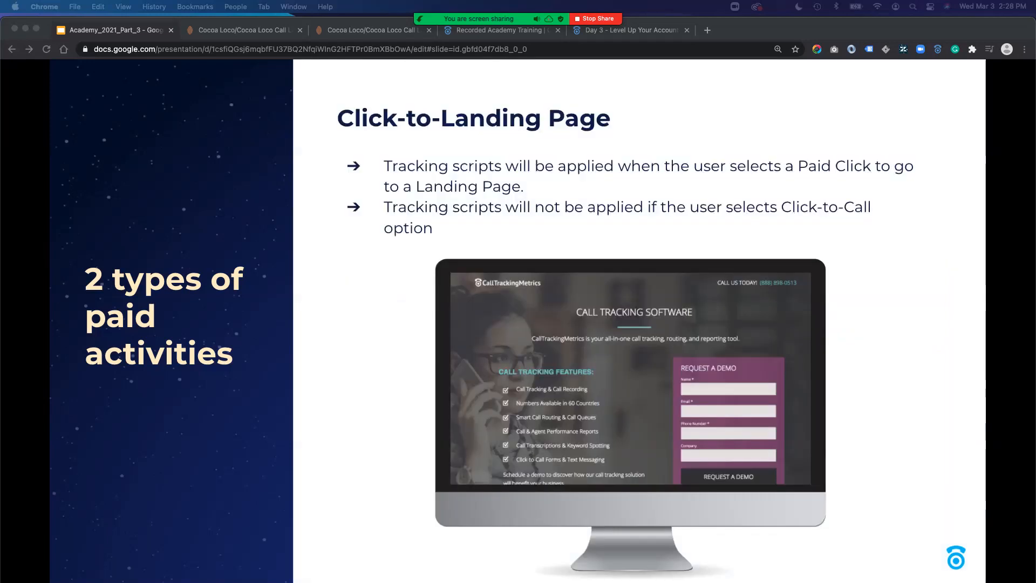
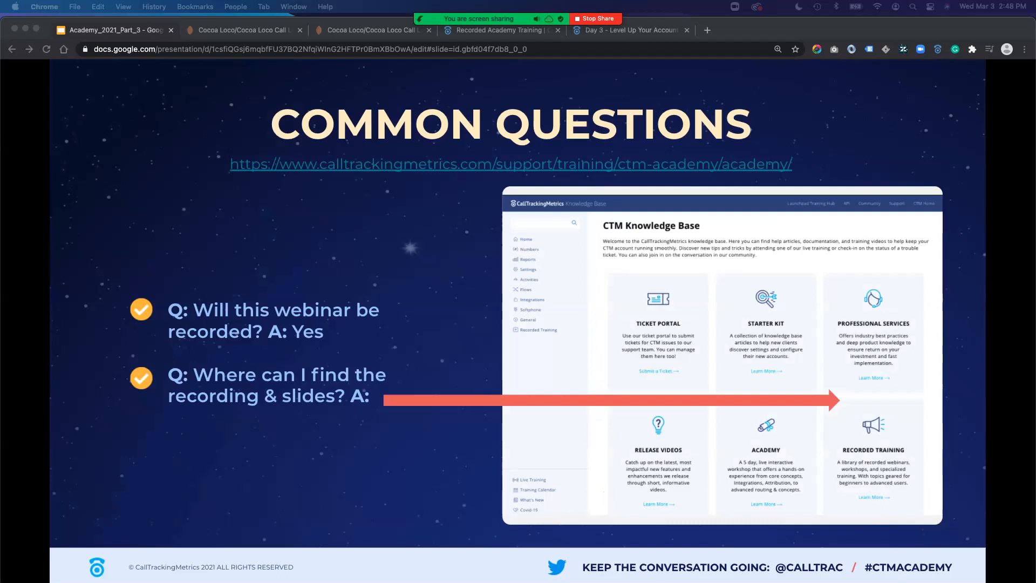
pyautogui.press('Right')
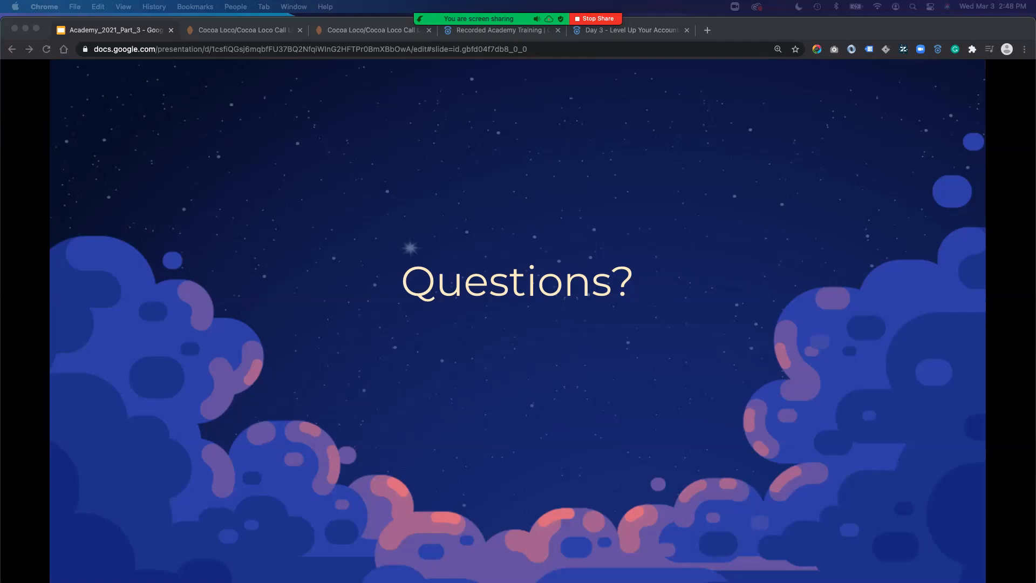
# Switch to CallTrackingMetrics and open the settings of the active Google Analytics integration
pyautogui.click(240, 30)
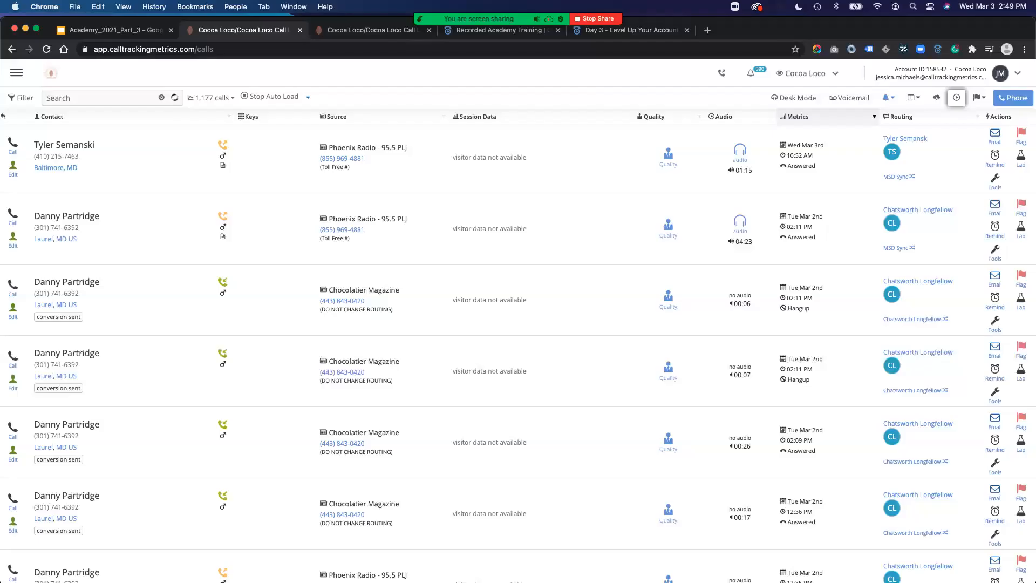
pyautogui.click(16, 73)
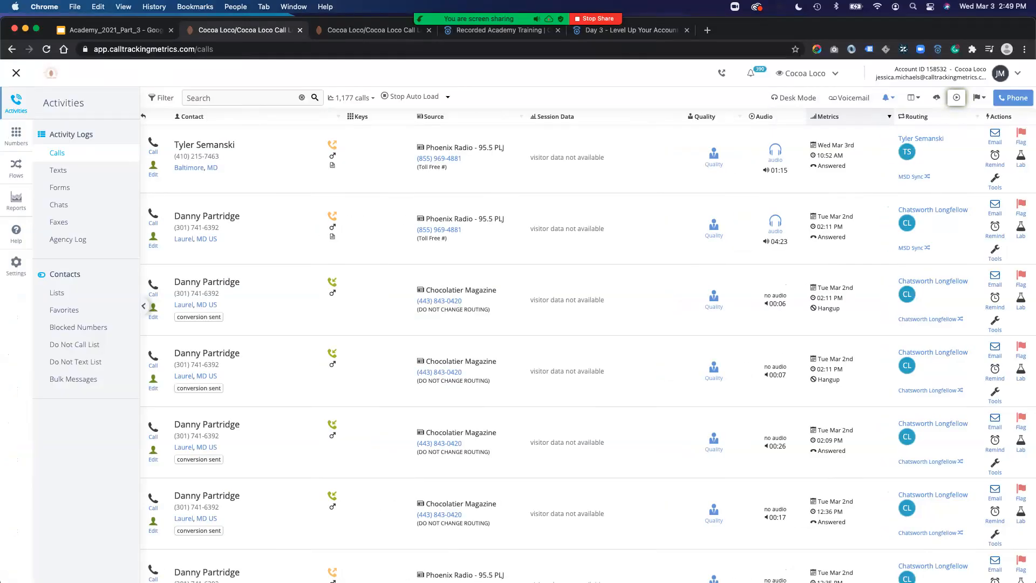
pyautogui.click(17, 263)
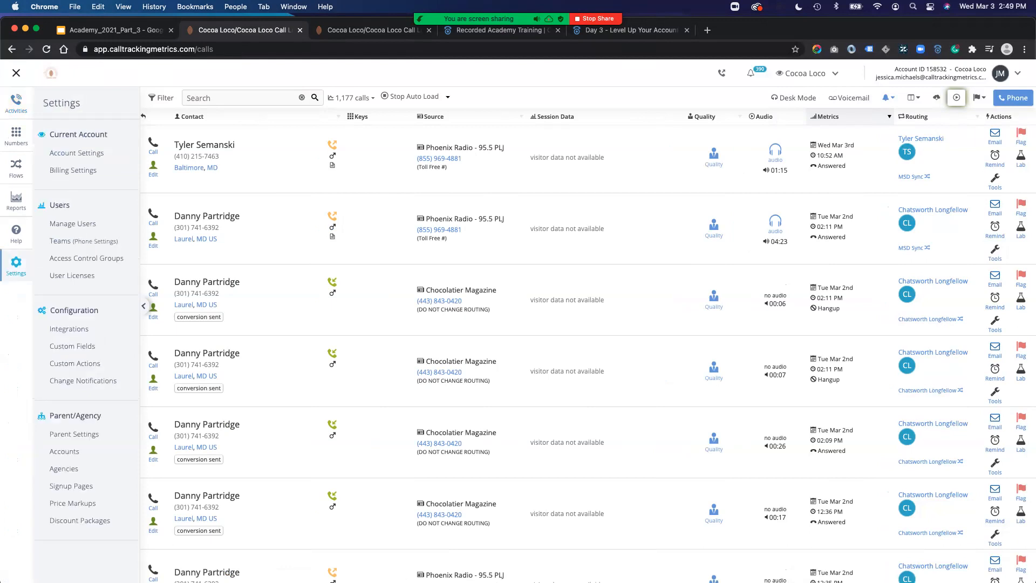
pyautogui.click(69, 329)
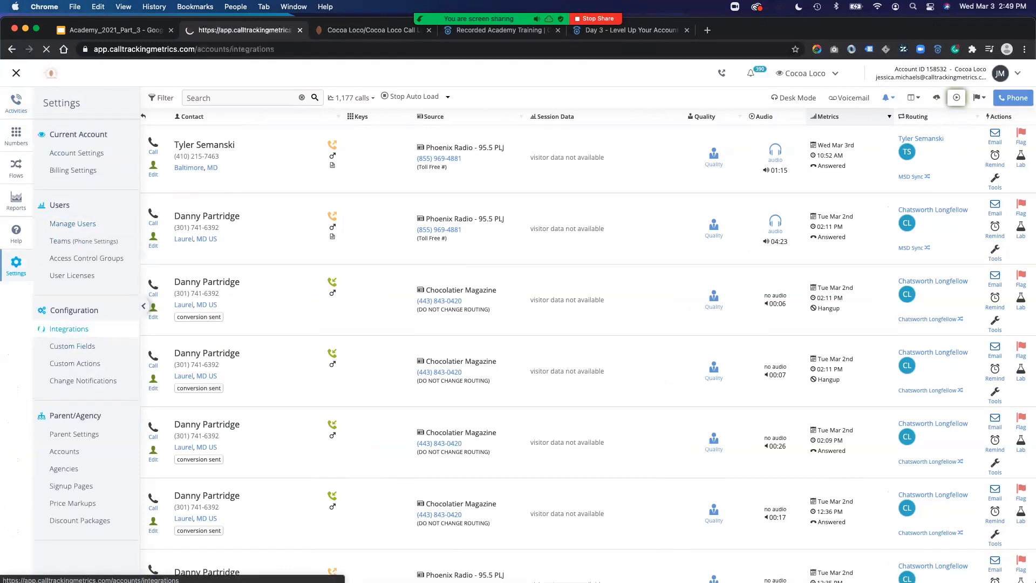
pyautogui.scroll(-3, 518, 345)
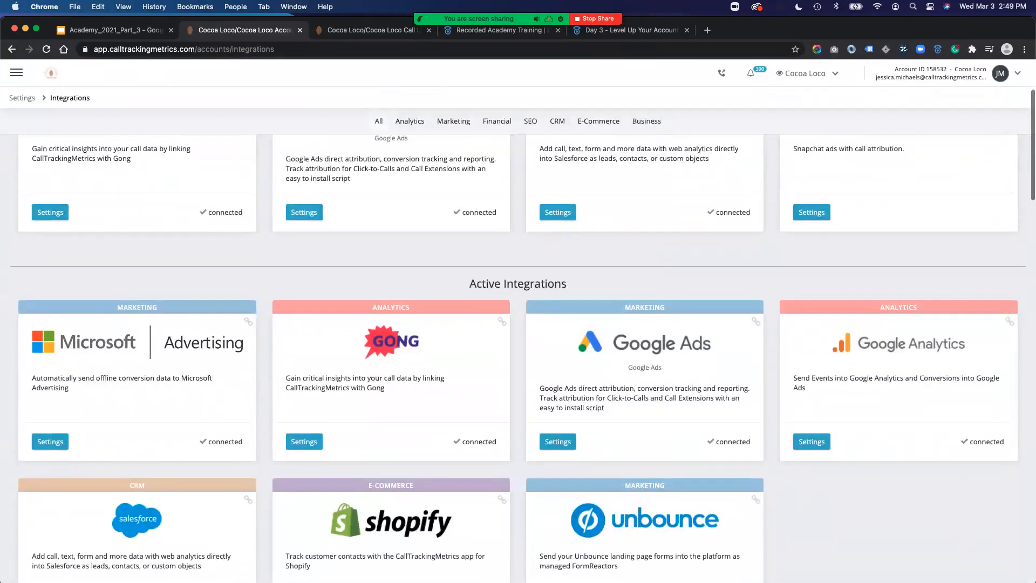
pyautogui.click(812, 442)
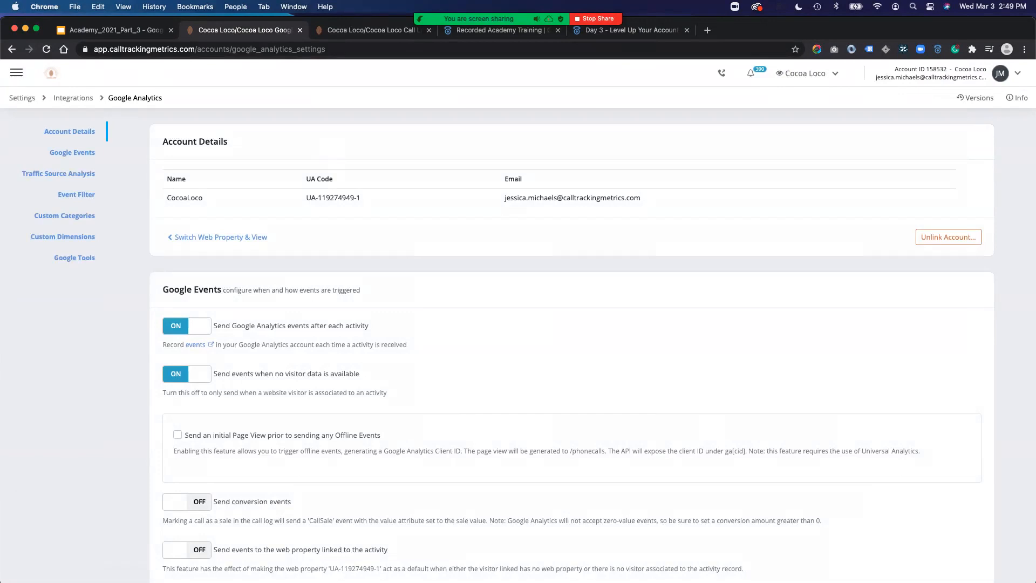
# Look through the Google Analytics integration settings, run the Check Analytics link verification and dismiss its message
pyautogui.scroll(-3, 573, 346)
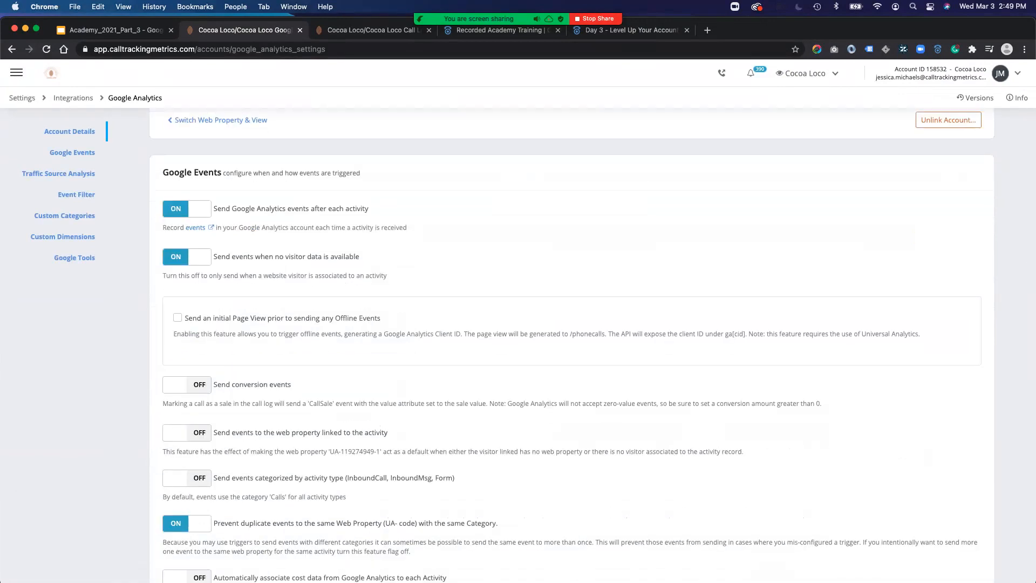
pyautogui.scroll(-8, 573, 346)
pyautogui.scroll(8, 572, 346)
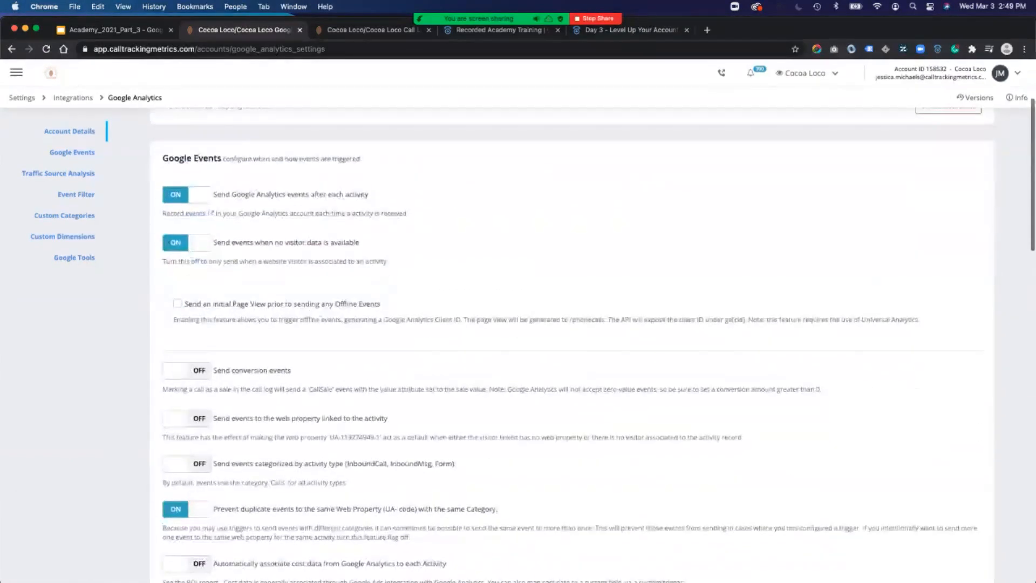
pyautogui.scroll(3, 573, 346)
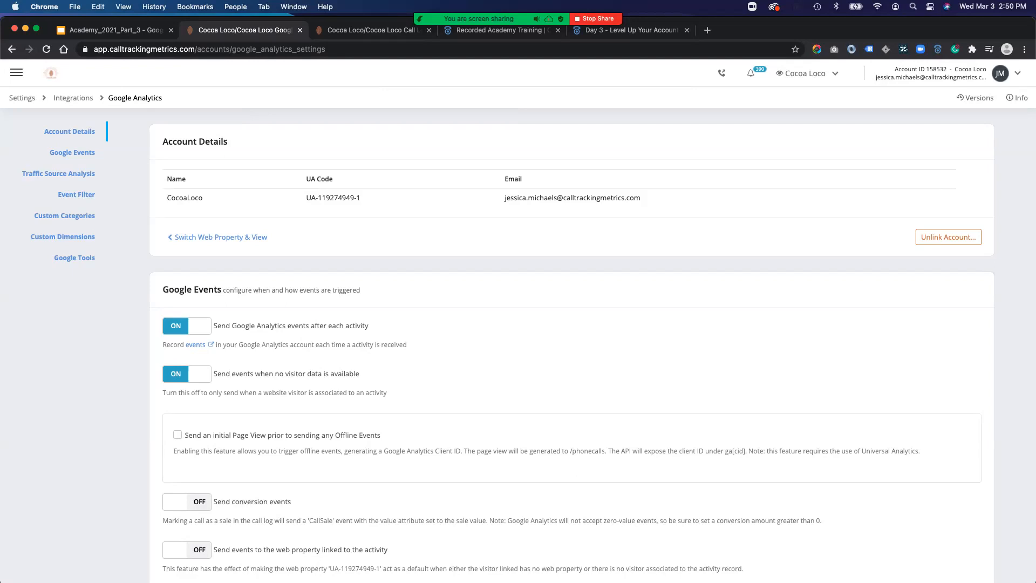
pyautogui.scroll(-15, 572, 346)
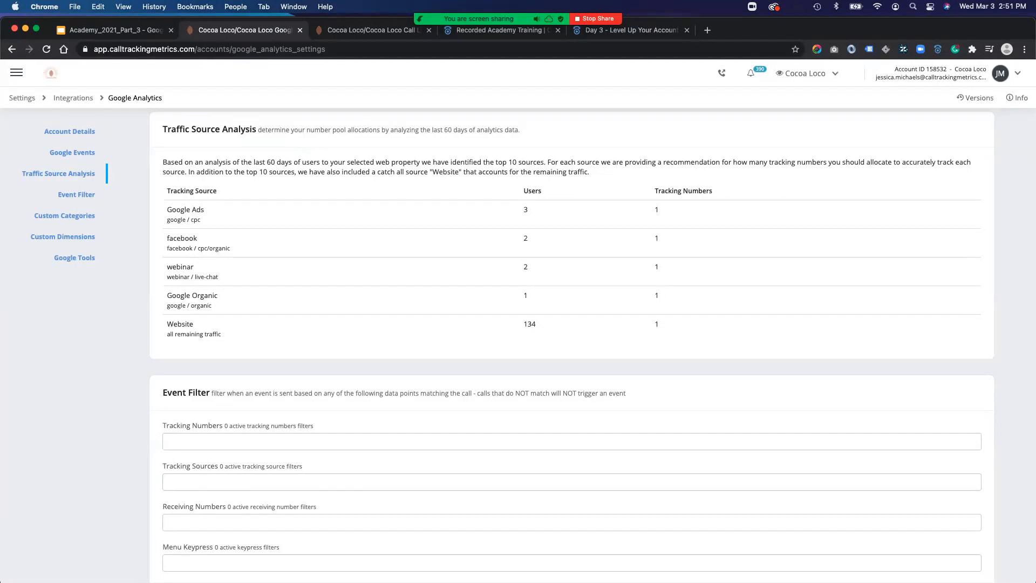
pyautogui.scroll(-10, 572, 345)
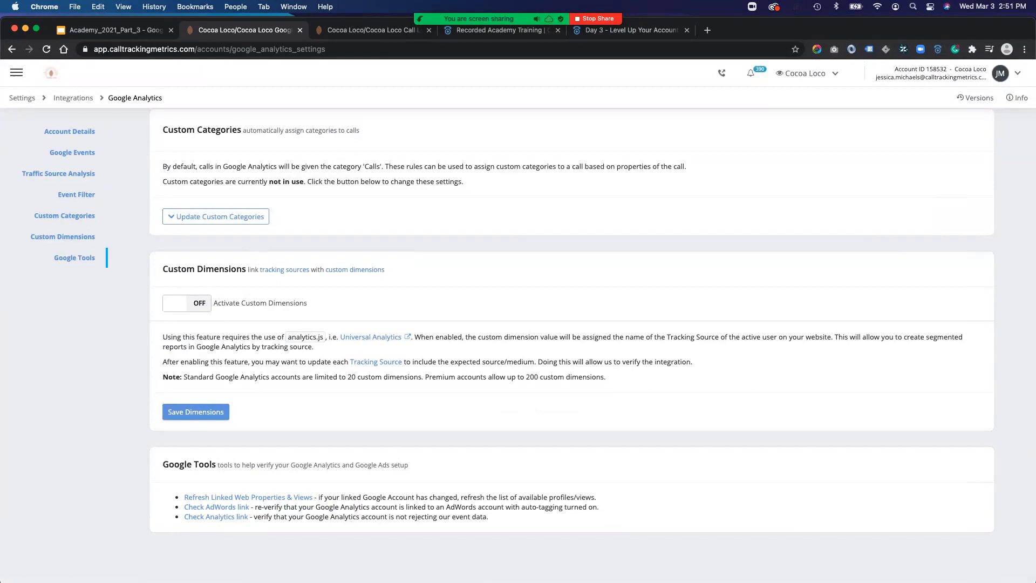
pyautogui.click(216, 517)
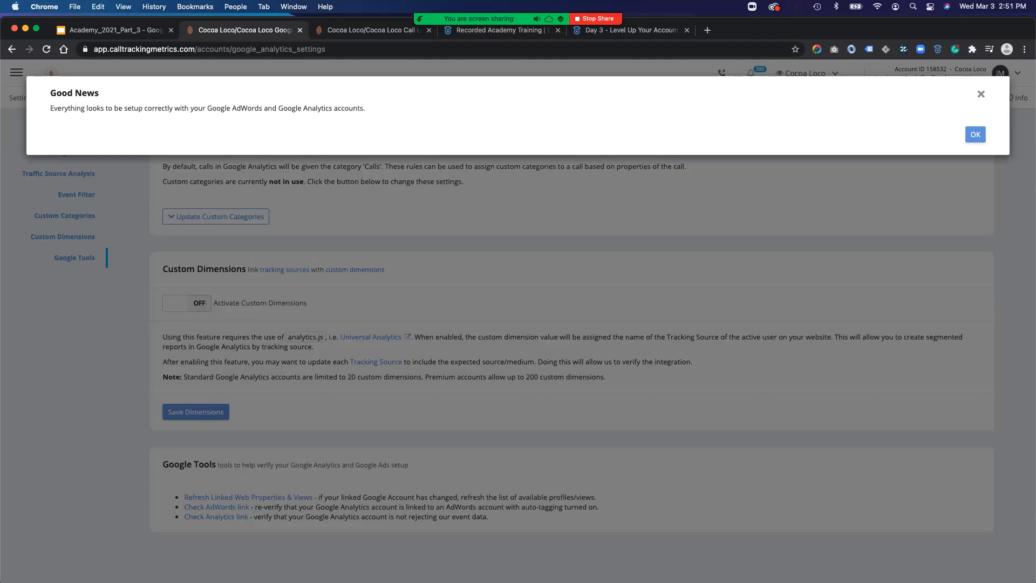
pyautogui.press('Return')
# Switch off sending Google Analytics events after each activity and when no visitor data is available, and turn both options back on
pyautogui.scroll(9, 573, 346)
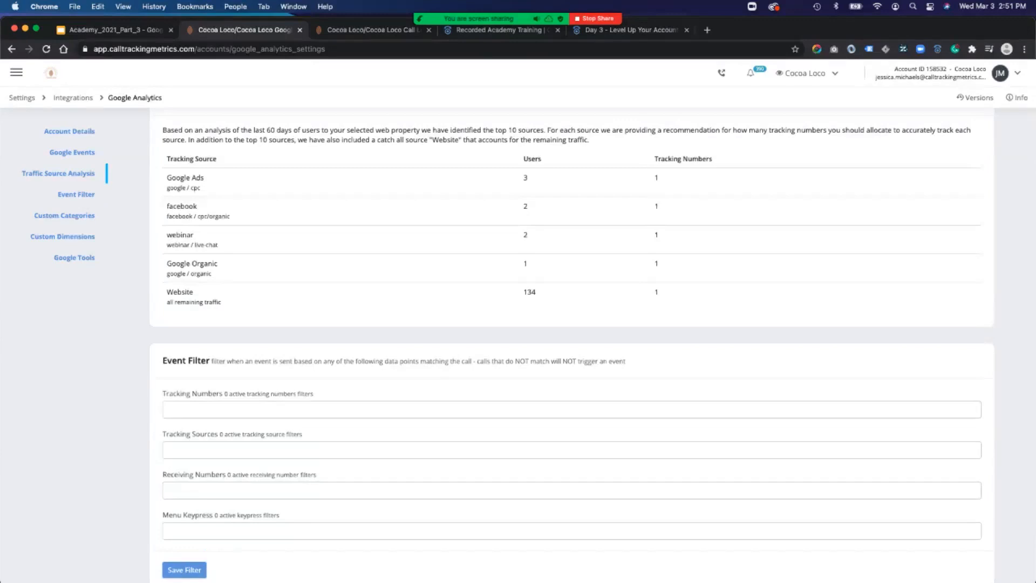
pyautogui.scroll(3, 573, 346)
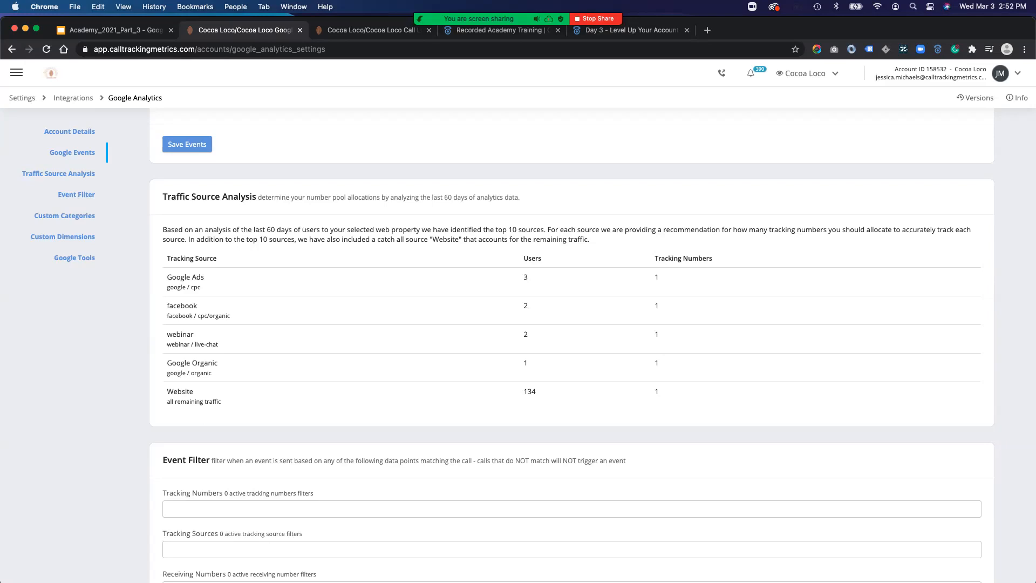
pyautogui.scroll(15, 573, 346)
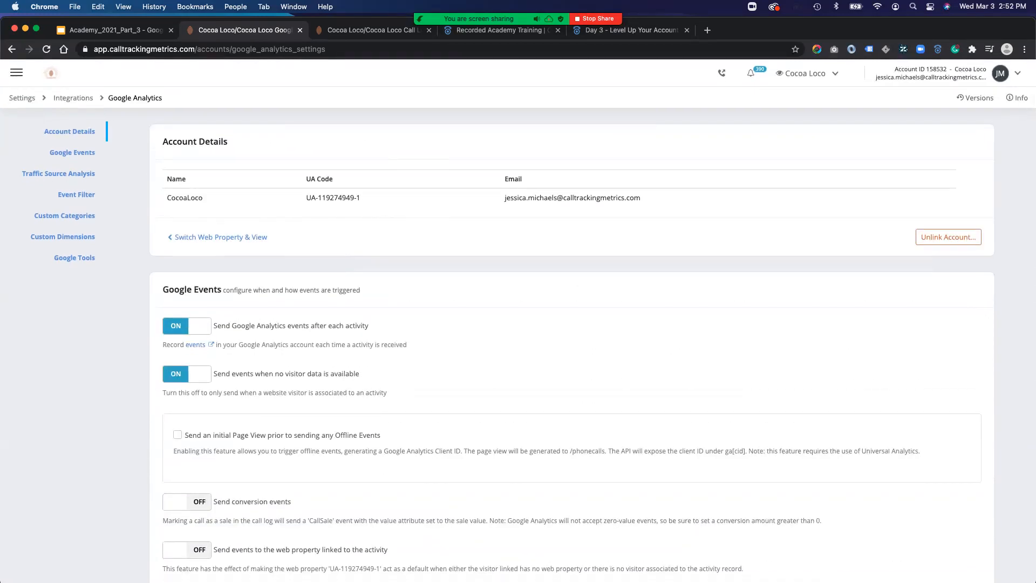
pyautogui.click(184, 374)
pyautogui.click(186, 325)
pyautogui.scroll(-8, 572, 346)
pyautogui.scroll(-3, 572, 345)
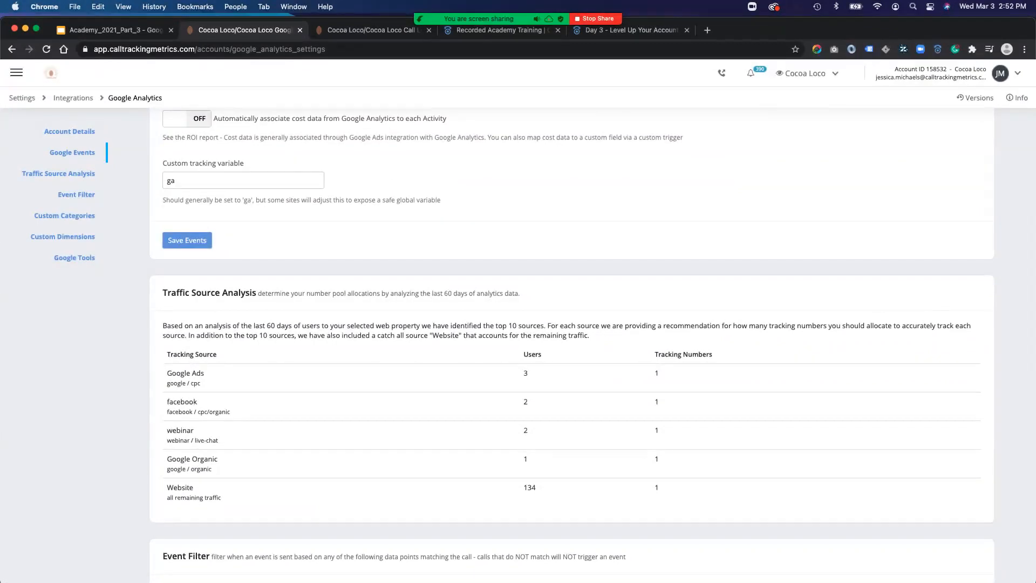
pyautogui.scroll(10, 573, 346)
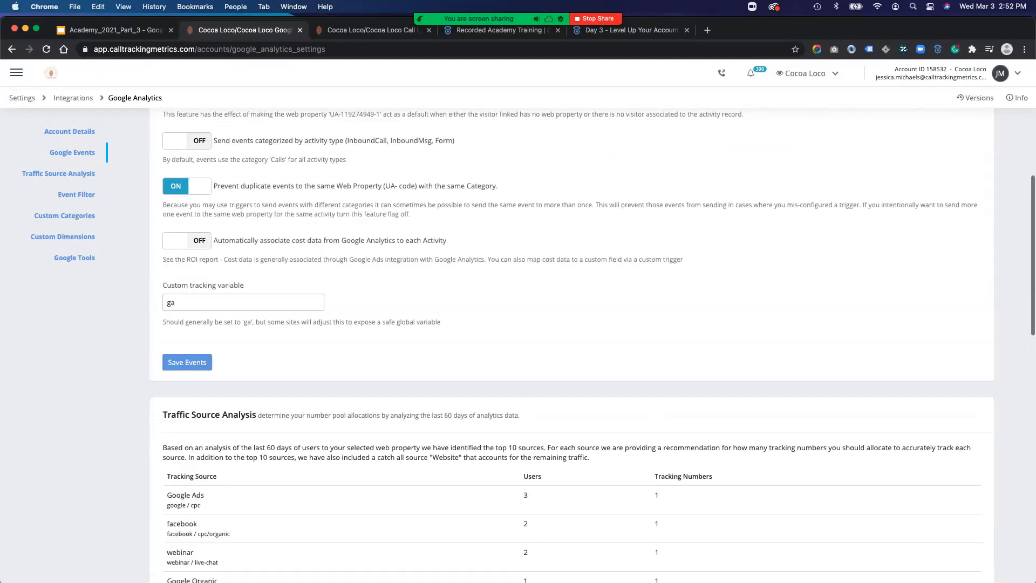
pyautogui.click(187, 326)
pyautogui.click(187, 374)
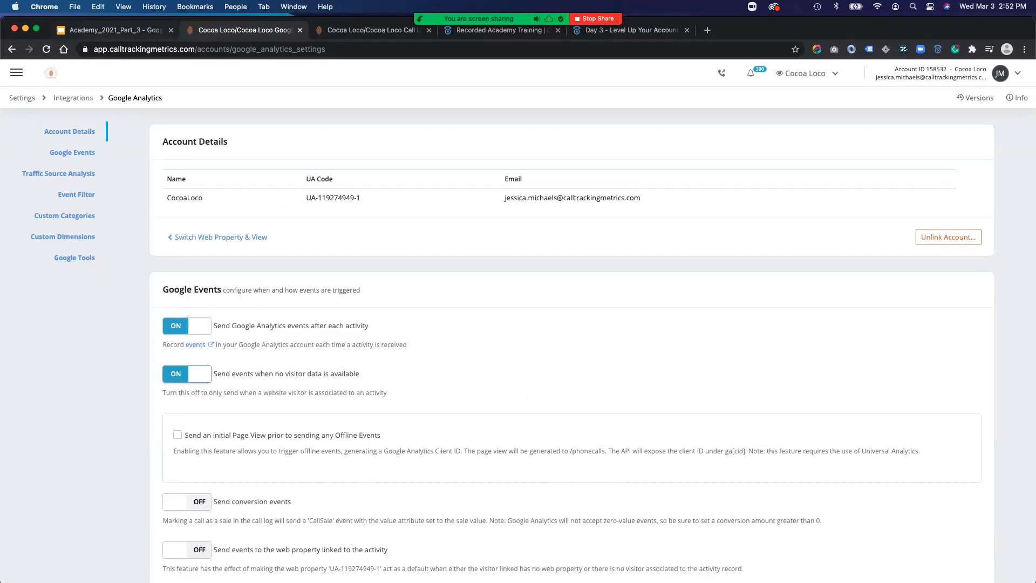
# Switch to the Google Slides presentation and advance from the Questions slide to the closing Thank You slide
pyautogui.click(107, 30)
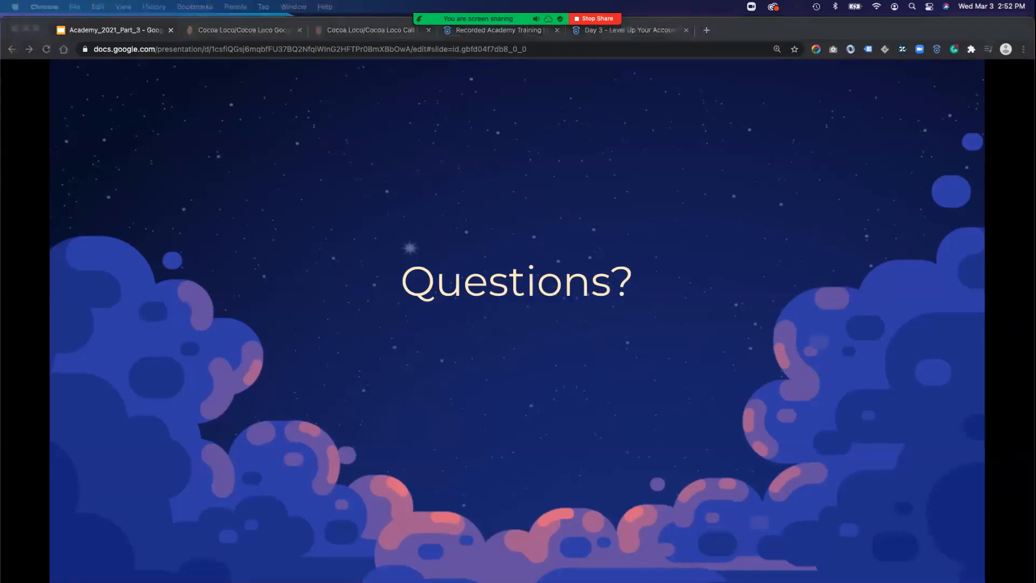
pyautogui.press('Right')
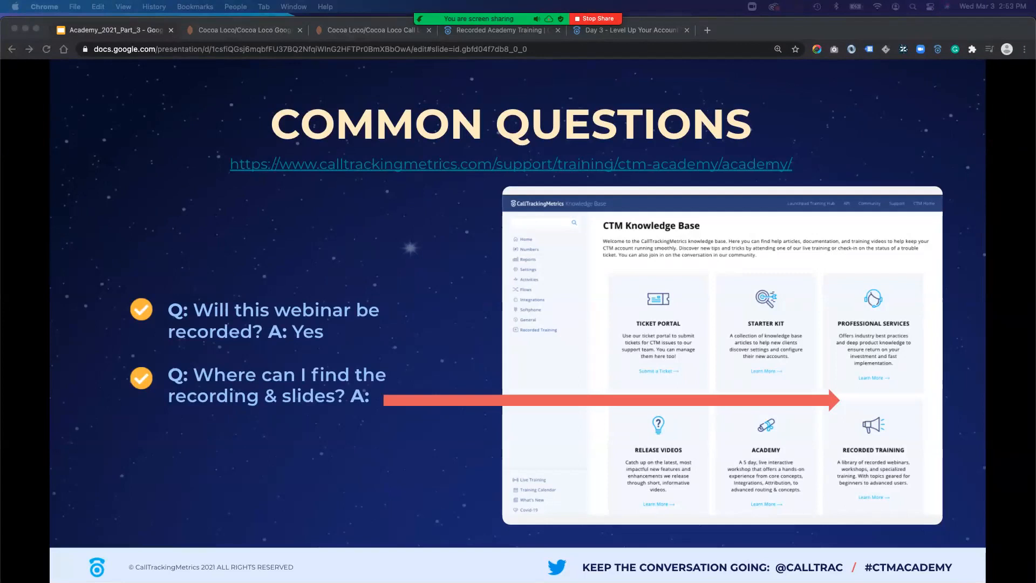
pyautogui.press('Right')
pyautogui.press('Right')
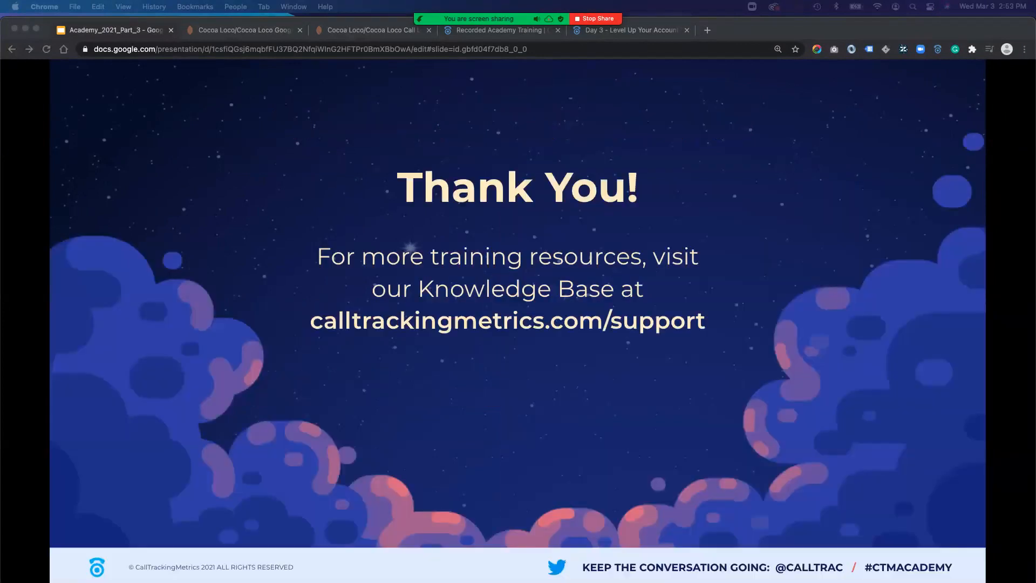